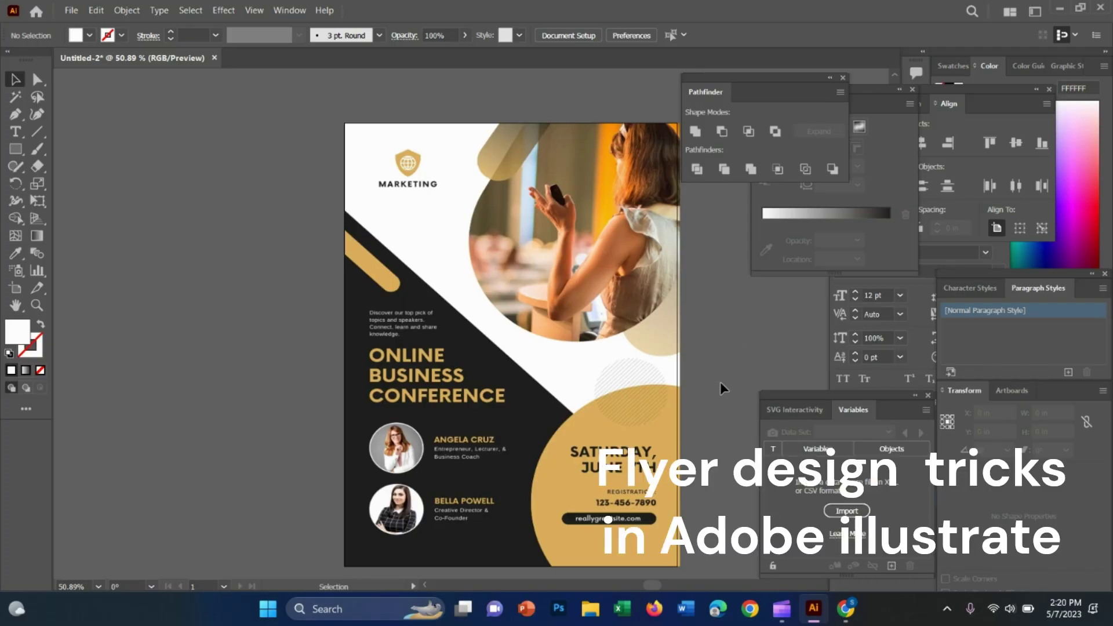
# Resize the placed reference flyer image to the full 8 in artboard width, then deselect it
pyautogui.press('z')
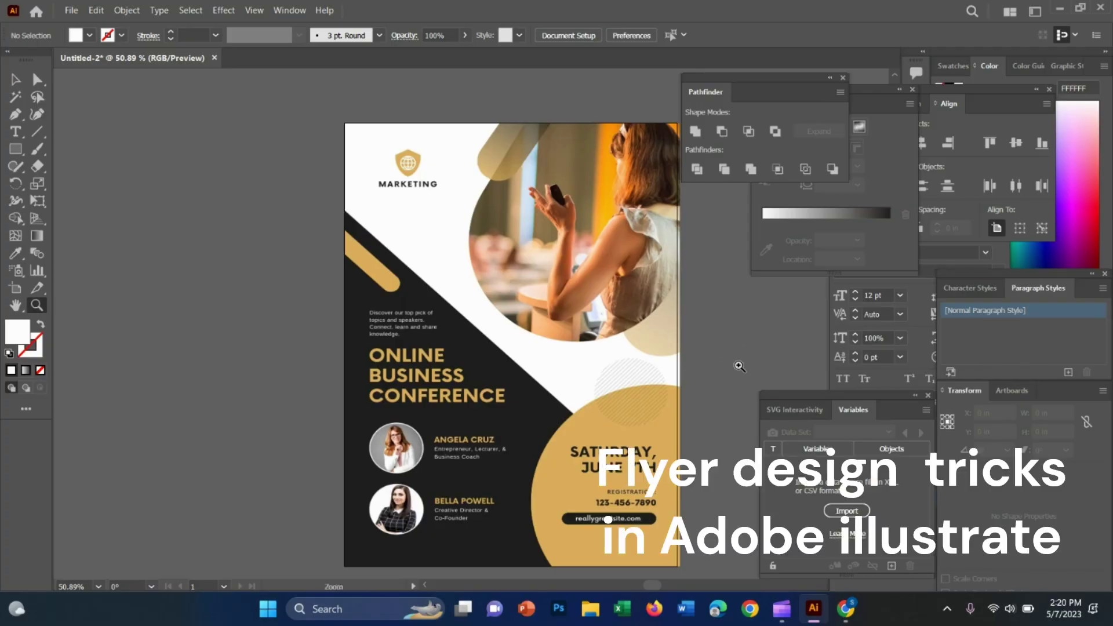
pyautogui.keyDown('alt'); pyautogui.click(729, 359); pyautogui.keyUp('alt')
pyautogui.press('v')
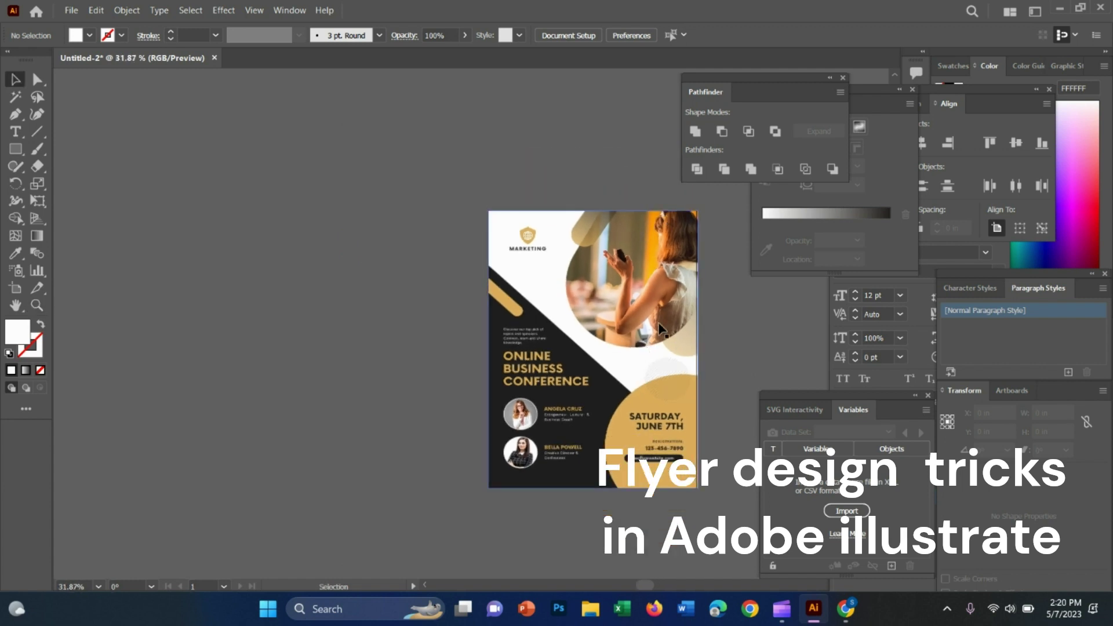
pyautogui.click(638, 338)
pyautogui.press('z')
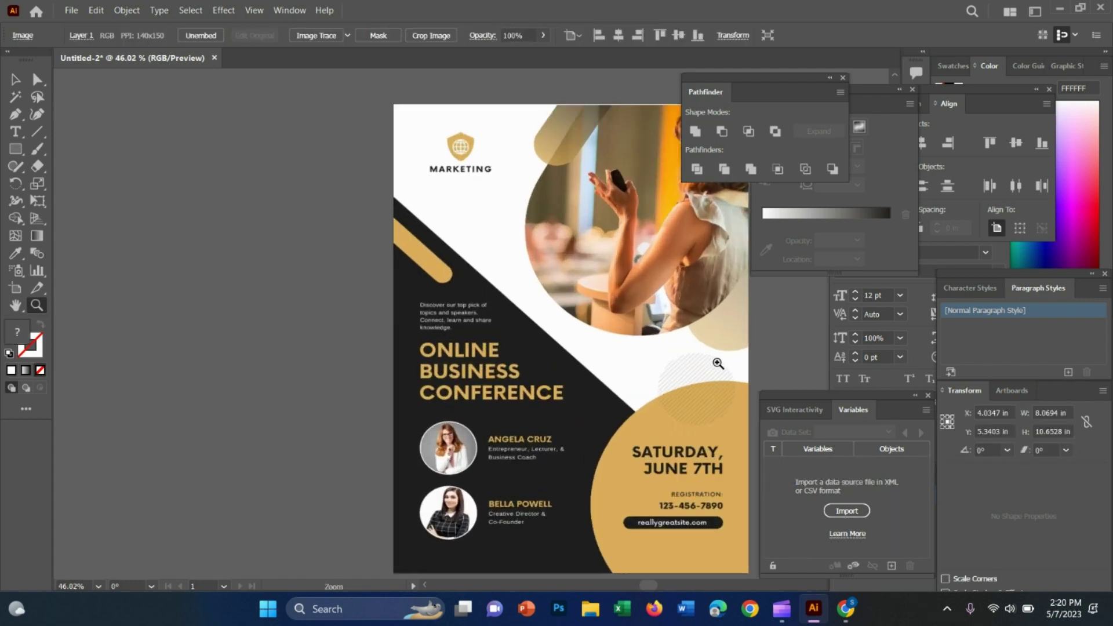
pyautogui.click(638, 368)
pyautogui.press('c')
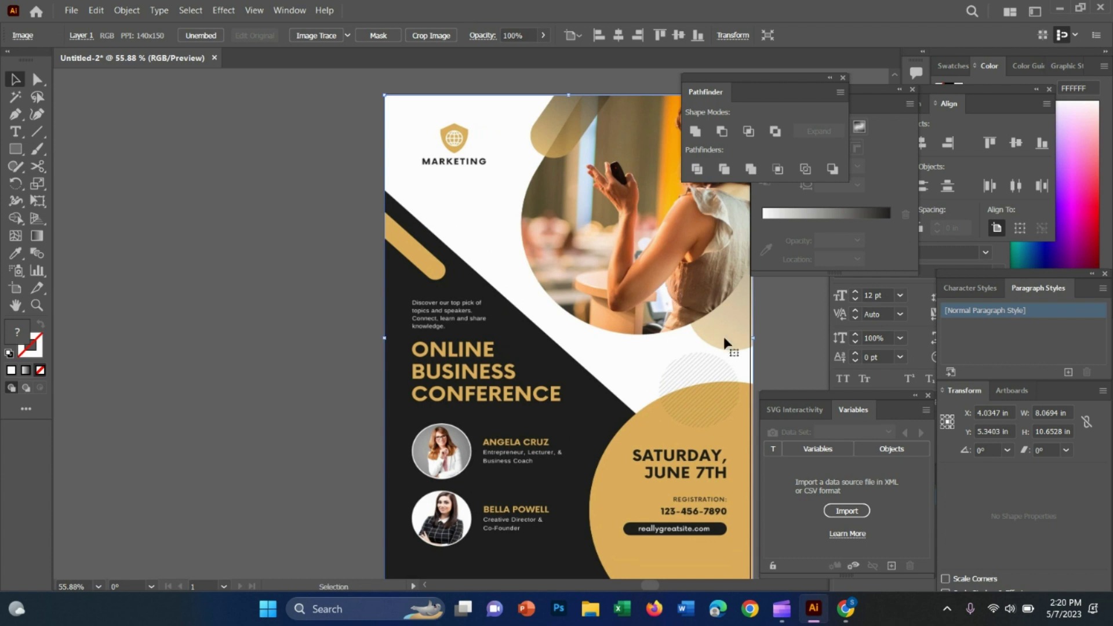
pyautogui.press('z')
pyautogui.keyDown('alt'); pyautogui.click(725, 343); pyautogui.keyUp('alt')
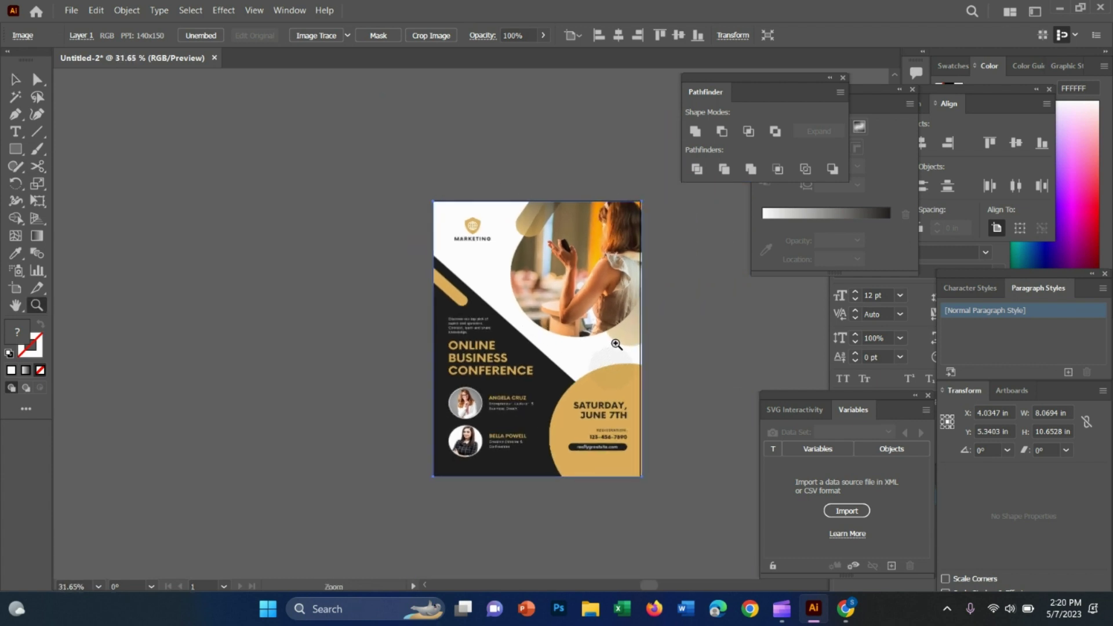
pyautogui.press('v')
pyautogui.moveTo(617, 344)
pyautogui.mouseDown()
pyautogui.moveTo(688, 356)
pyautogui.moveTo(654, 338)
pyautogui.mouseUp()
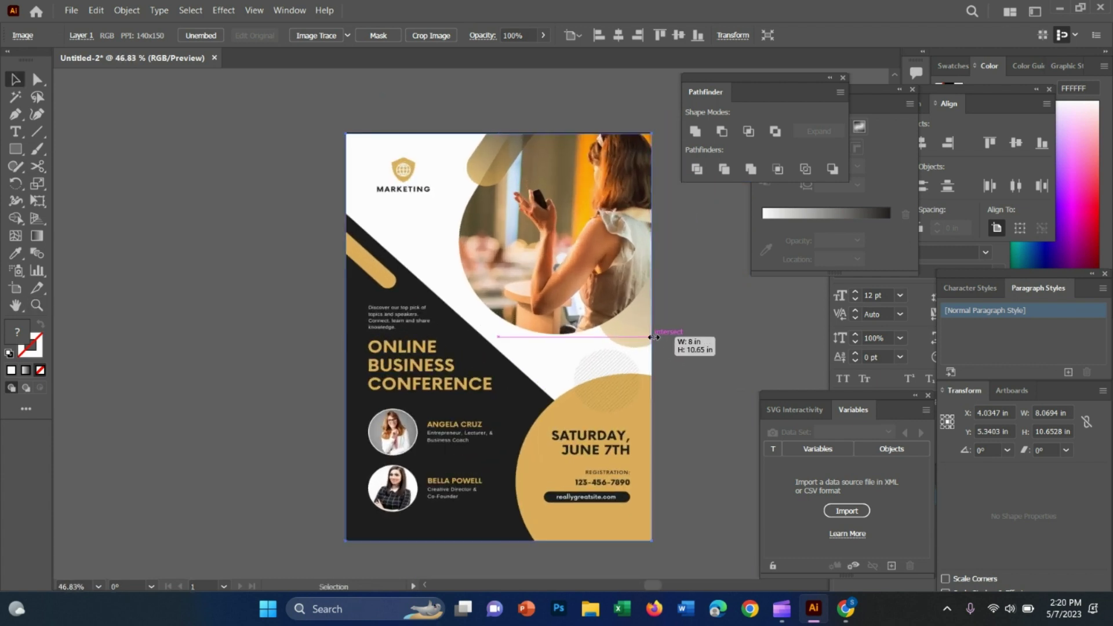
pyautogui.click(663, 334)
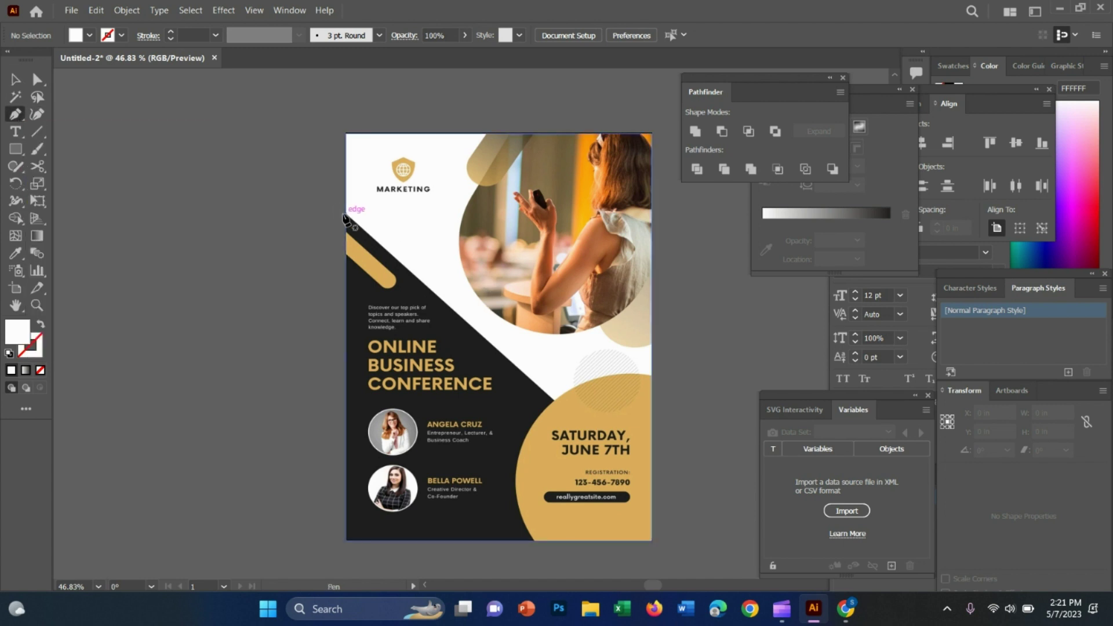
# Pen-trace a closed shape from the diagonal's left and right-edge points down to the bottom corners
pyautogui.press('v')
pyautogui.scroll(5, 371, 226)
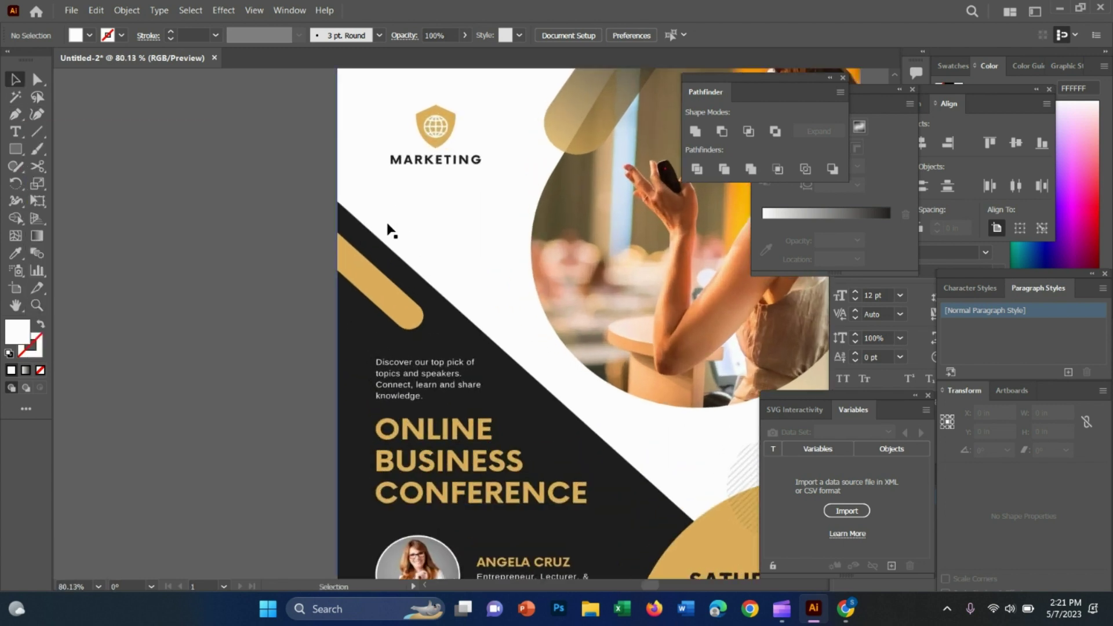
pyautogui.click(338, 199)
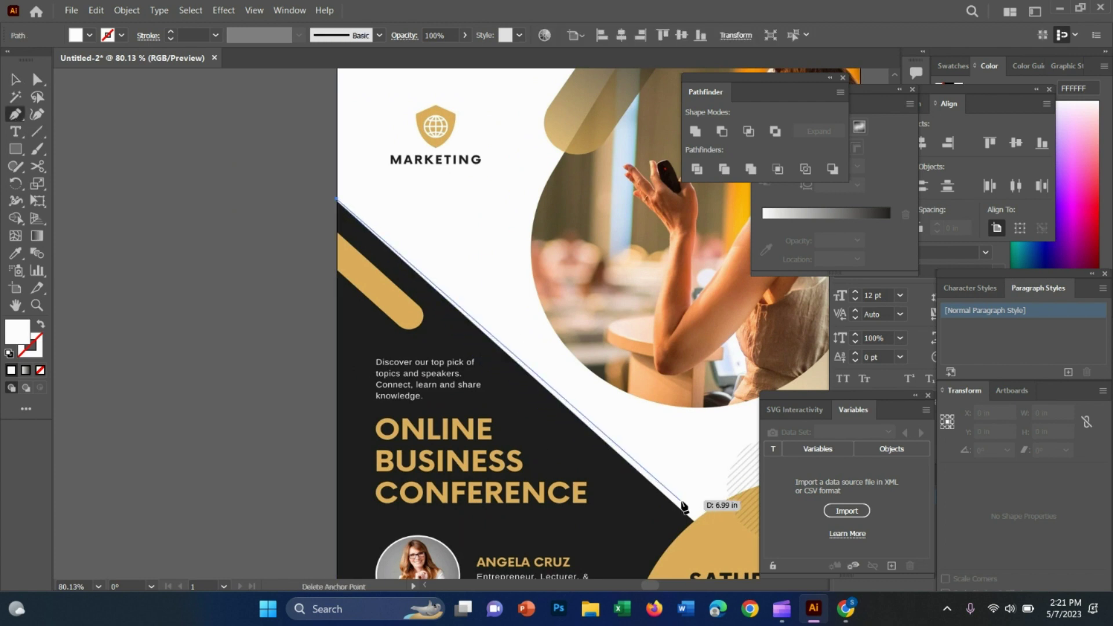
pyautogui.moveTo(725, 549); pyautogui.dragTo(440, 342)
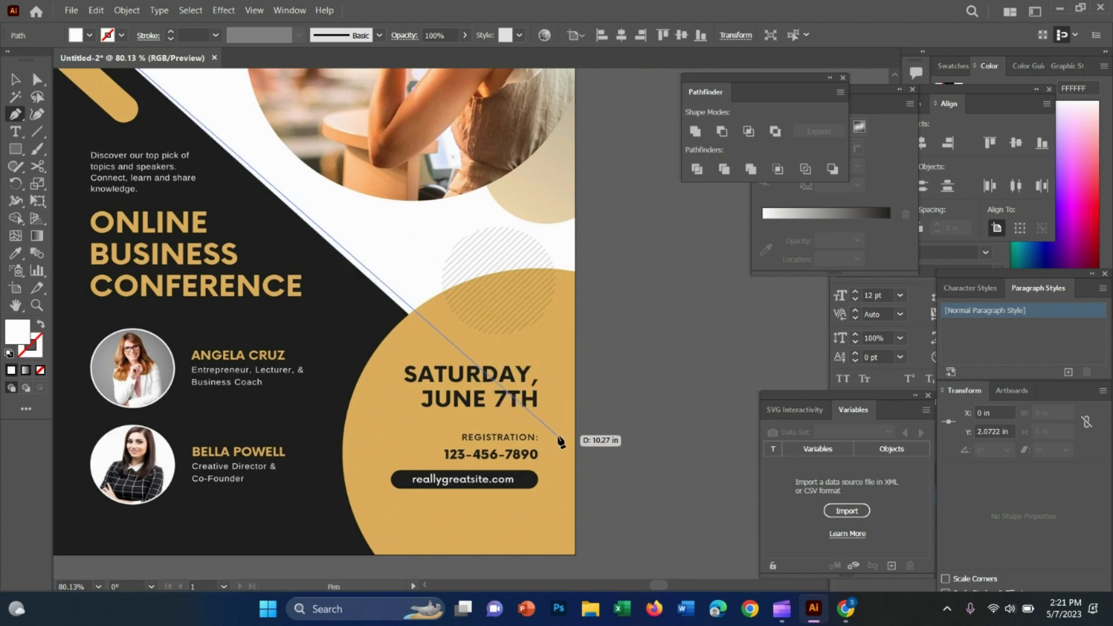
pyautogui.click(575, 450)
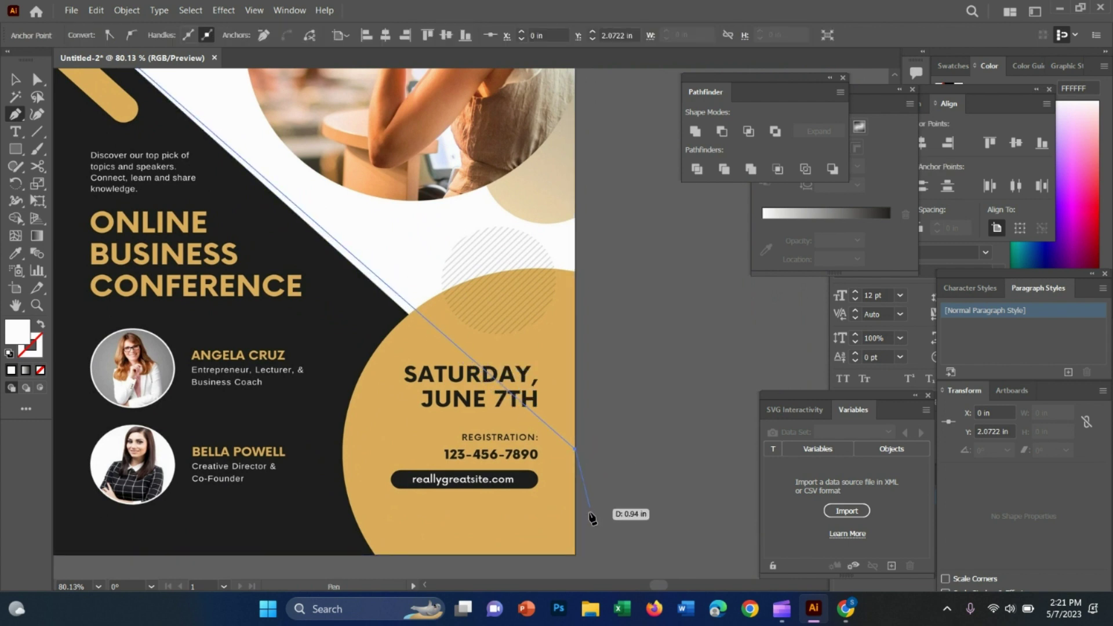
pyautogui.click(575, 555)
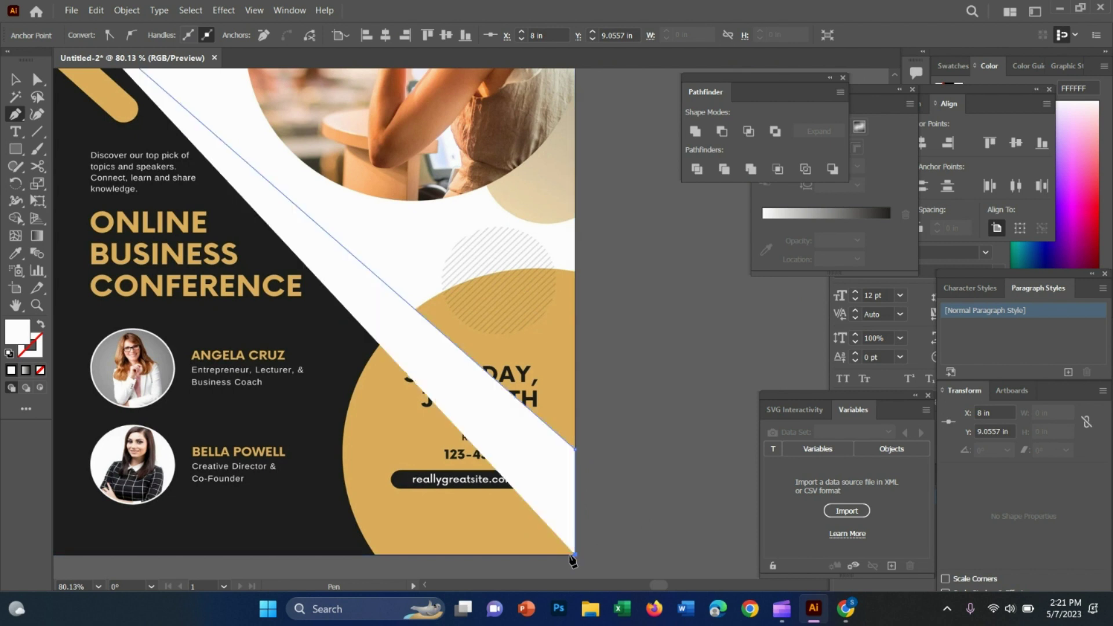
pyautogui.moveTo(74, 555); pyautogui.dragTo(152, 555)
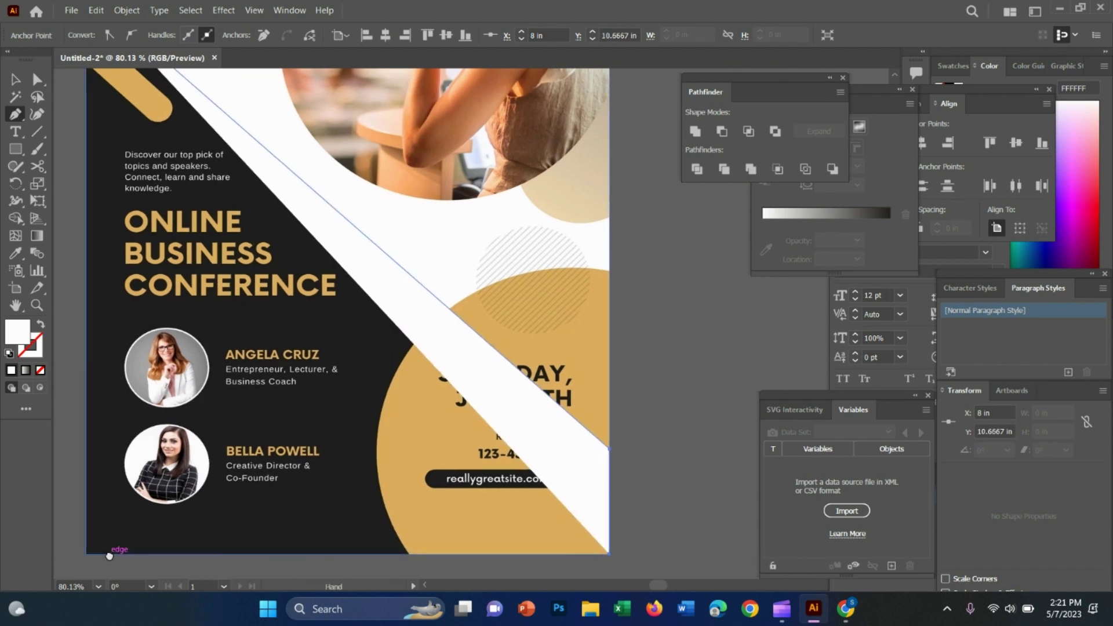
pyautogui.click(129, 555)
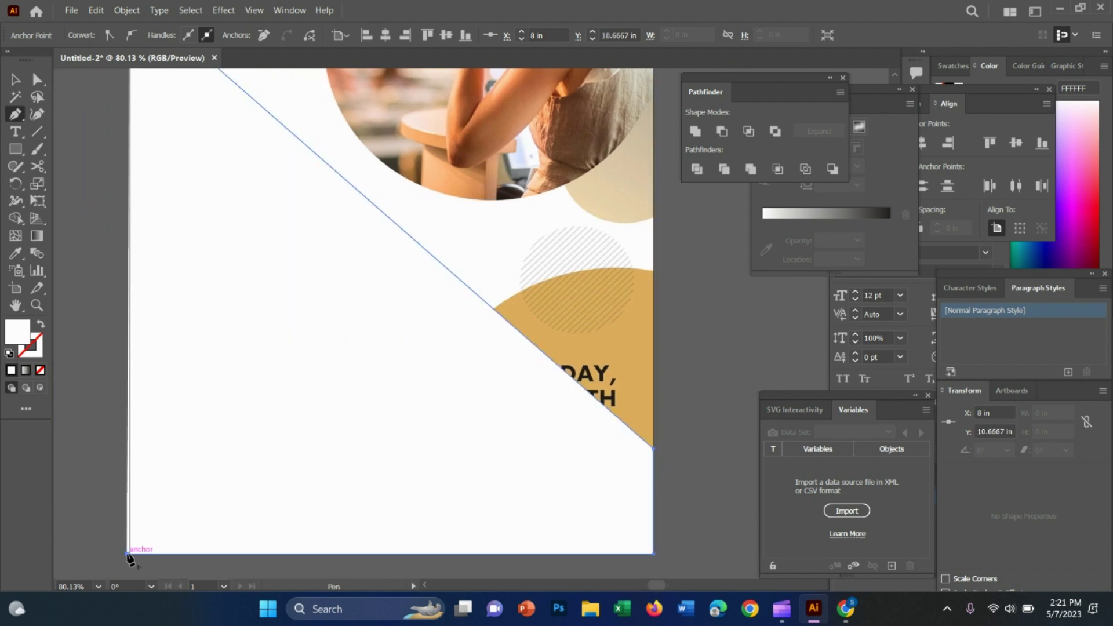
pyautogui.scroll(3, 150, 131)
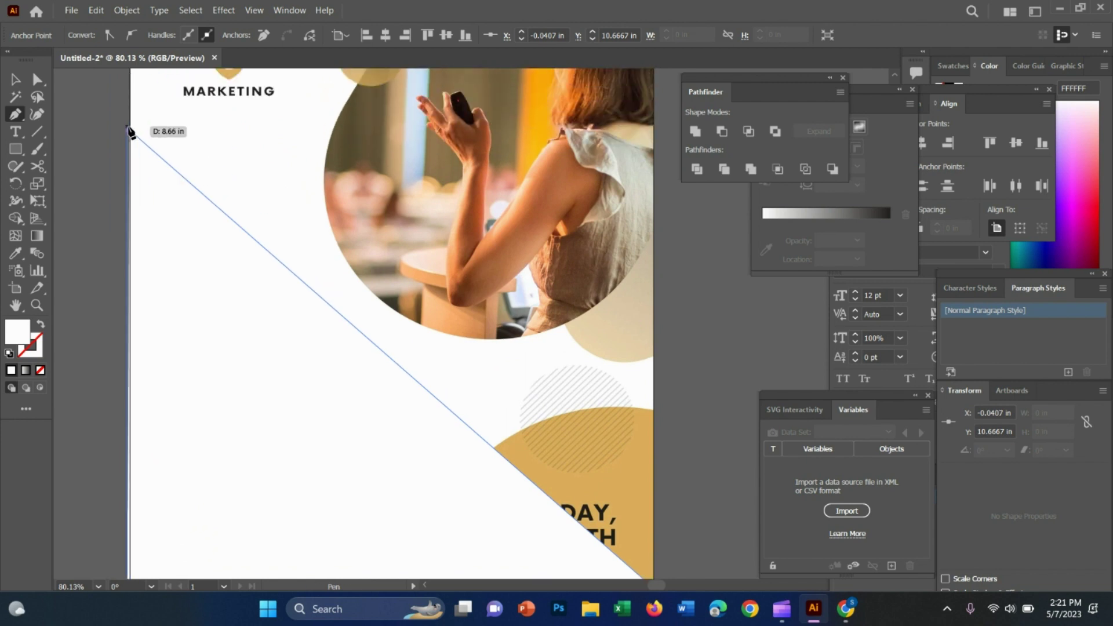
pyautogui.click(130, 131)
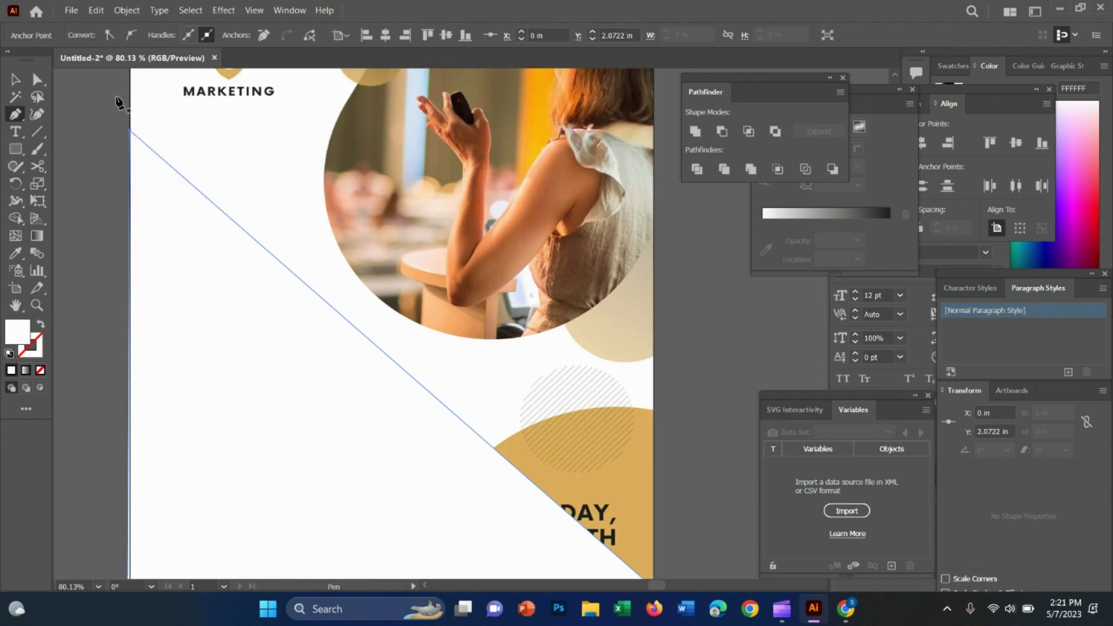
pyautogui.click(15, 80)
pyautogui.click(85, 198)
# Select the white traced diagonal shape, undoing a trial move to keep it in place
pyautogui.press('z')
pyautogui.scroll(-5, 527, 296)
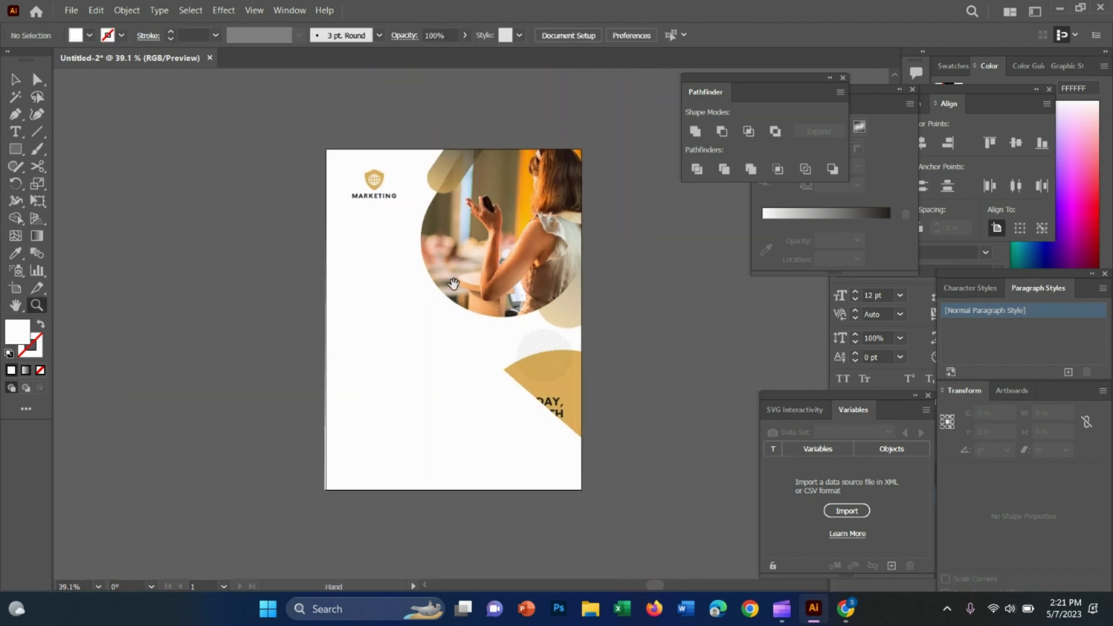
pyautogui.press('v')
pyautogui.click(435, 357)
pyautogui.moveTo(435, 358); pyautogui.dragTo(367, 422)
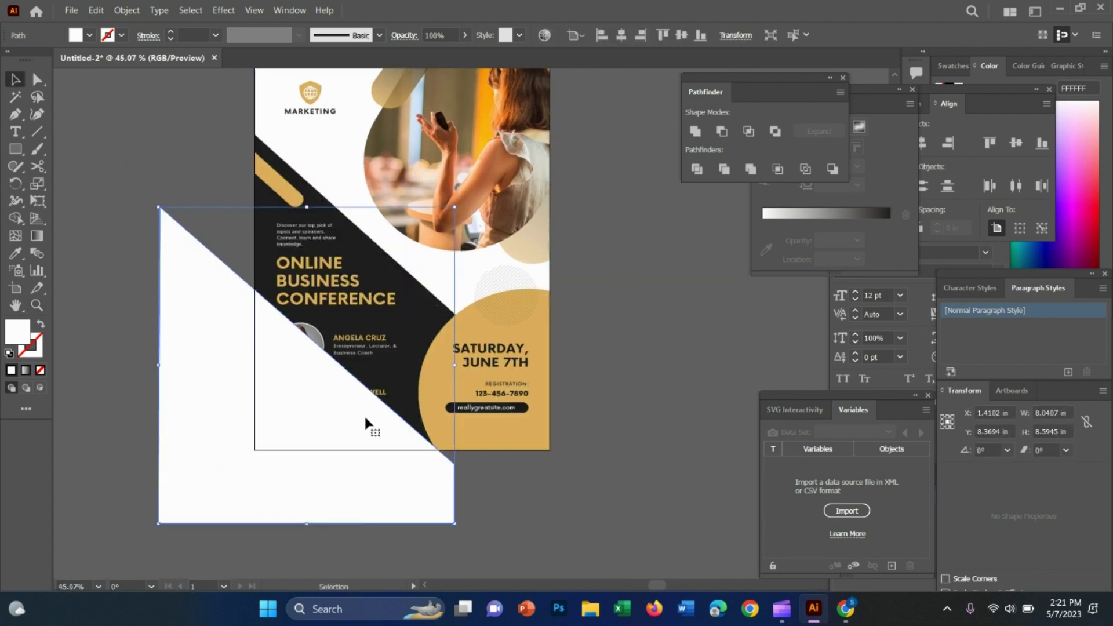
pyautogui.hotkey('ctrl', 'z')
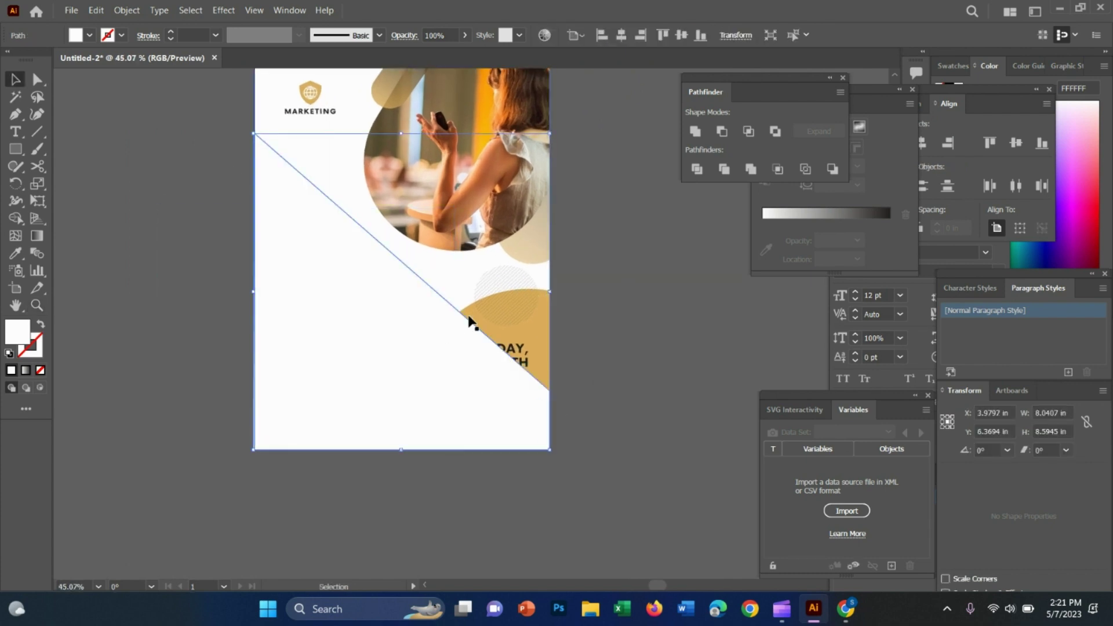
# Fill the traced shape with the flyer's charcoal 1E1E1E and align it on the artboard
pyautogui.scroll(2, 392, 297)
pyautogui.click(90, 36)
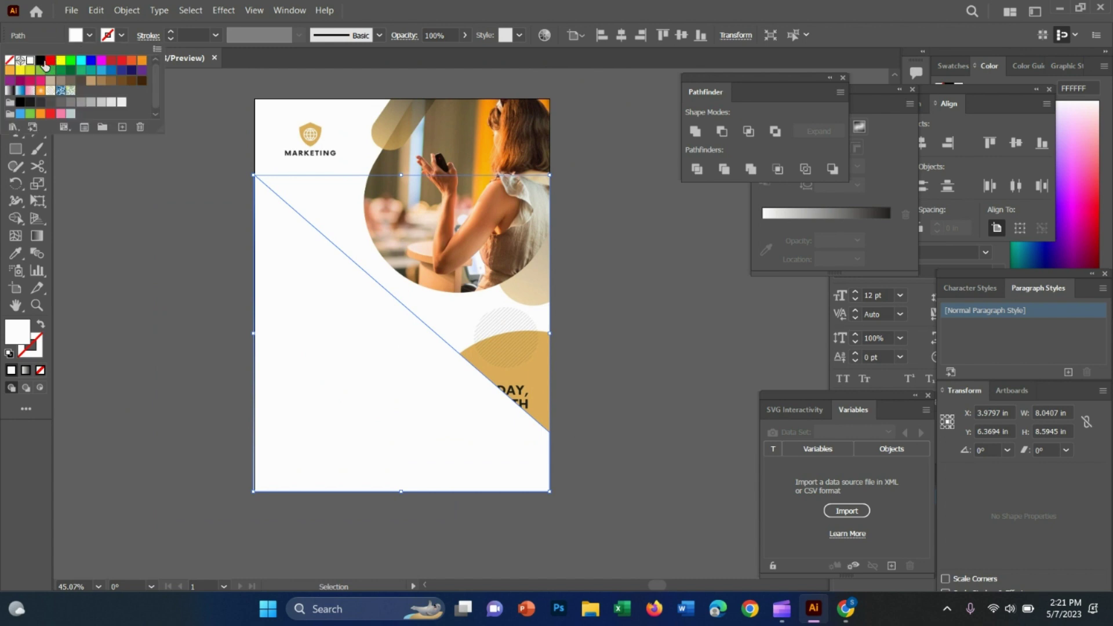
pyautogui.click(45, 64)
pyautogui.moveTo(398, 378); pyautogui.dragTo(284, 523)
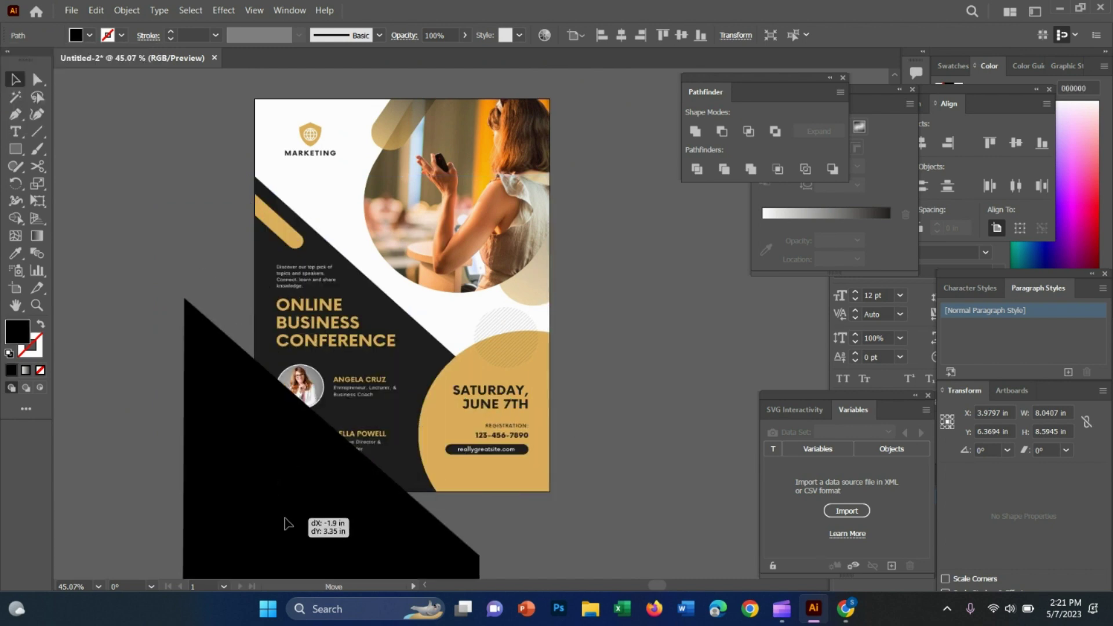
pyautogui.press('i')
pyautogui.click(401, 383)
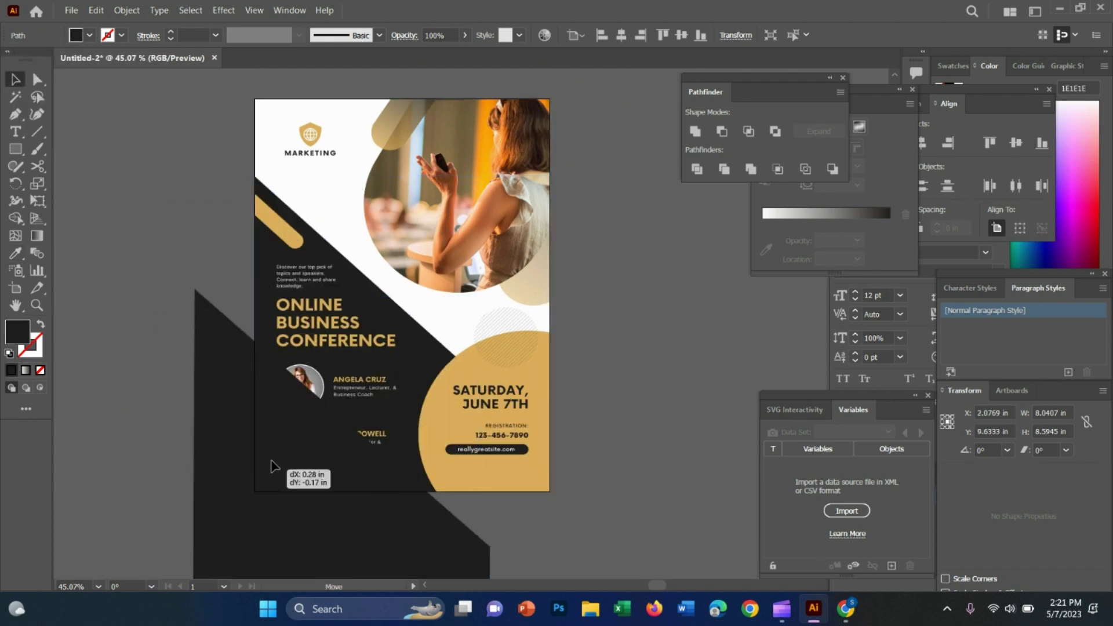
pyautogui.moveTo(256, 482)
pyautogui.mouseDown()
pyautogui.moveTo(255, 455)
pyautogui.moveTo(81, 339)
pyautogui.moveTo(323, 369)
pyautogui.mouseUp()
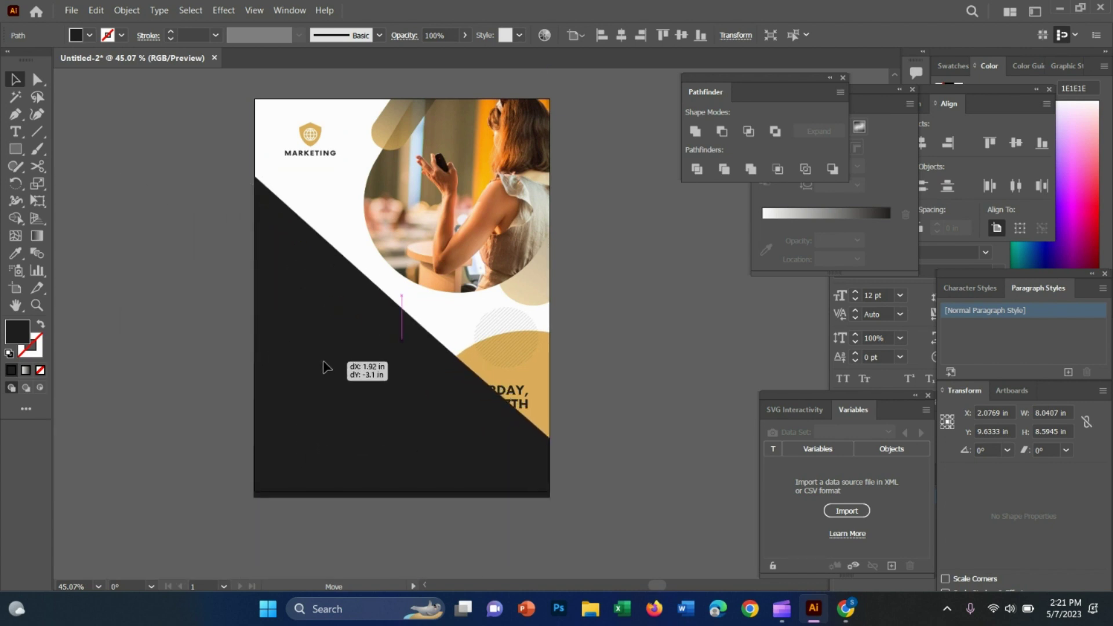
pyautogui.moveTo(324, 368); pyautogui.dragTo(346, 366)
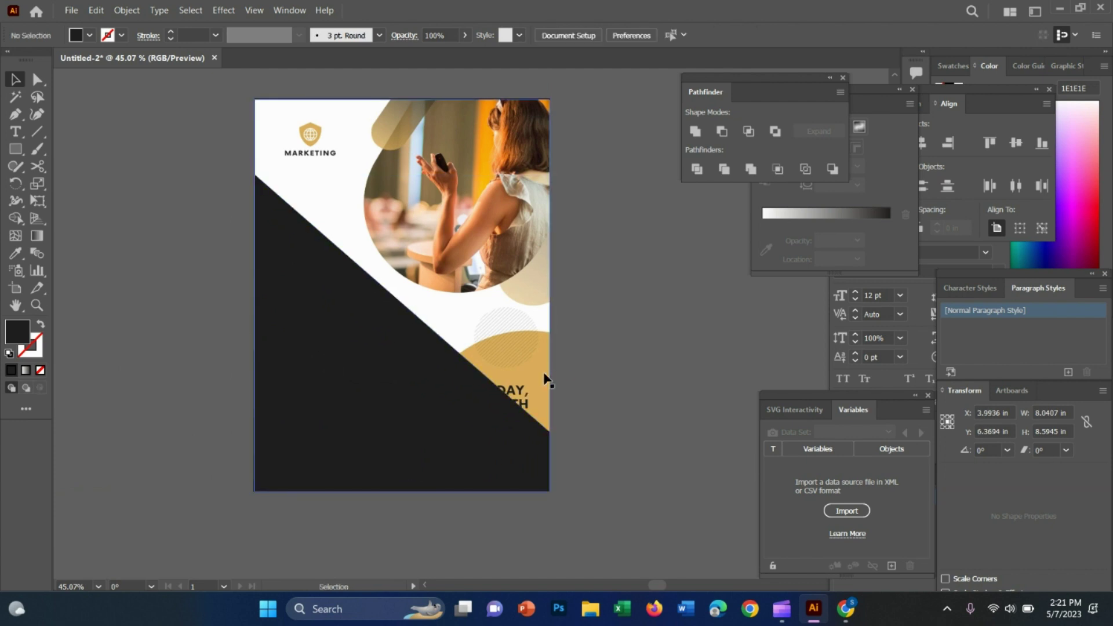
# Use Arrange to put the reference flyer image in front of the dark shape
pyautogui.moveTo(523, 349); pyautogui.dragTo(515, 352)
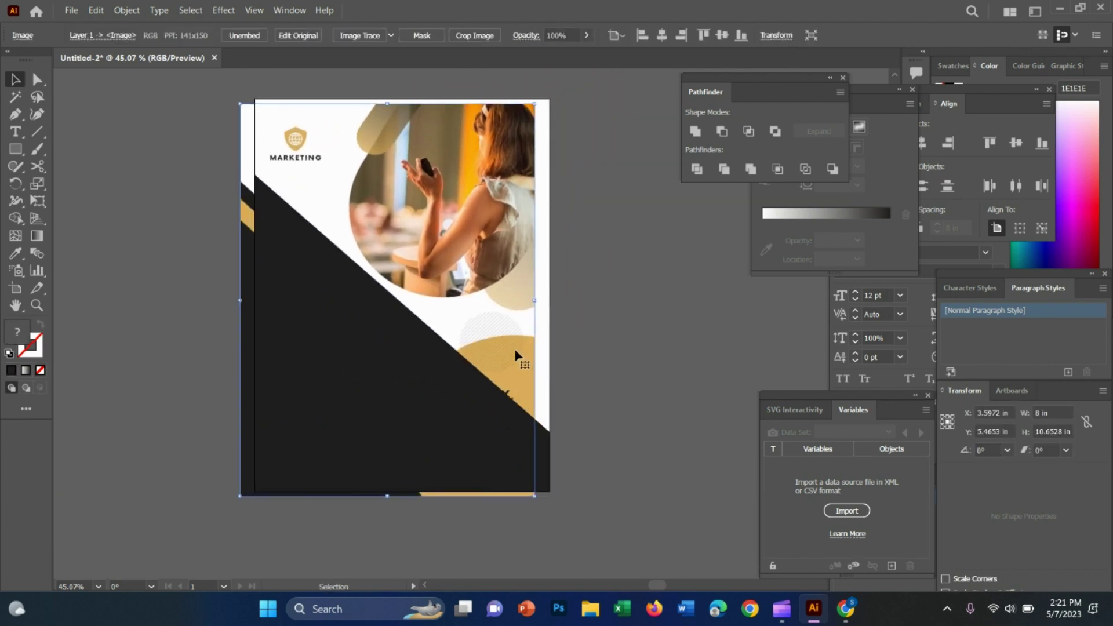
pyautogui.hotkey('ctrl', 'z')
pyautogui.rightClick(502, 319)
pyautogui.moveTo(541, 436)
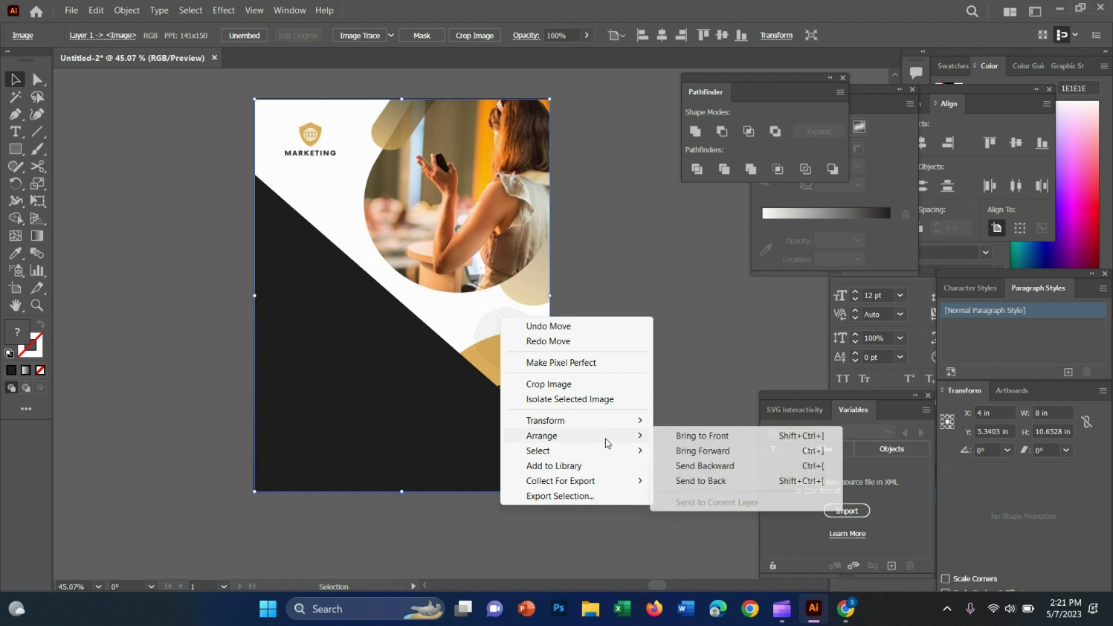
pyautogui.click(701, 480)
pyautogui.click(455, 348)
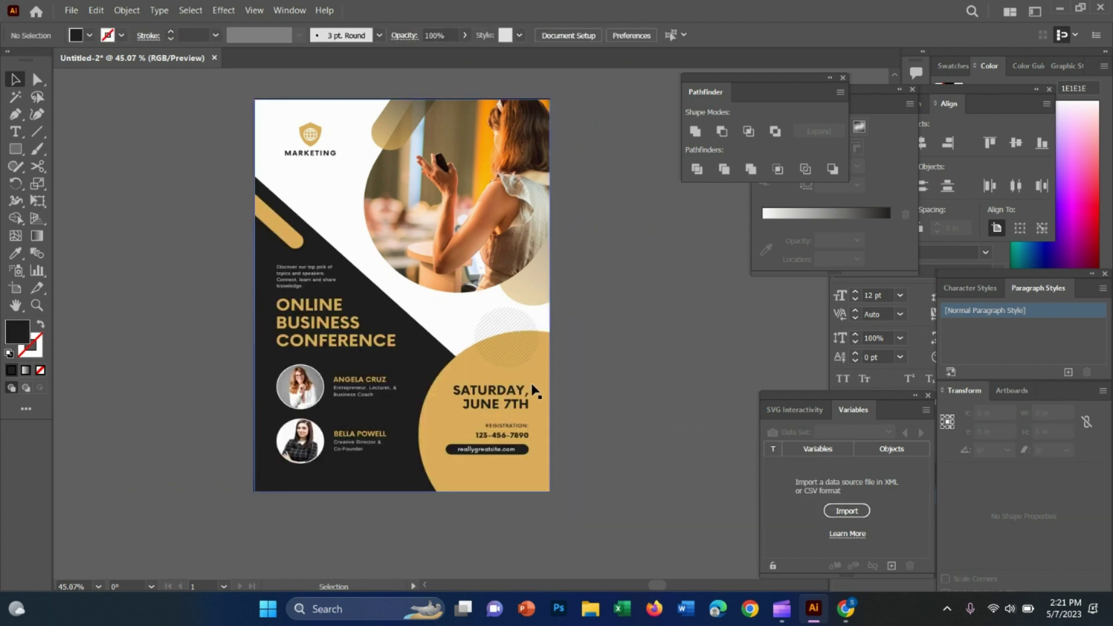
pyautogui.rightClick(17, 149)
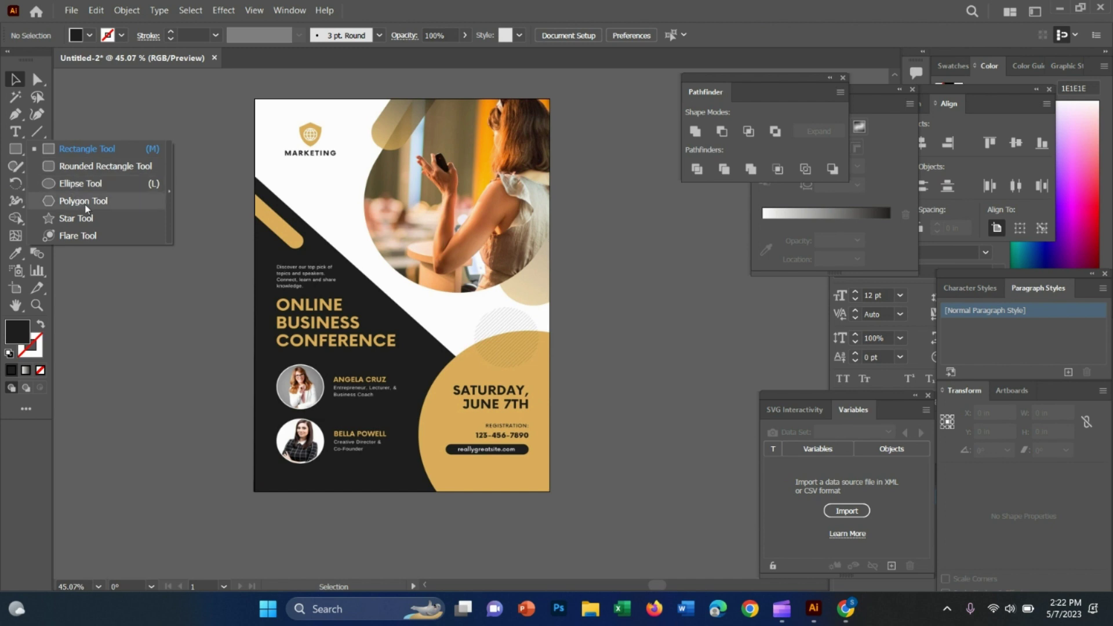
# Draw a large circle and position it over the flyer's bottom-right corner
pyautogui.click(80, 184)
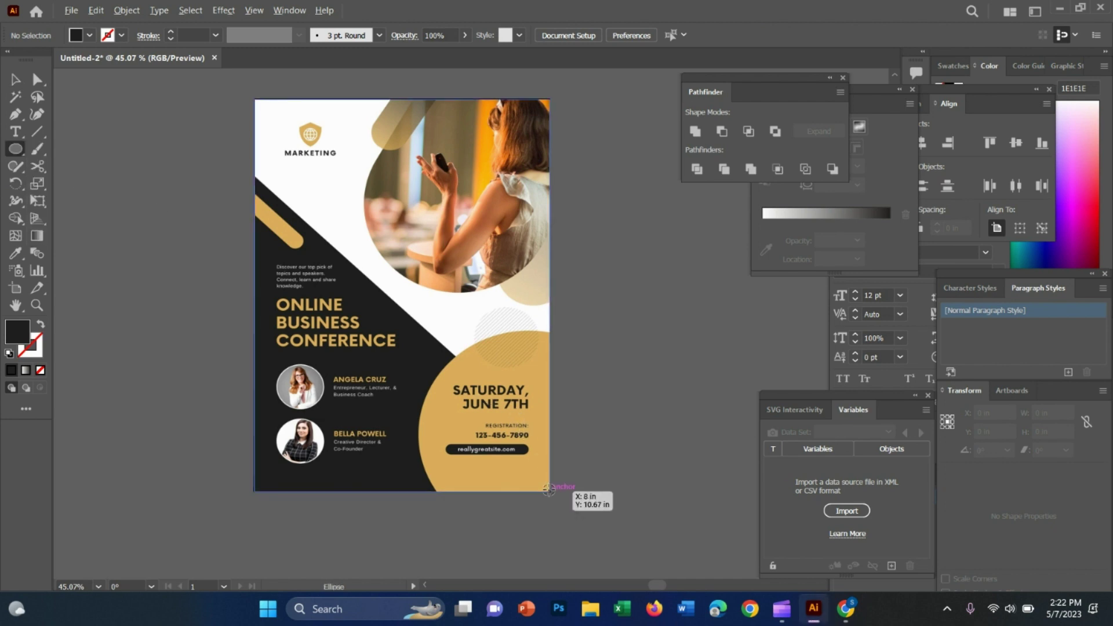
pyautogui.moveTo(549, 490); pyautogui.dragTo(619, 530)
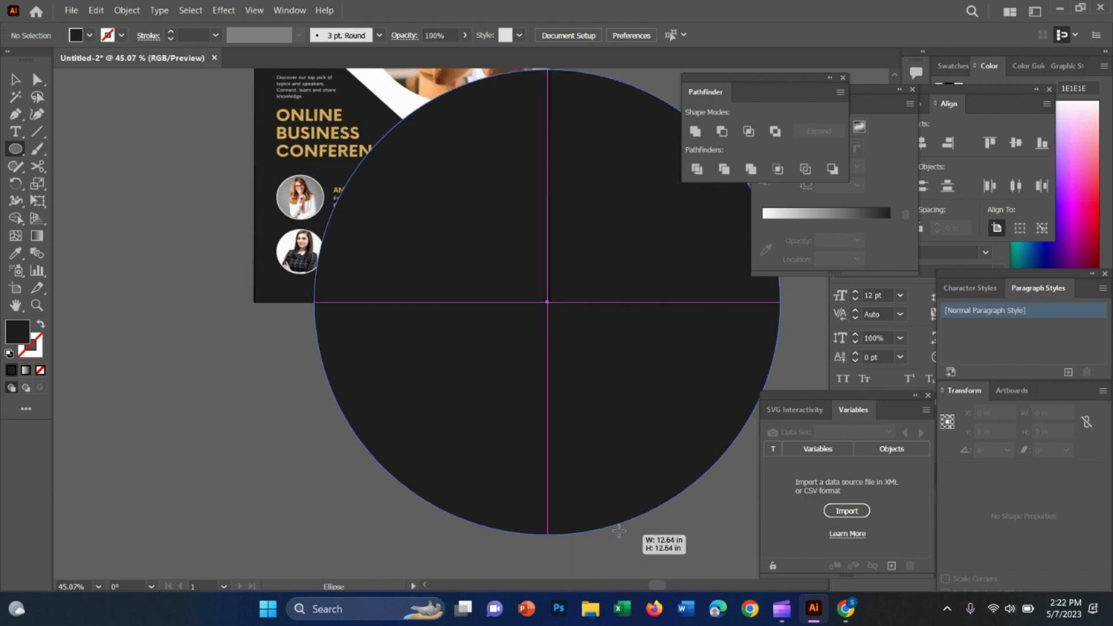
pyautogui.moveTo(619, 531); pyautogui.dragTo(623, 464)
pyautogui.moveTo(341, 374); pyautogui.dragTo(272, 388)
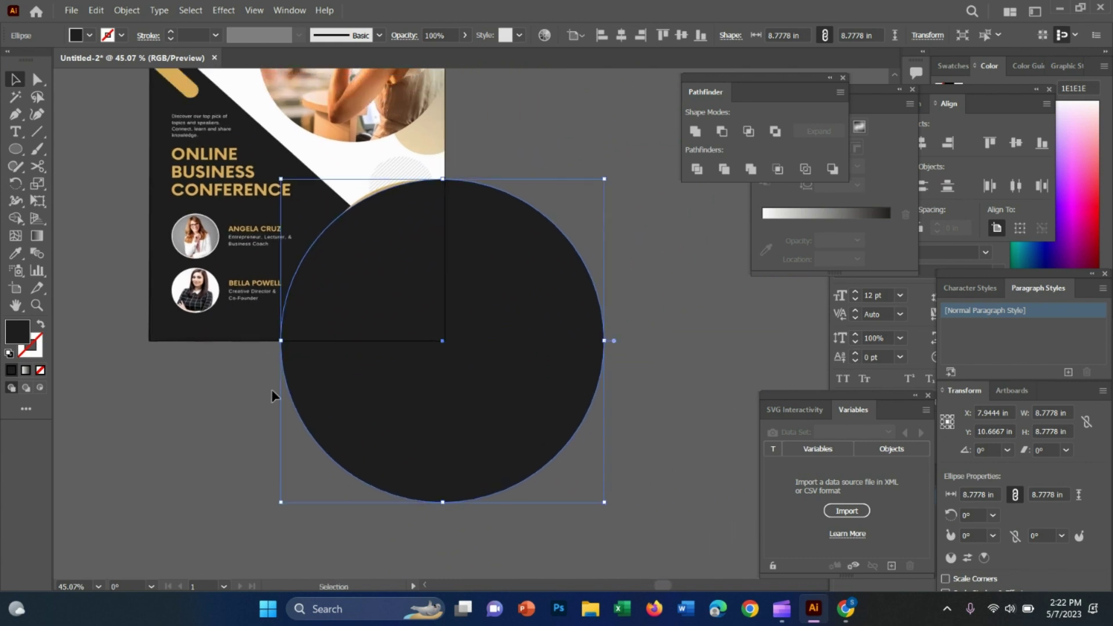
pyautogui.moveTo(377, 301); pyautogui.dragTo(405, 284)
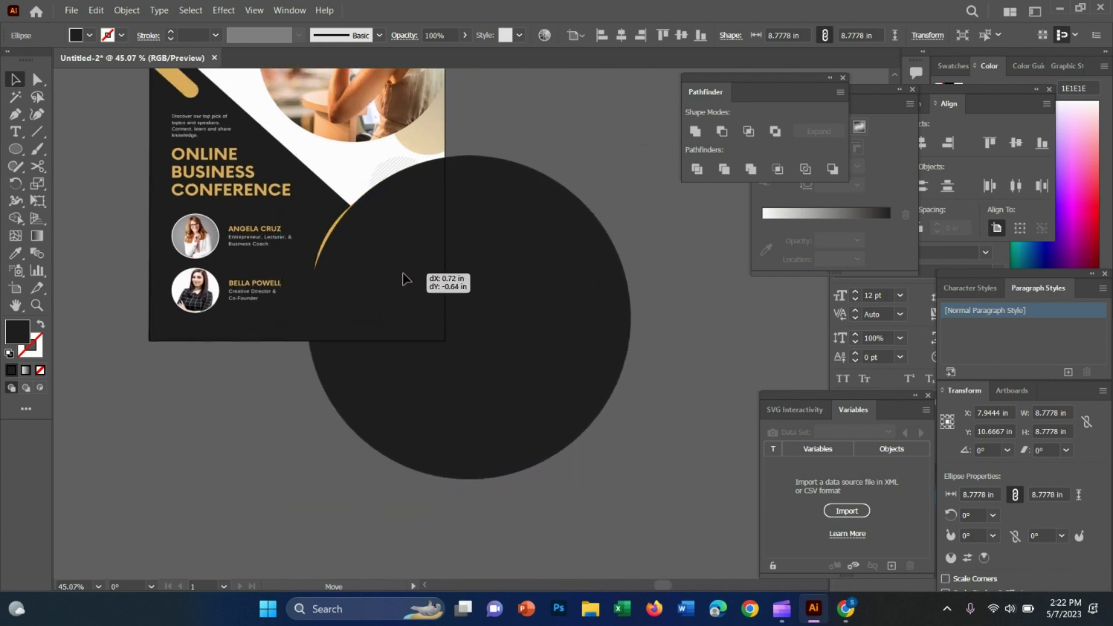
pyautogui.moveTo(404, 284); pyautogui.dragTo(385, 293)
# Fill the circle with the flyer's gold, sampled with the Eyedropper, then deselect
pyautogui.scroll(2, 603, 234)
pyautogui.scroll(1, 510, 429)
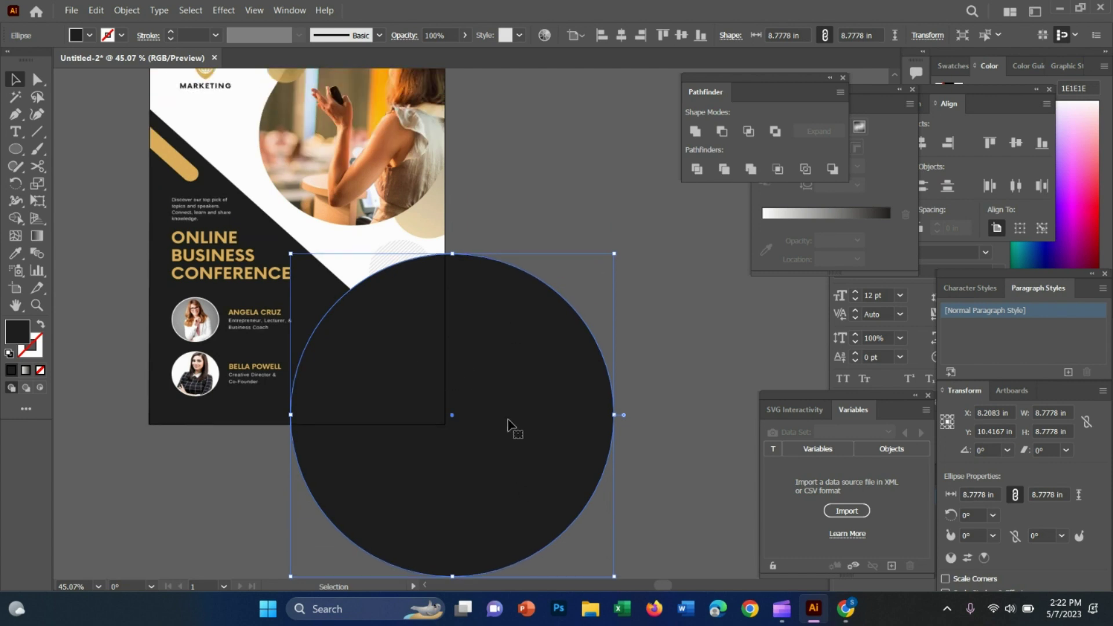
pyautogui.press('i')
pyautogui.click(185, 169)
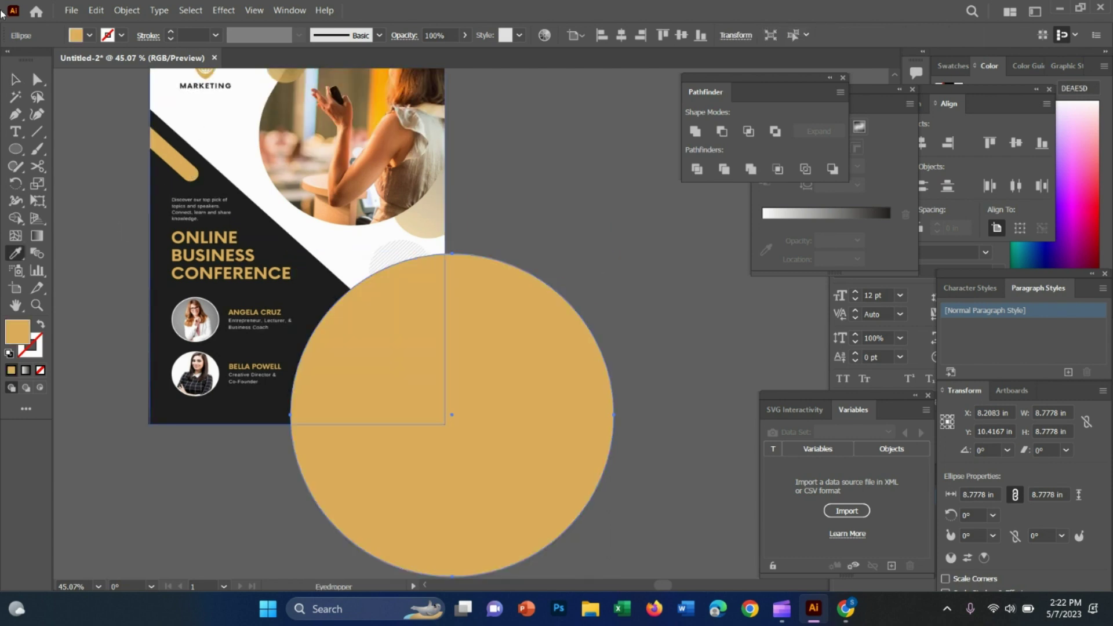
pyautogui.click(16, 79)
pyautogui.scroll(2, 649, 182)
pyautogui.click(503, 210)
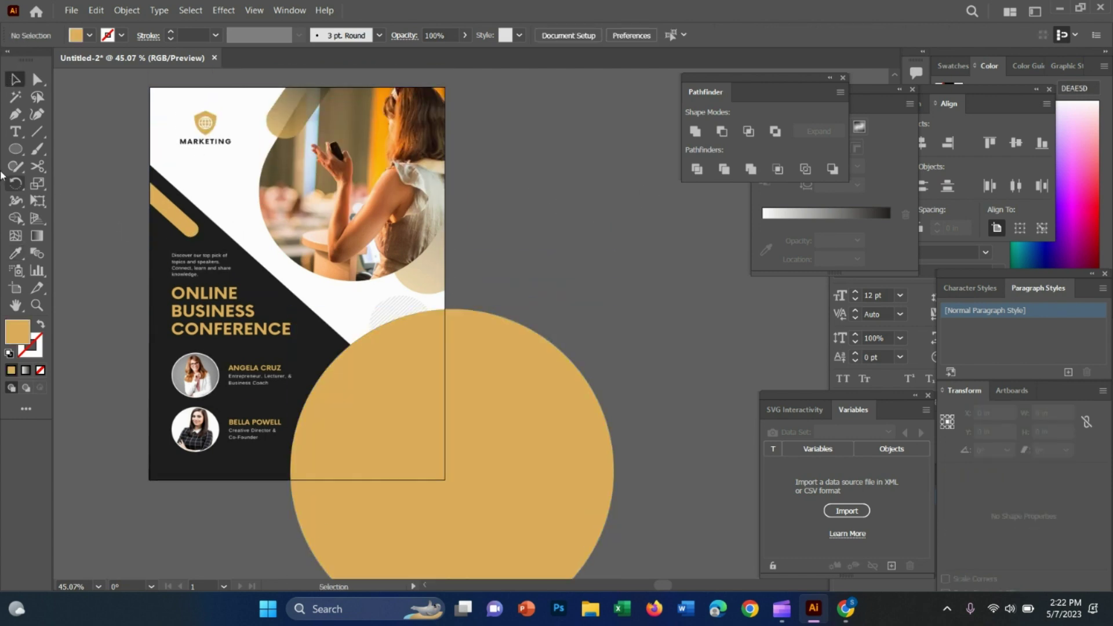
# Draw a vertical line on the flyer's right edge and a horizontal one on its bottom edge
pyautogui.click(36, 133)
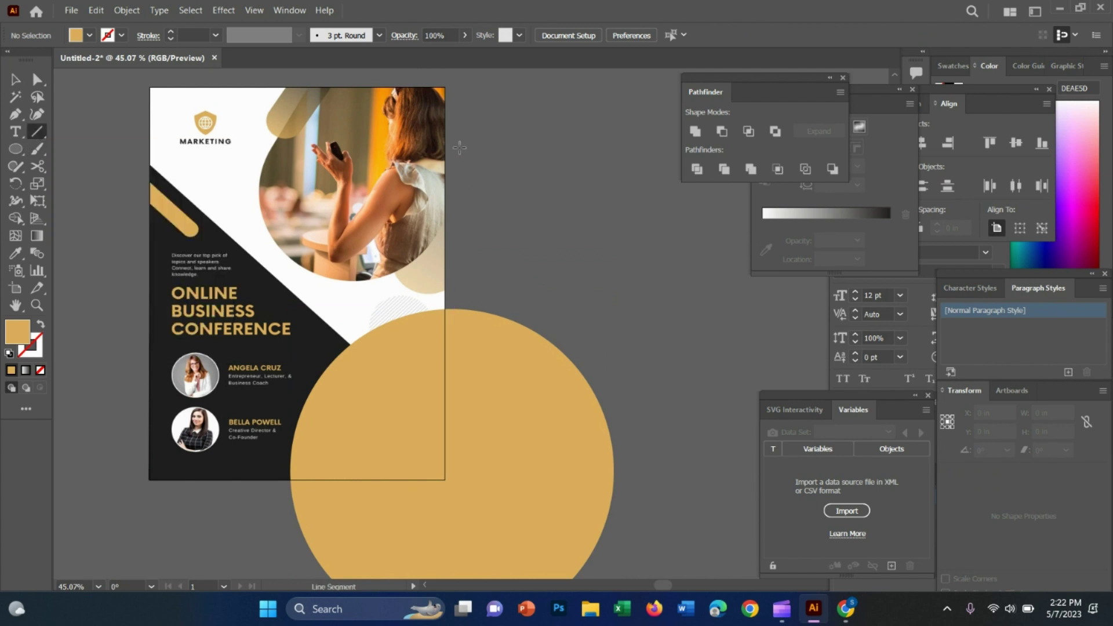
pyautogui.moveTo(445, 147); pyautogui.dragTo(463, 454)
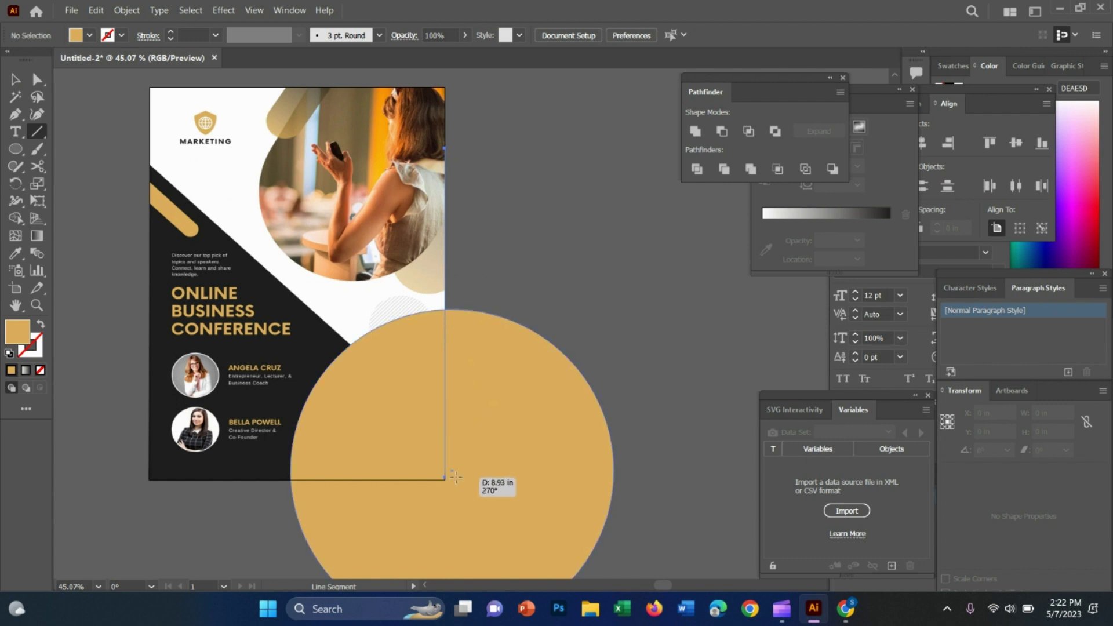
pyautogui.scroll(-5, 468, 521)
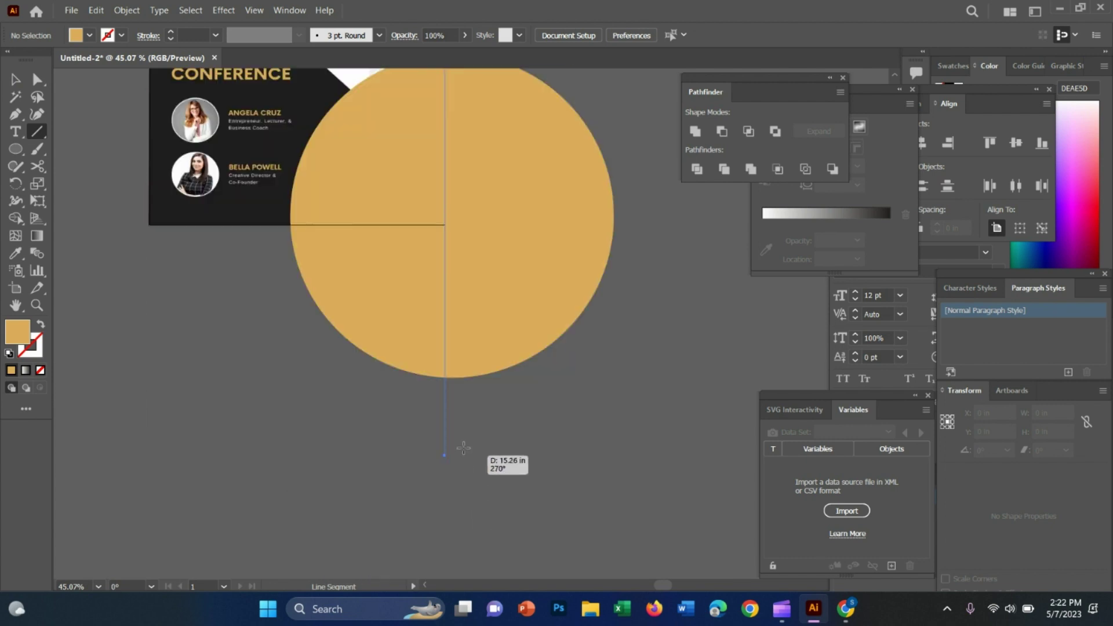
pyautogui.moveTo(468, 521); pyautogui.dragTo(467, 268)
pyautogui.moveTo(470, 316); pyautogui.dragTo(470, 317)
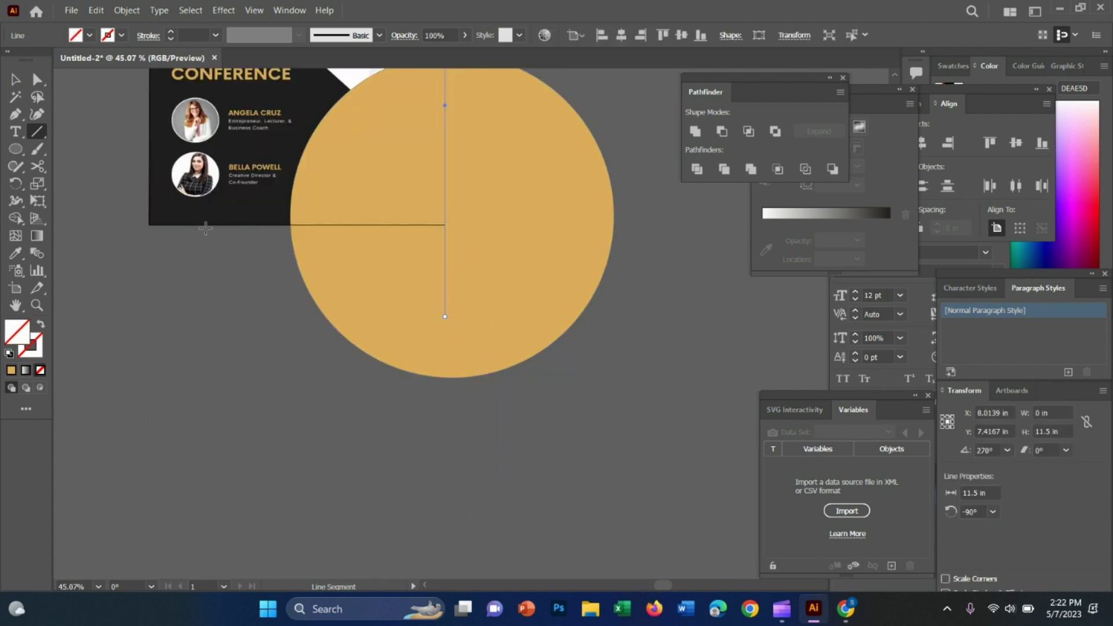
pyautogui.moveTo(143, 225); pyautogui.dragTo(691, 218)
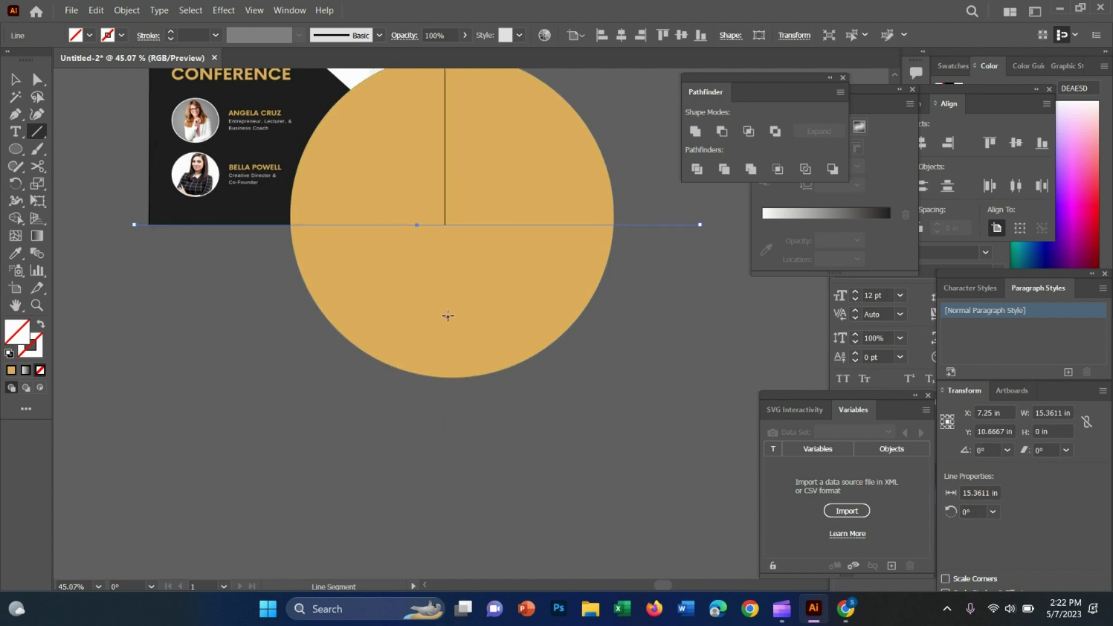
pyautogui.moveTo(446, 316); pyautogui.dragTo(452, 487)
pyautogui.click(9, 82)
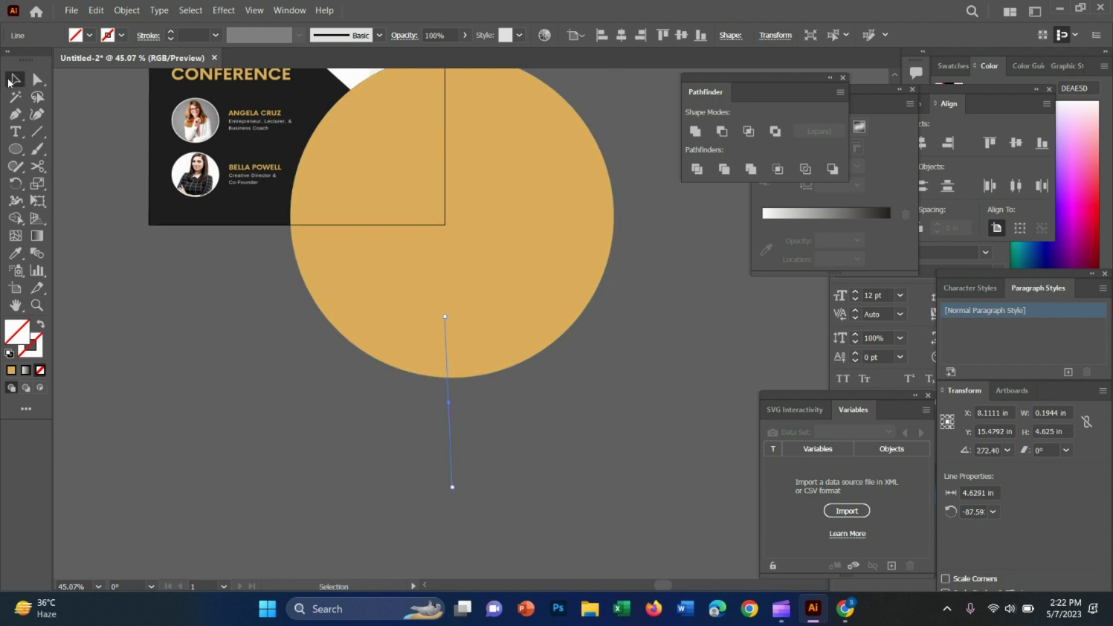
pyautogui.click(582, 413)
pyautogui.scroll(-2, 472, 373)
pyautogui.scroll(-2, 475, 348)
# Split the gold circle along the cutting lines with Pathfinder Divide and ungroup the pieces
pyautogui.scroll(1, 503, 241)
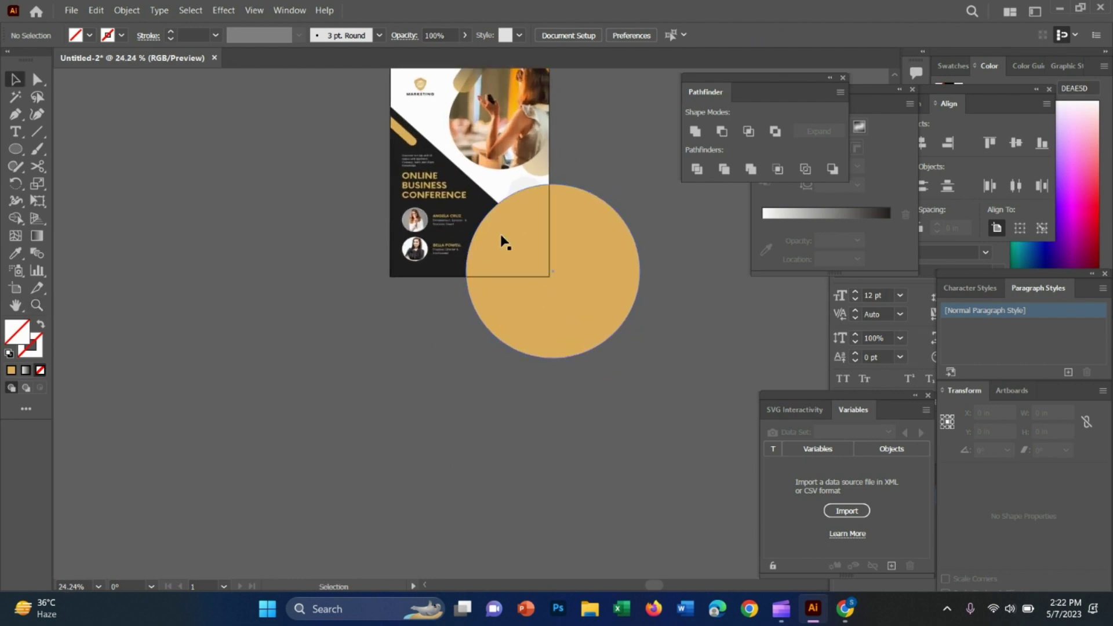
pyautogui.hotkey('ctrl', 'a')
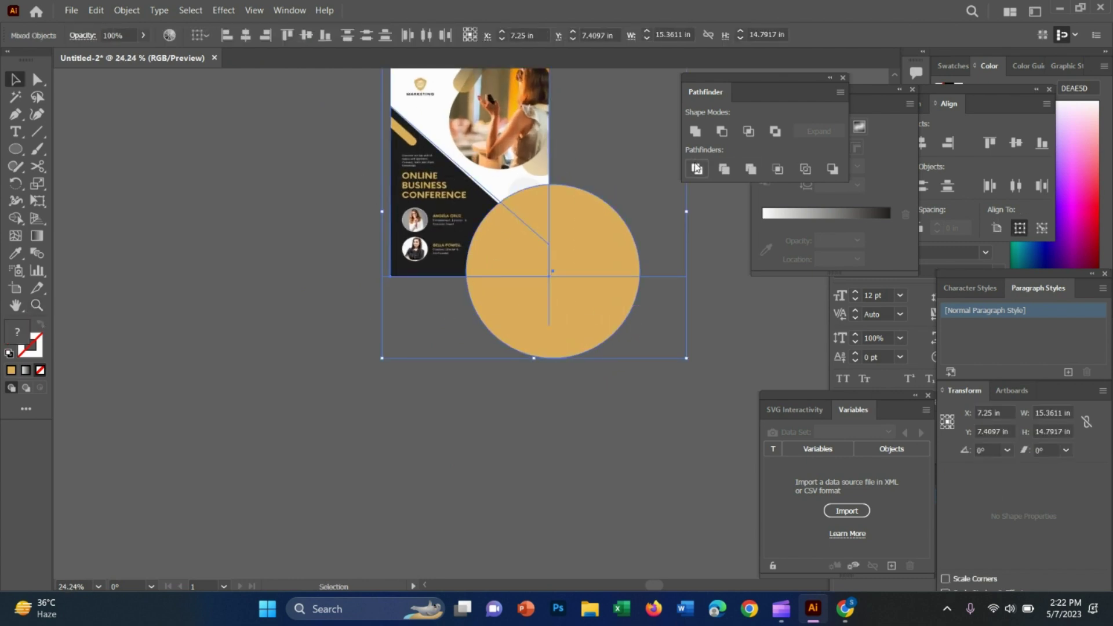
pyautogui.click(697, 169)
pyautogui.click(659, 280)
pyautogui.click(595, 244)
pyautogui.rightClick(567, 242)
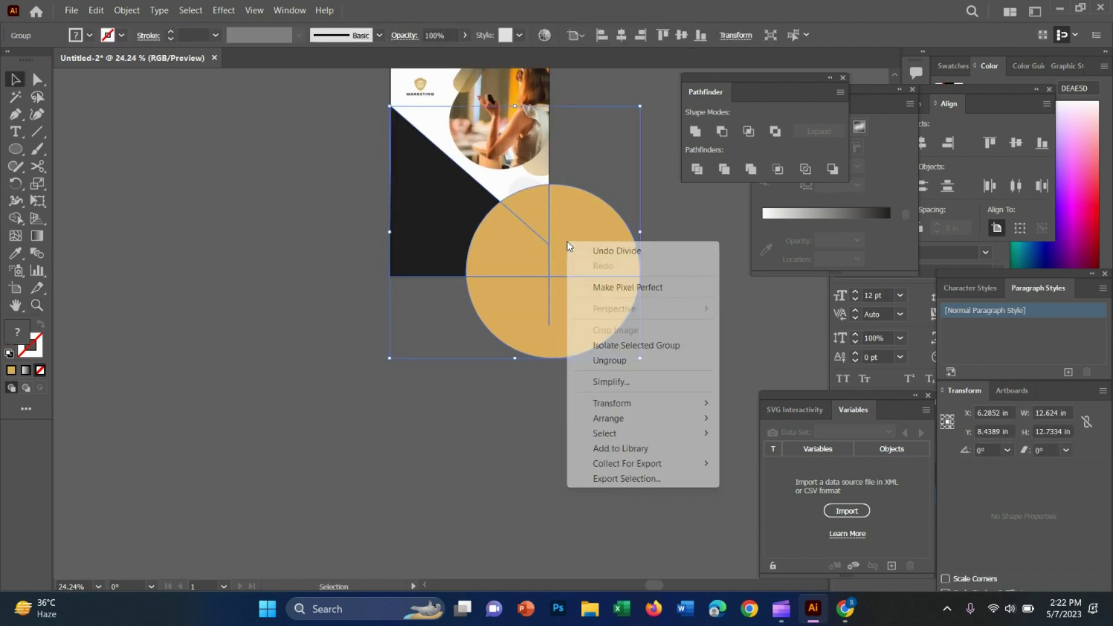
pyautogui.click(610, 360)
# Delete the circle pieces right of and below the flyer, keeping the corner quarter
pyautogui.click(612, 226)
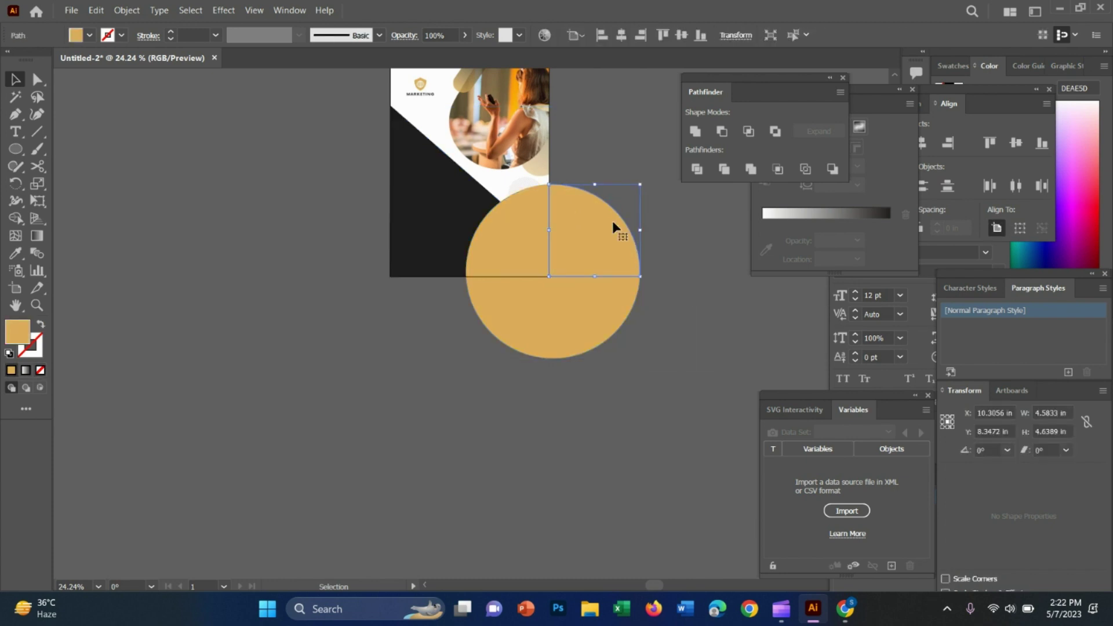
pyautogui.press('Delete')
pyautogui.click(558, 304)
pyautogui.press('Delete')
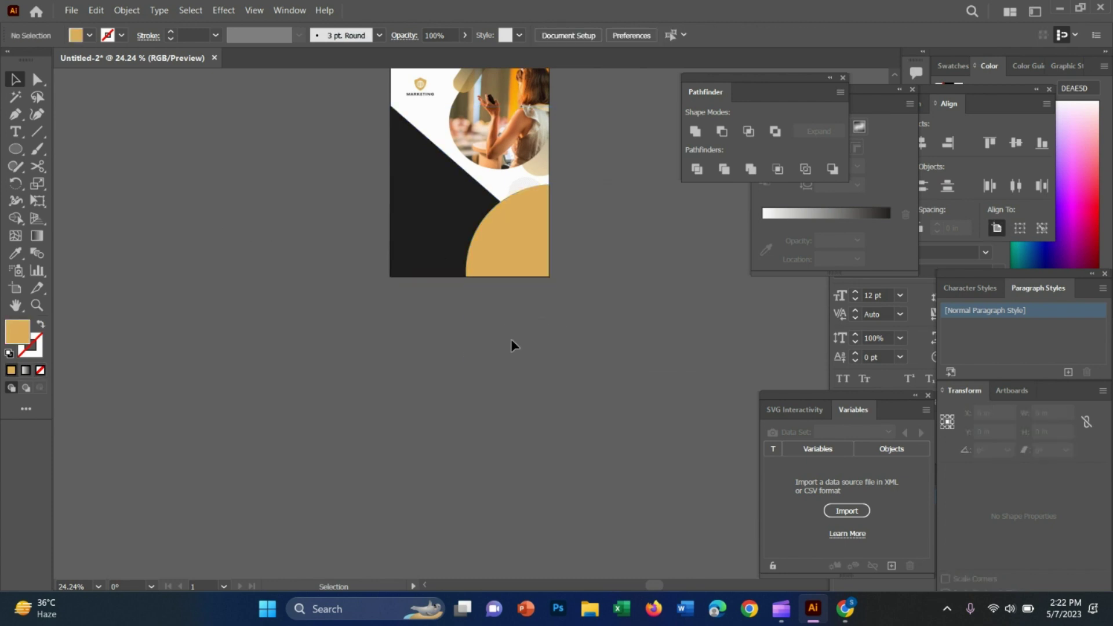
pyautogui.scroll(3, 514, 342)
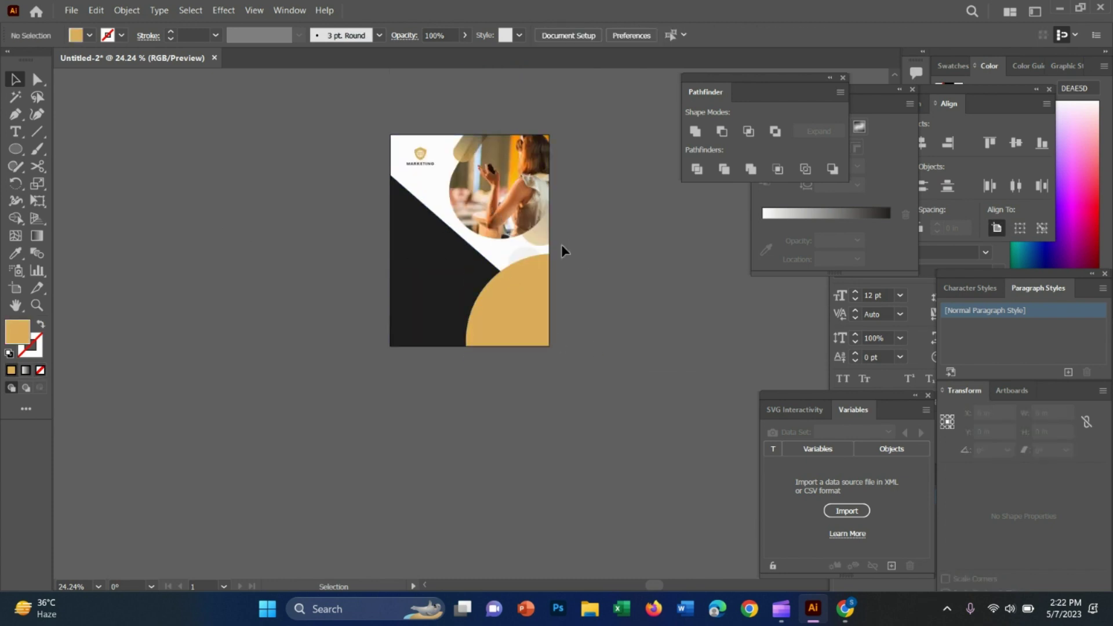
# Zoom in to check the trimmed gold corner, undoing an accidental move of the black shape
pyautogui.moveTo(426, 268); pyautogui.dragTo(271, 347)
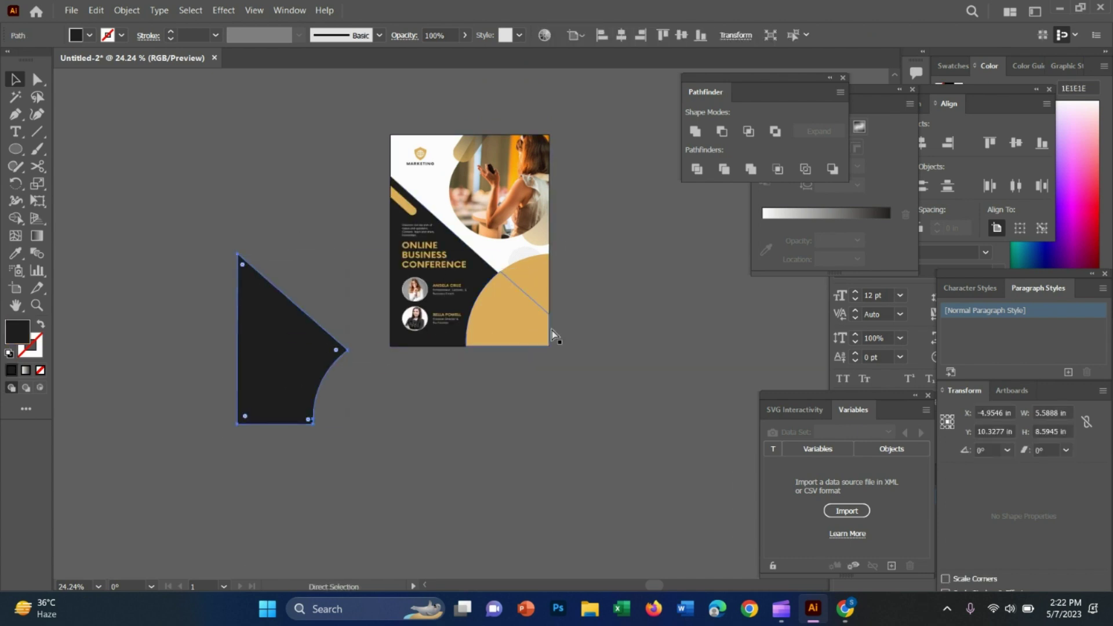
pyautogui.hotkey('ctrl', 'z')
pyautogui.press('z')
pyautogui.moveTo(534, 281); pyautogui.dragTo(558, 291)
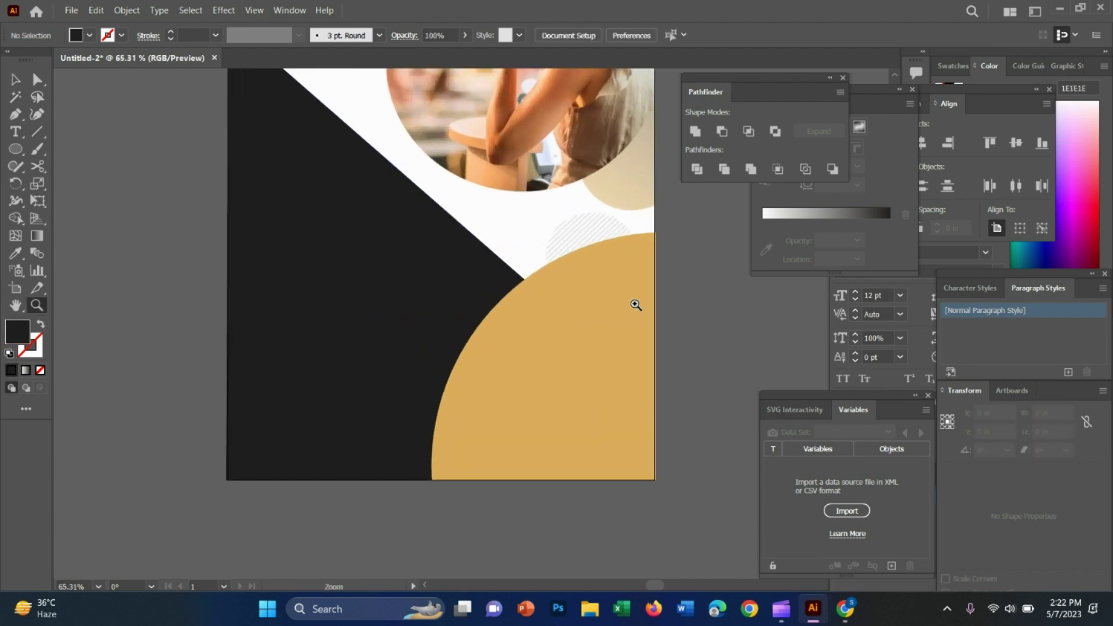
pyautogui.keyDown('alt'); pyautogui.click(559, 291); pyautogui.keyUp('alt')
pyautogui.press('v')
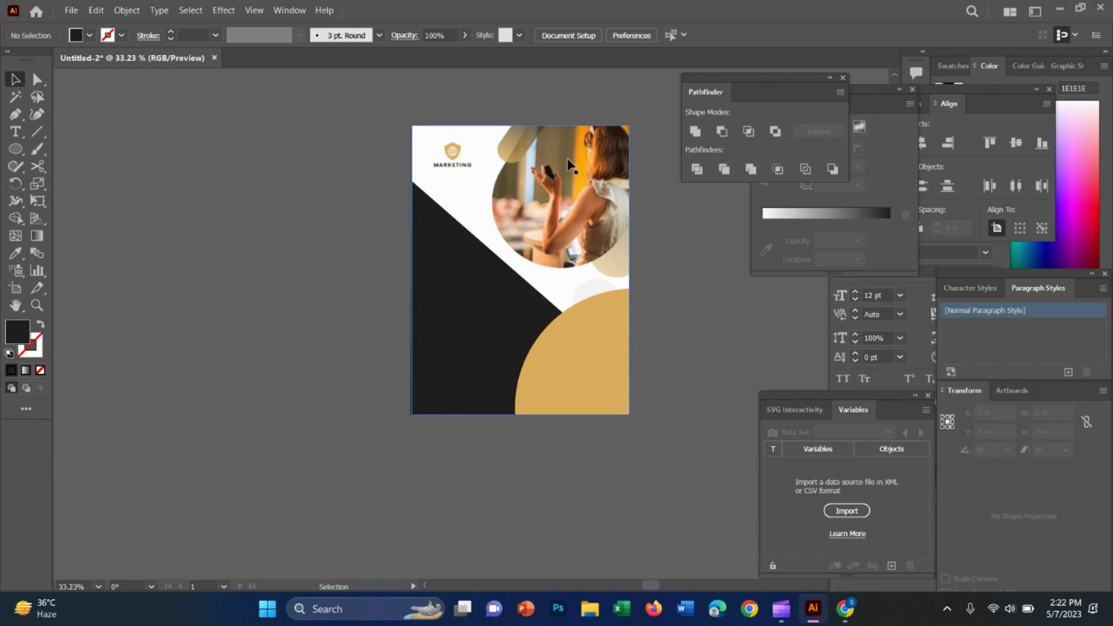
# Draw a dark circle over the photo area near the flyer's top right
pyautogui.scroll(3, 510, 313)
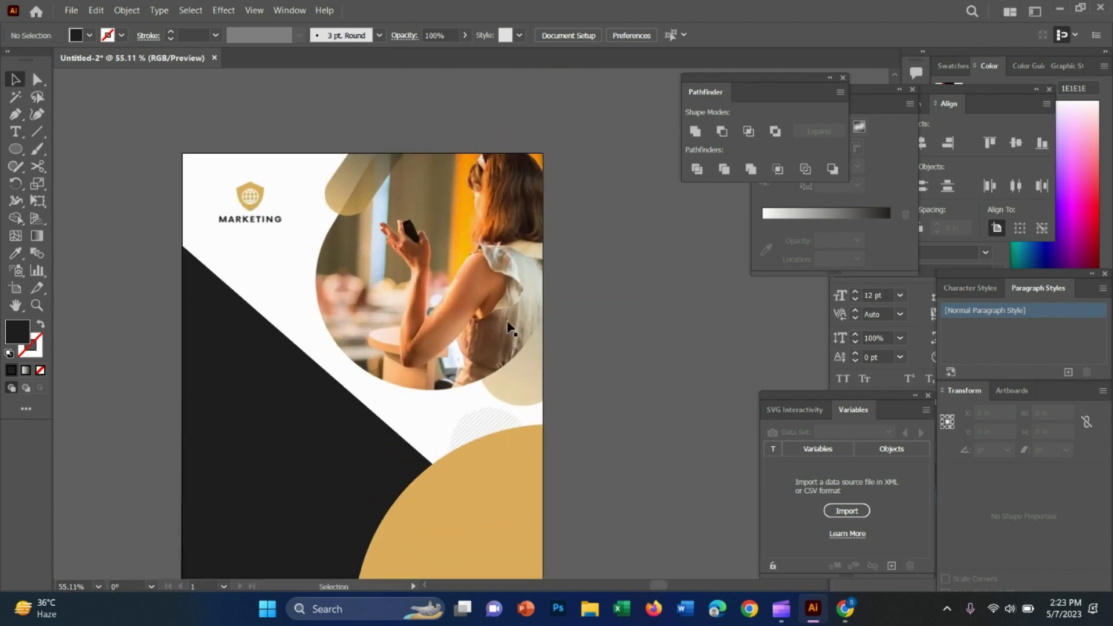
pyautogui.moveTo(9, 150); pyautogui.dragTo(91, 192)
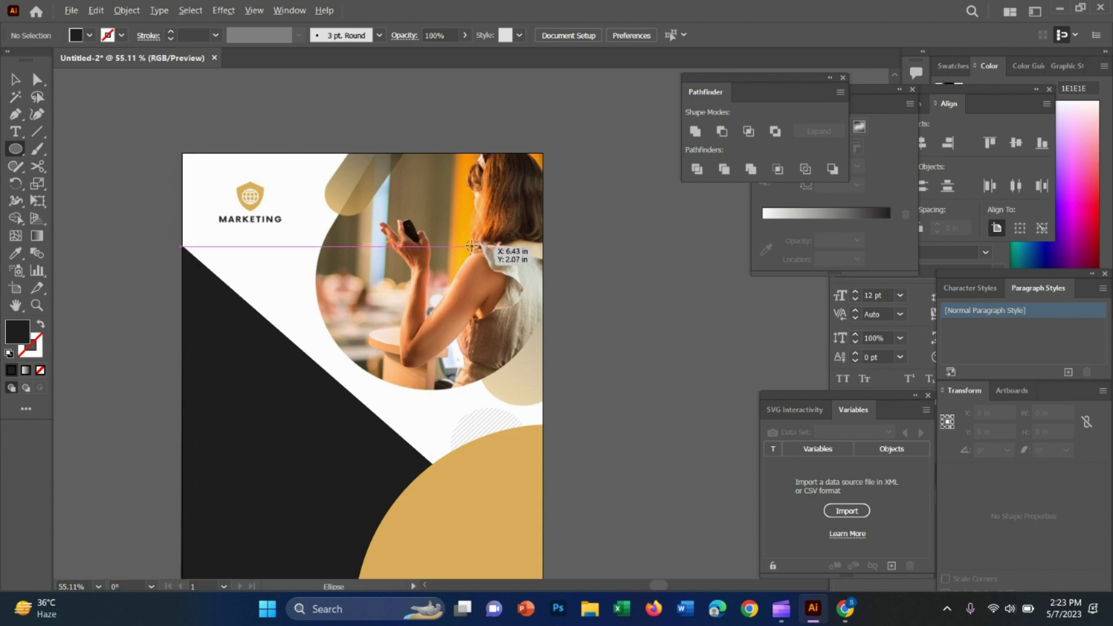
pyautogui.moveTo(470, 239); pyautogui.dragTo(631, 288)
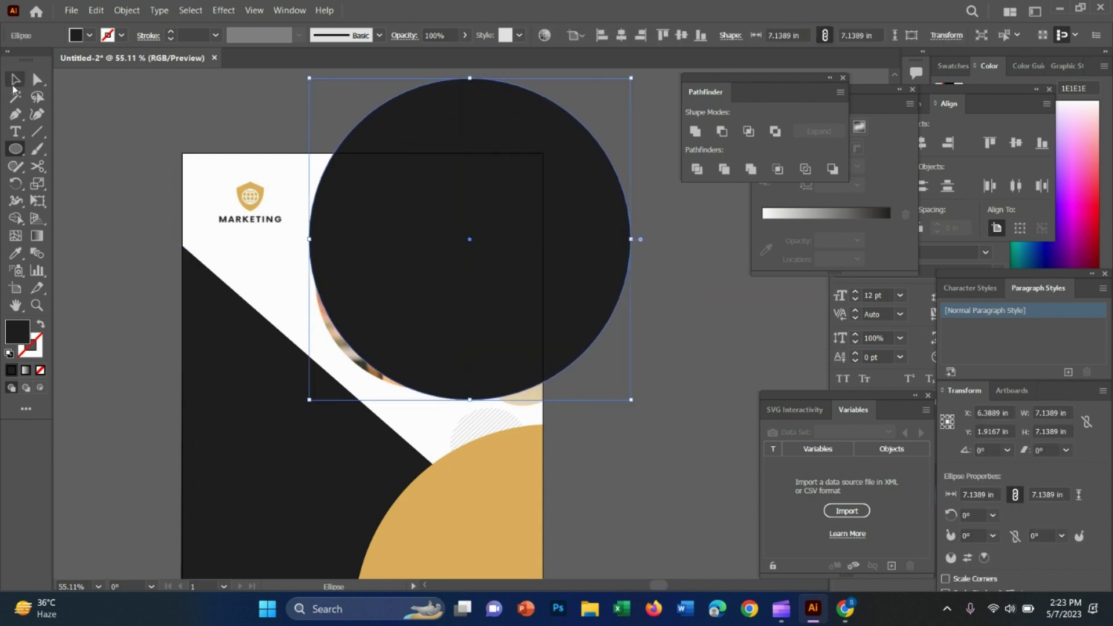
pyautogui.click(207, 123)
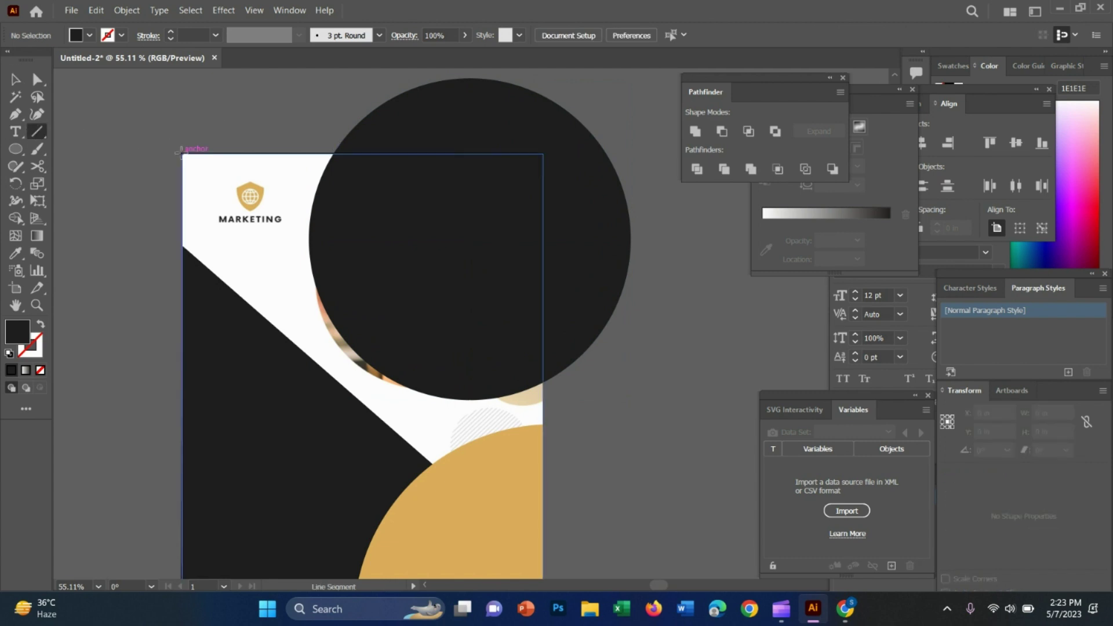
# Draw cutting lines along the flyer's top and right edges
pyautogui.moveTo(181, 153); pyautogui.dragTo(677, 154)
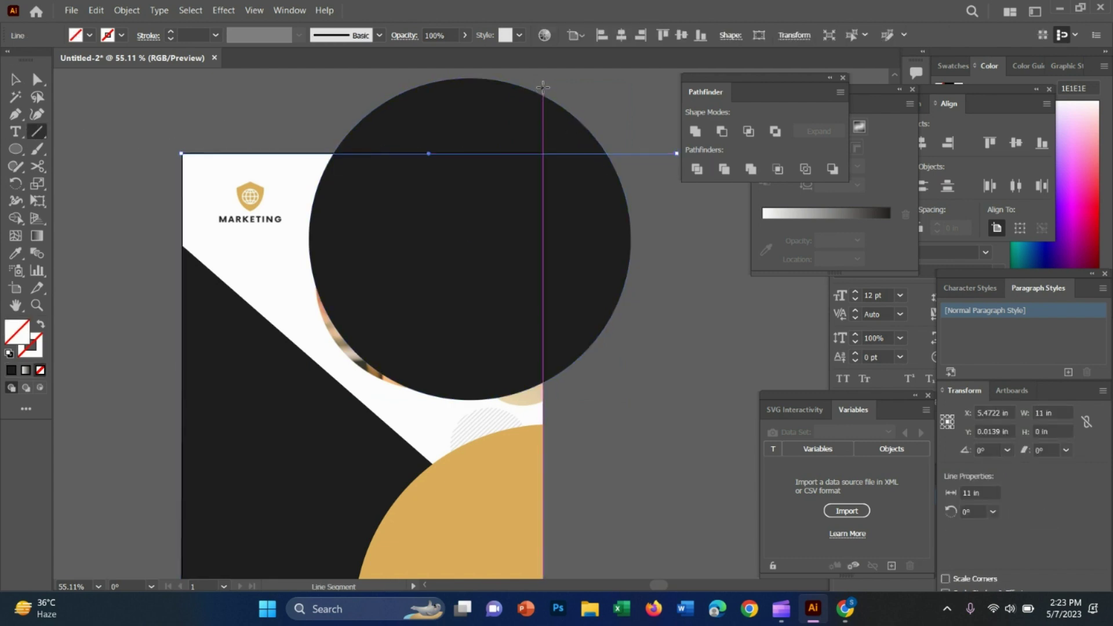
pyautogui.moveTo(544, 122); pyautogui.dragTo(540, 404)
pyautogui.press('v')
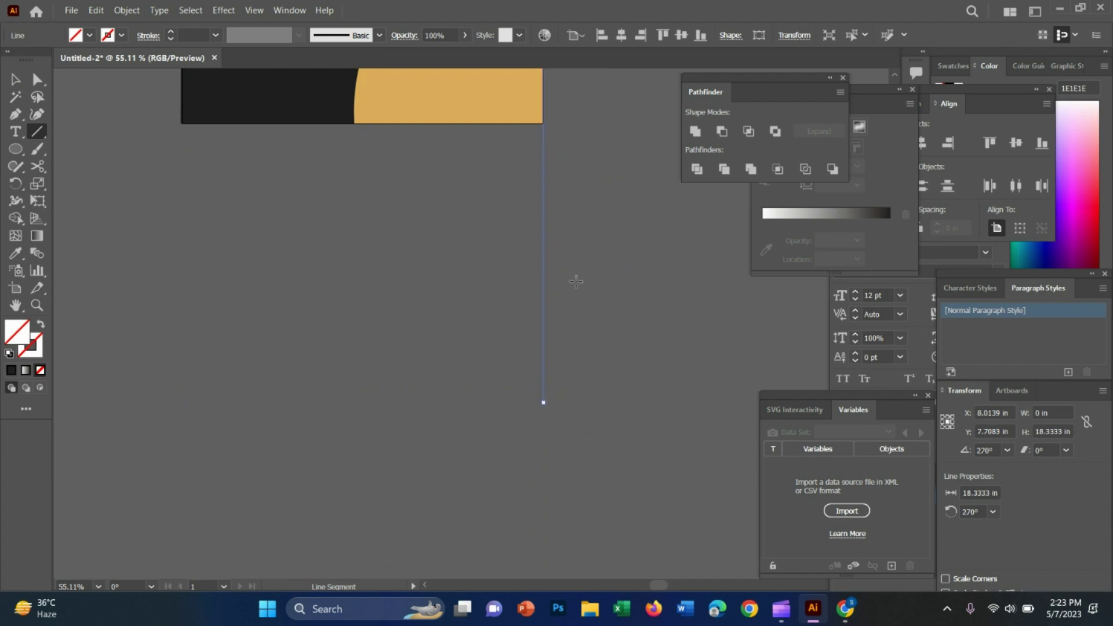
pyautogui.scroll(3, 571, 283)
pyautogui.scroll(4, 571, 283)
pyautogui.scroll(3, 571, 283)
pyautogui.scroll(3, 571, 283)
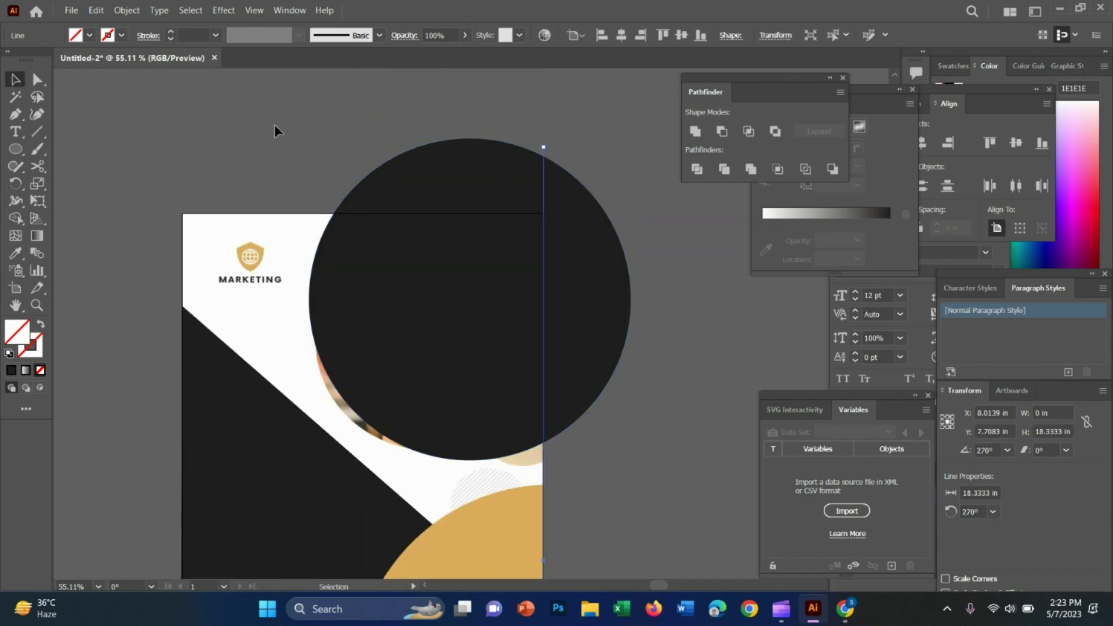
# Split the dark circle along the edge lines with Pathfinder Divide and ungroup the pieces
pyautogui.moveTo(278, 130); pyautogui.dragTo(567, 299)
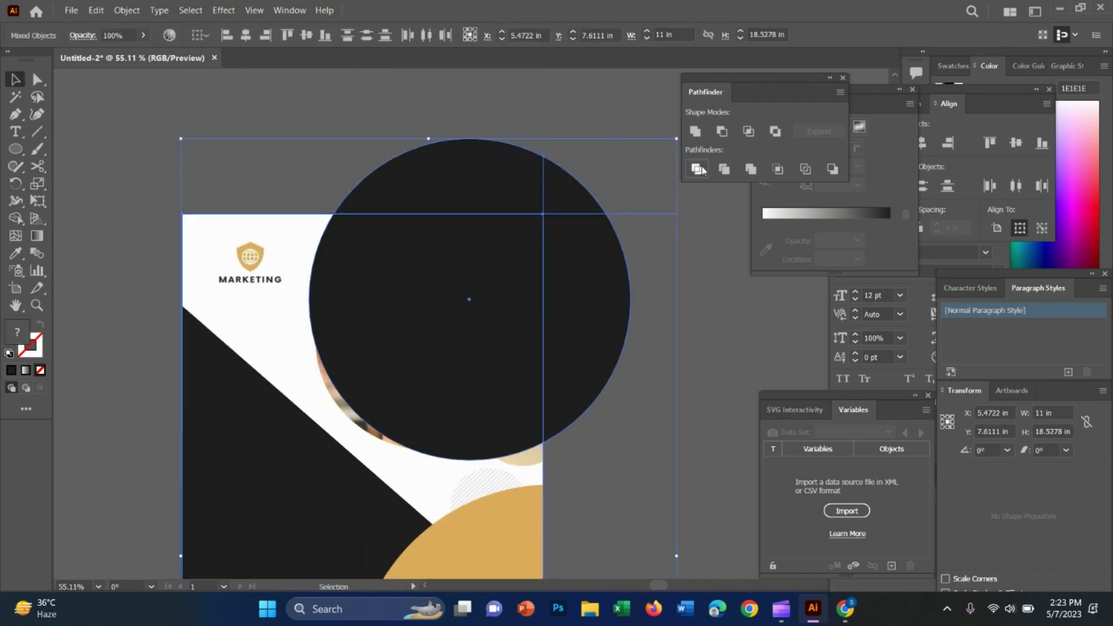
pyautogui.click(683, 316)
pyautogui.click(459, 256)
pyautogui.rightClick(459, 254)
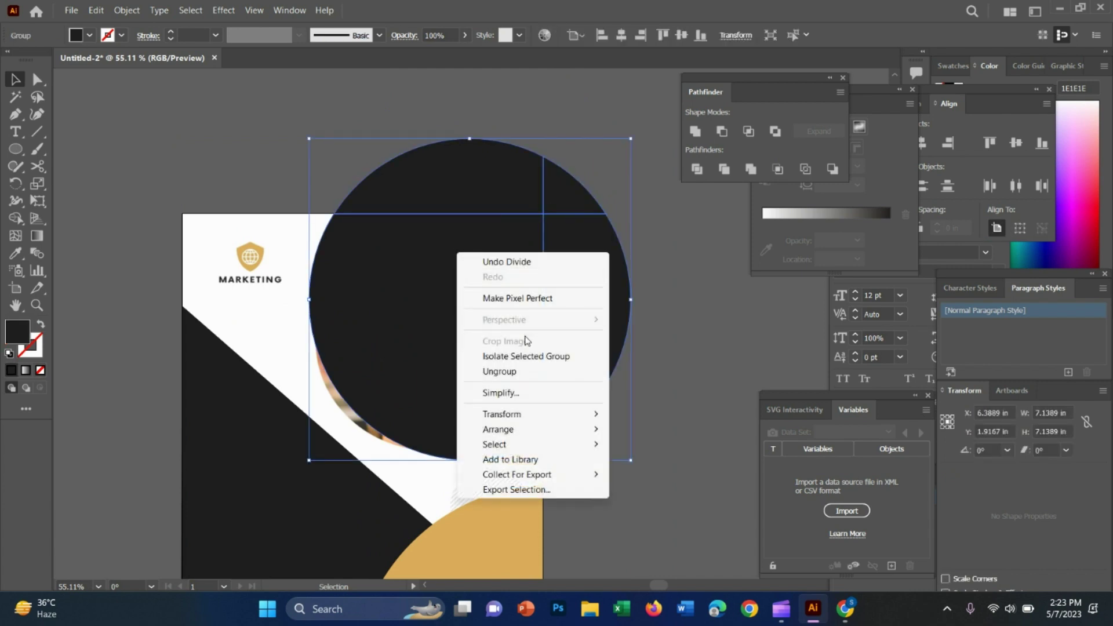
pyautogui.click(500, 372)
# Delete the circle pieces above and right of the flyer, leaving it trimmed flush
pyautogui.click(485, 167)
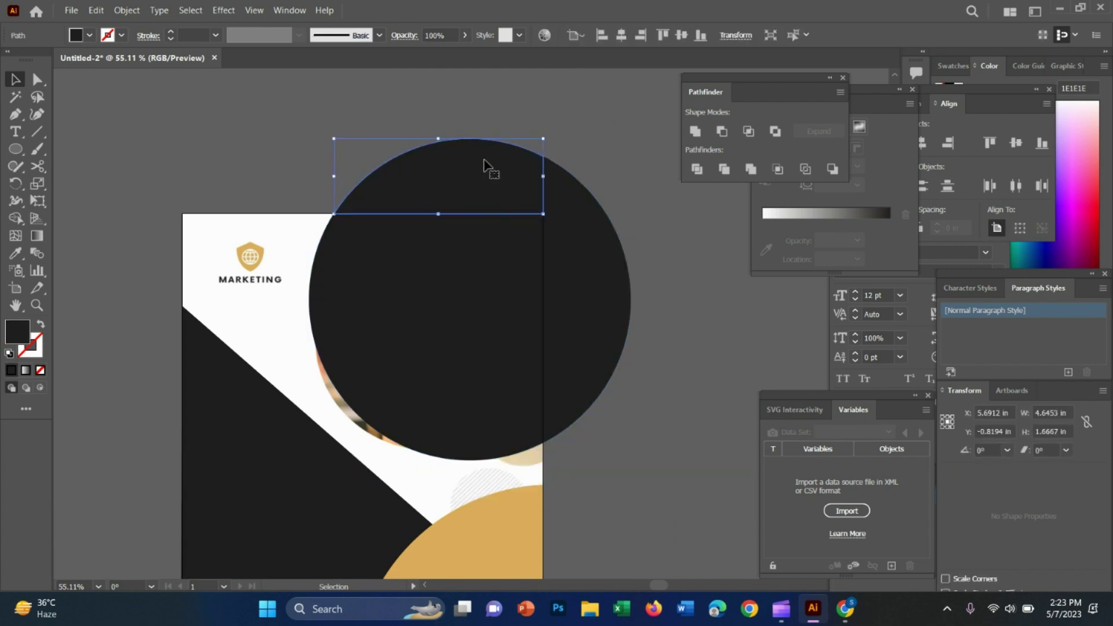
pyautogui.press('Delete')
pyautogui.click(603, 287)
pyautogui.press('Delete')
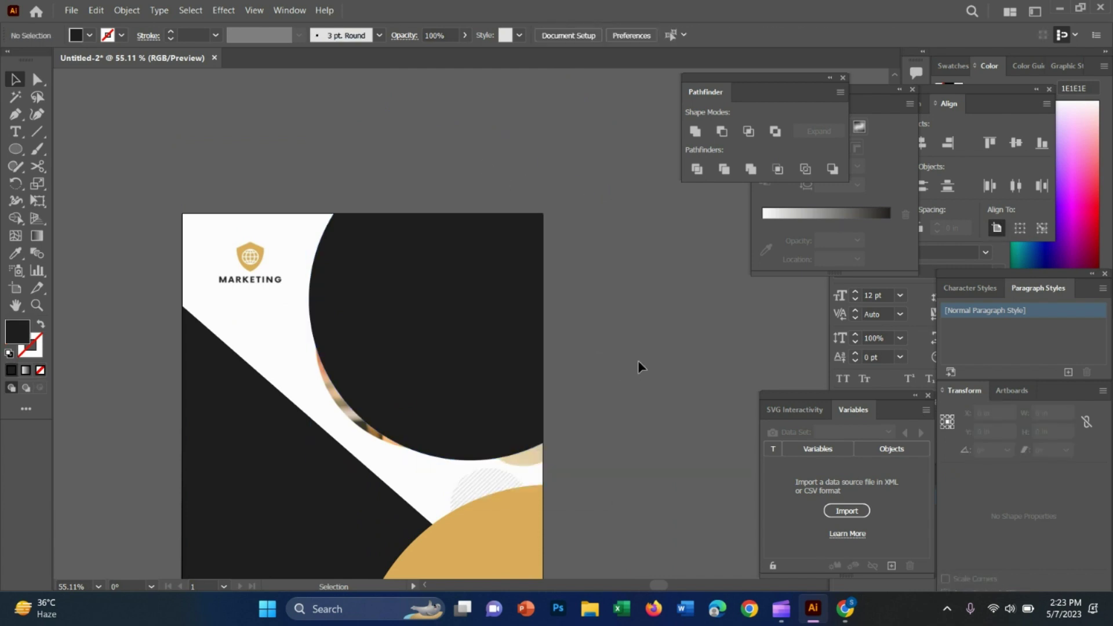
pyautogui.scroll(-1, 516, 423)
pyautogui.click(439, 302)
pyautogui.click(580, 294)
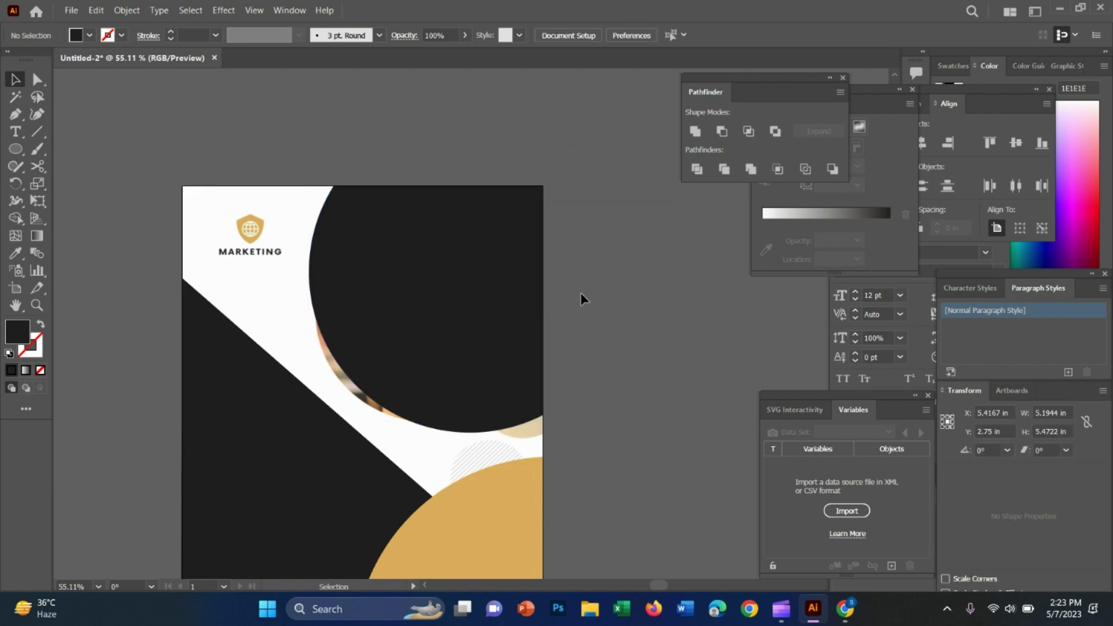
# Scale the trimmed dark circle up so it extends past the flyer's top-right corner
pyautogui.click(433, 335)
pyautogui.press('a')
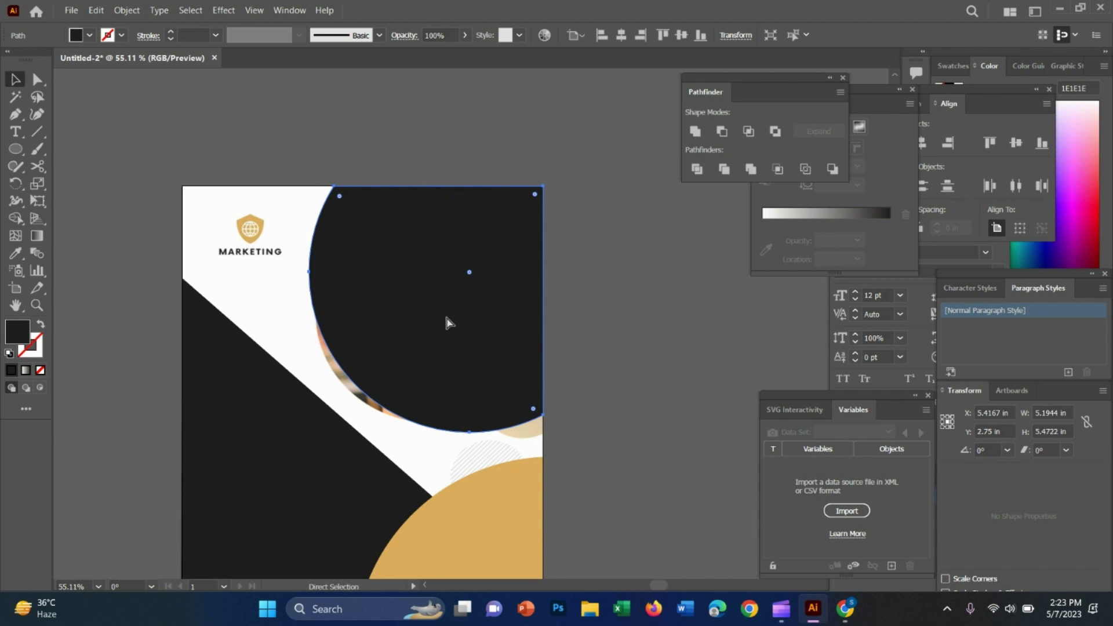
pyautogui.press('v')
pyautogui.moveTo(544, 433); pyautogui.dragTo(539, 419)
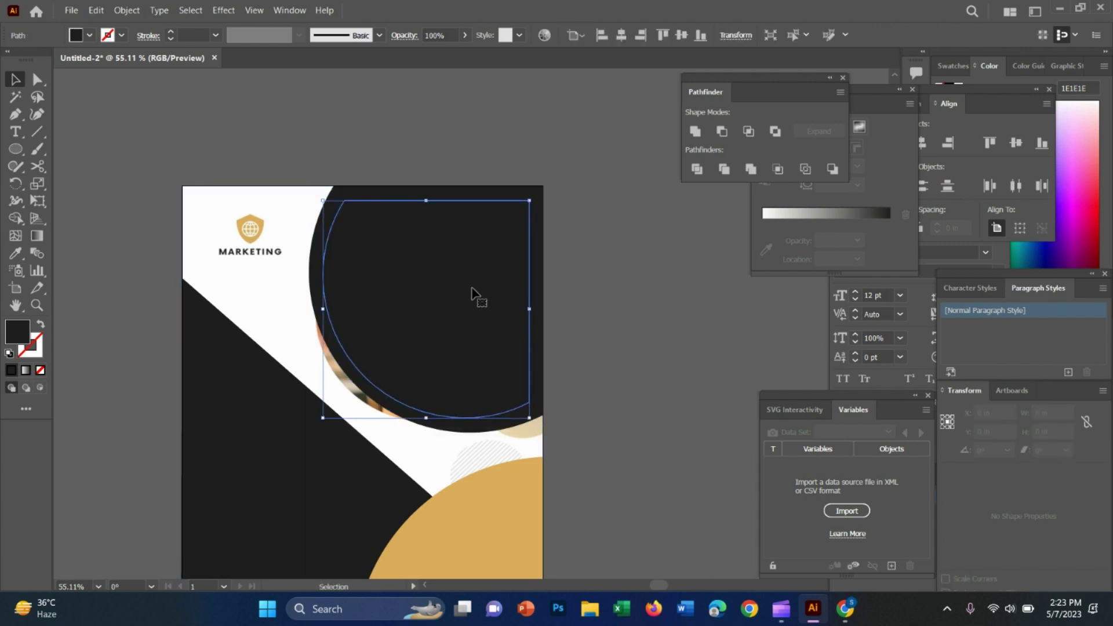
pyautogui.scroll(1, 651, 297)
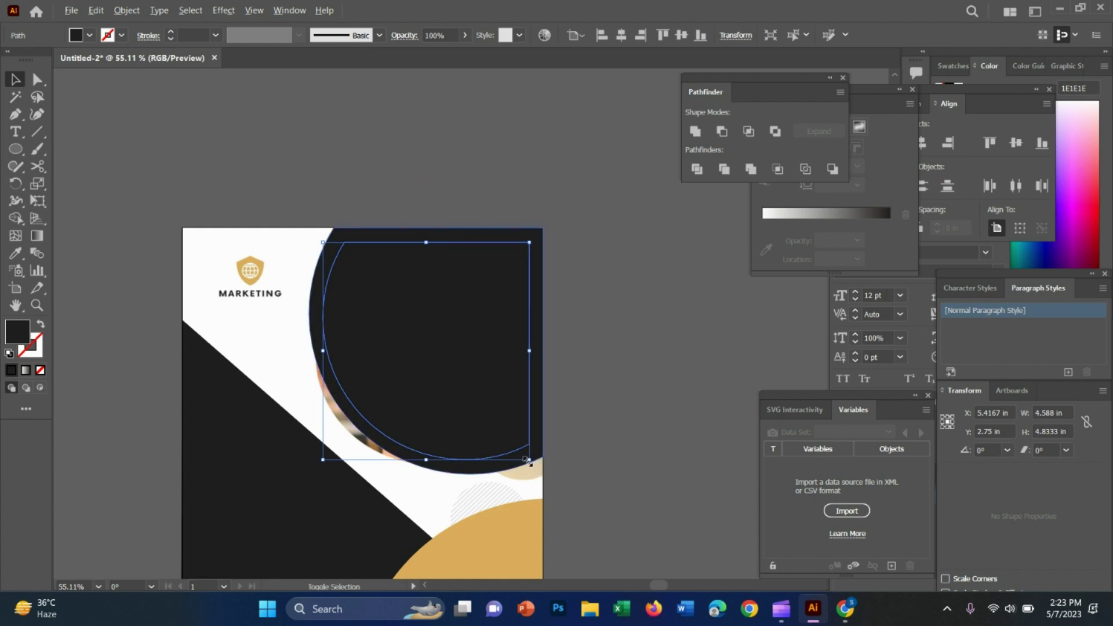
pyautogui.moveTo(527, 461); pyautogui.dragTo(546, 480)
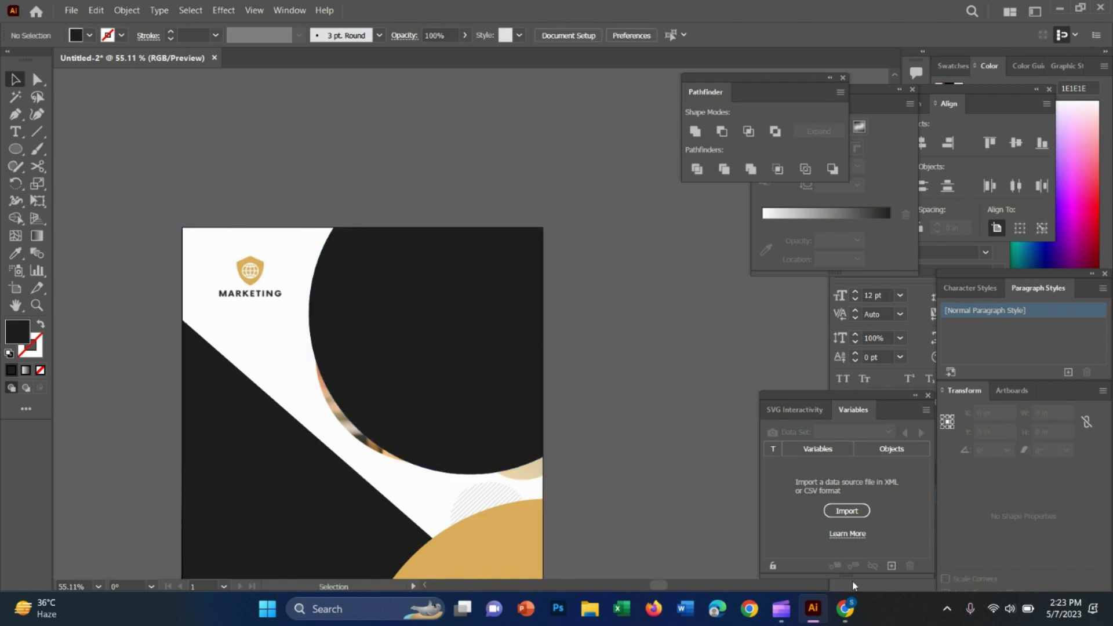
pyautogui.hotkey('alt', 'Tab')
# Search Google for 'picture' in a new browser tab
pyautogui.click(369, 12)
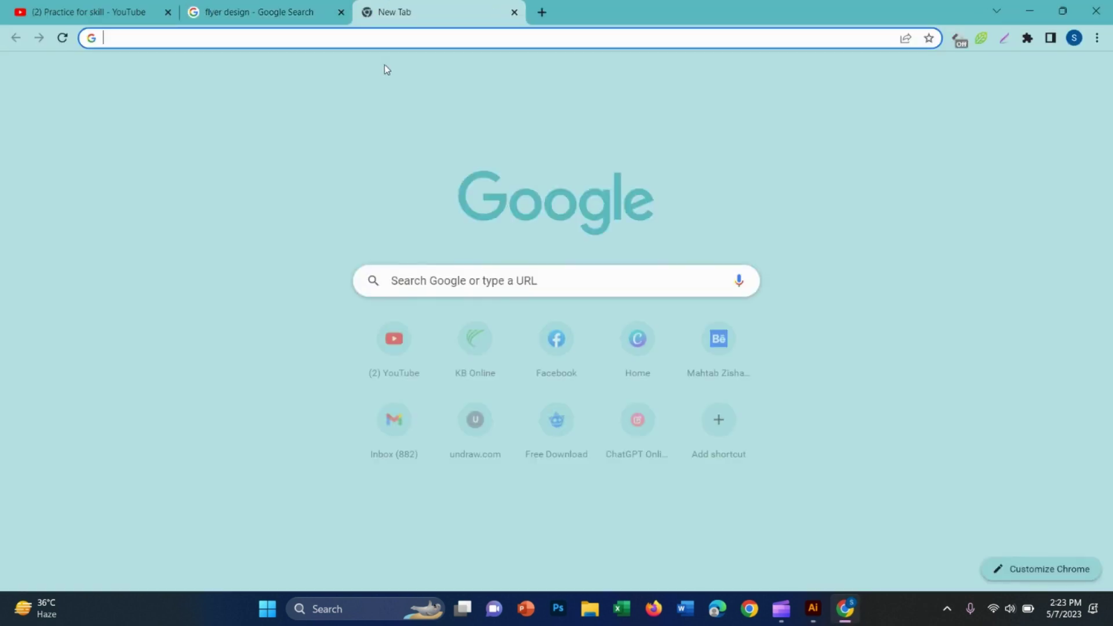
pyautogui.write('pui')
pyautogui.press('BackSpace')
pyautogui.press('BackSpace')
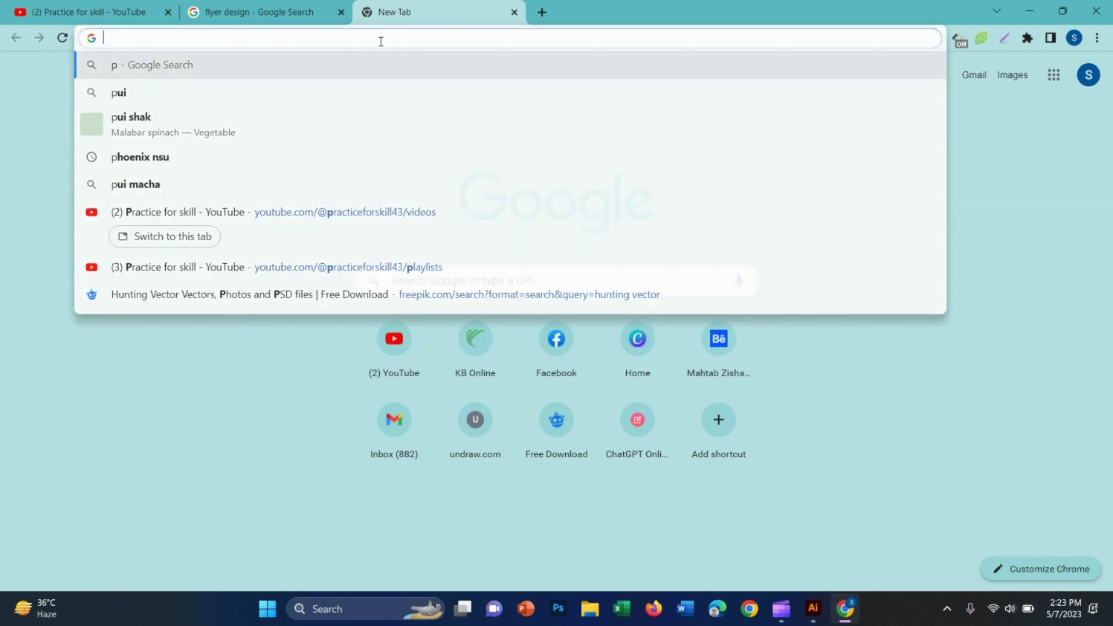
pyautogui.write('icture')
pyautogui.press('Return')
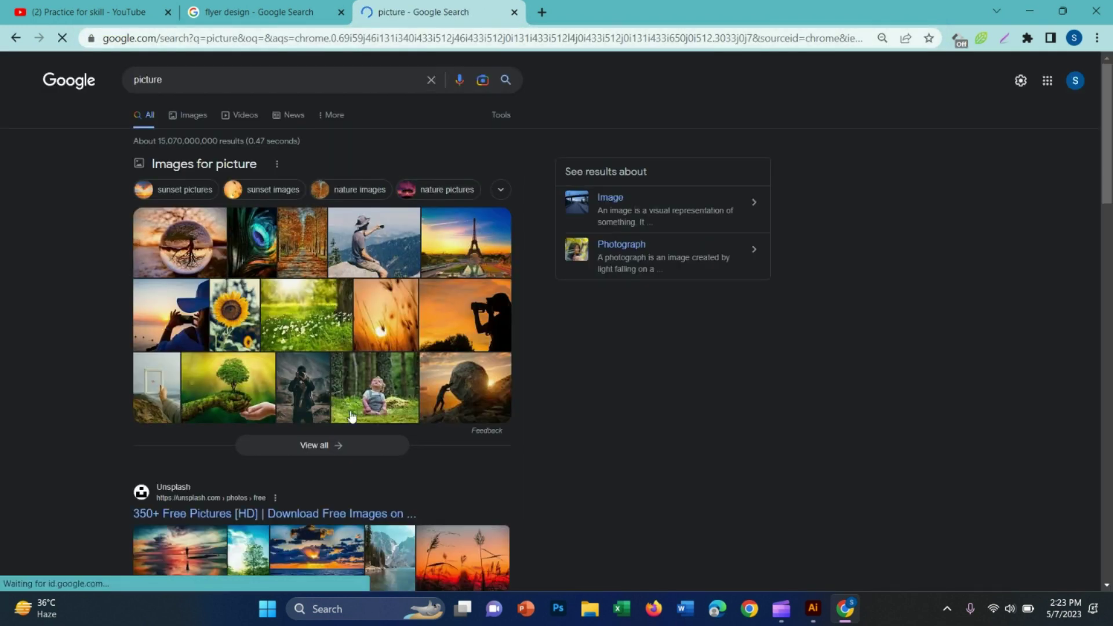
# Preview the baby-in-grass photo, then move the office photo onto the flyer
pyautogui.click(375, 387)
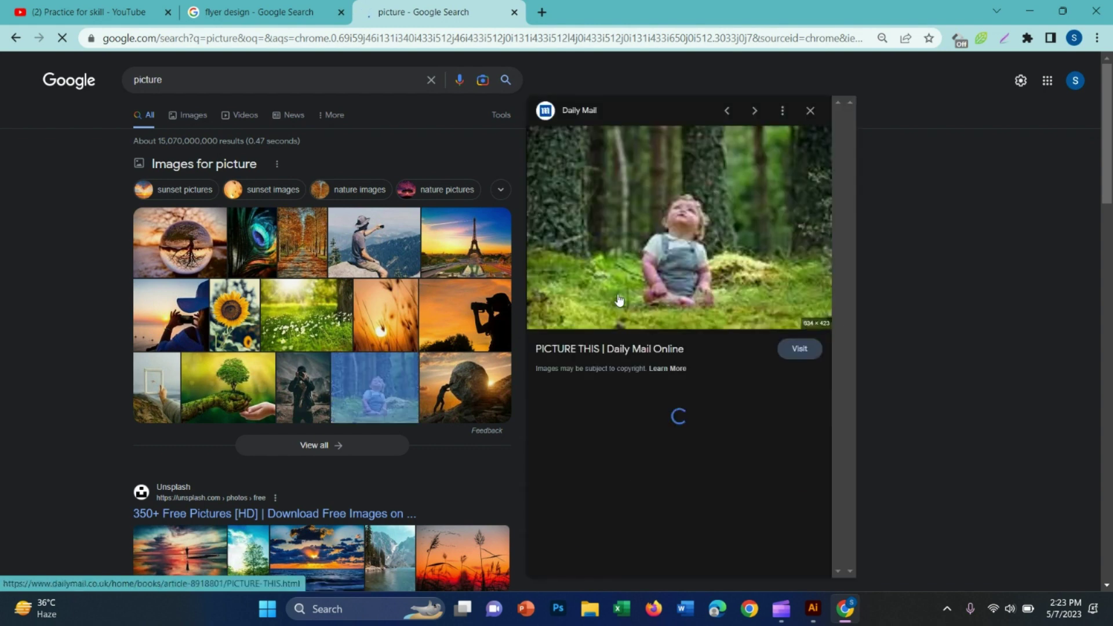
pyautogui.click(813, 608)
pyautogui.moveTo(273, 312); pyautogui.dragTo(154, 266)
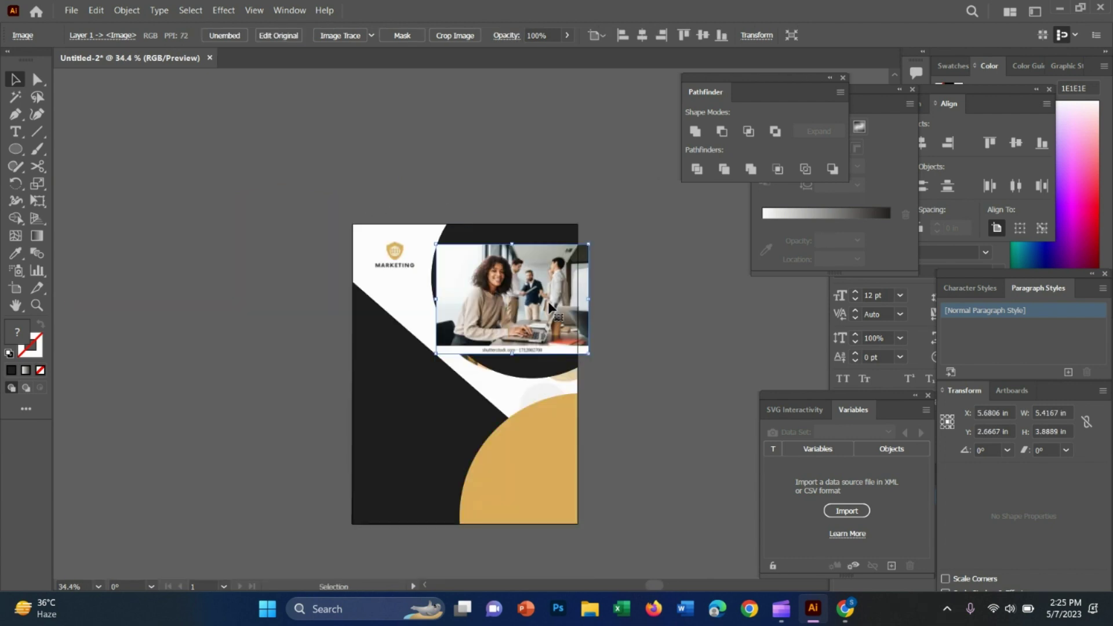
# Enlarge the office photo, bring the dark circle in front, and fit the photo behind it
pyautogui.moveTo(544, 317); pyautogui.dragTo(540, 321)
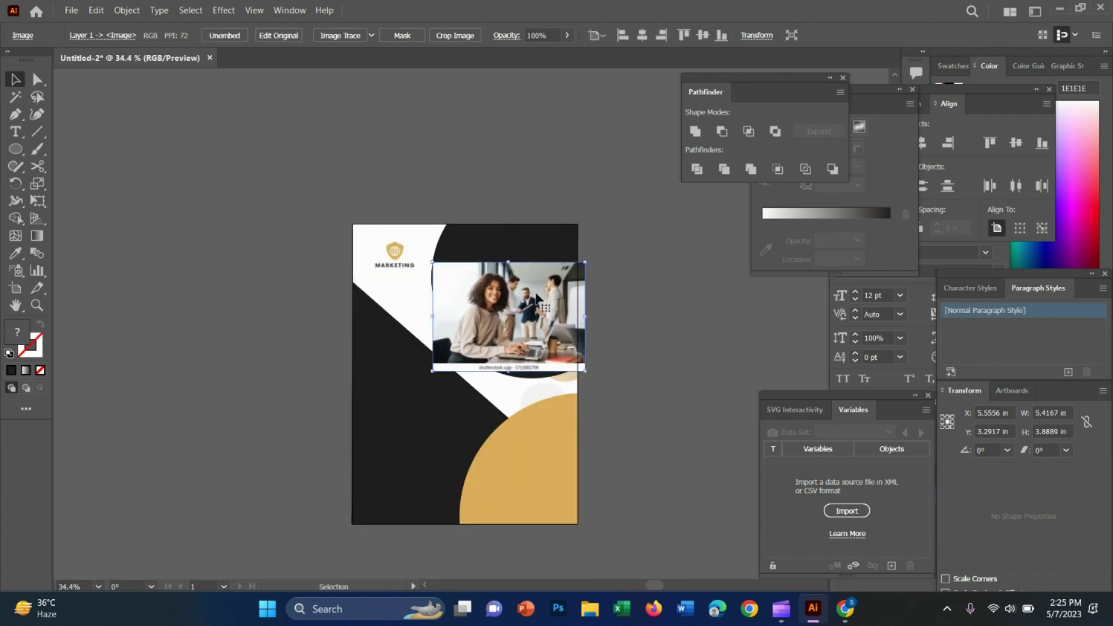
pyautogui.moveTo(582, 362); pyautogui.dragTo(636, 414)
pyautogui.moveTo(590, 374); pyautogui.dragTo(691, 451)
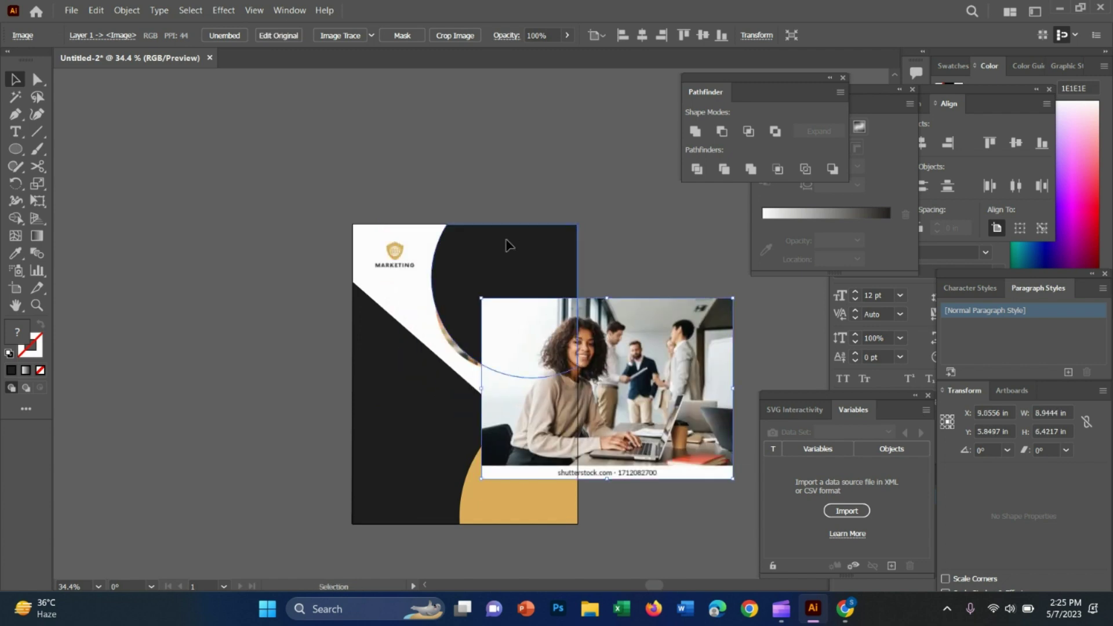
pyautogui.rightClick(507, 242)
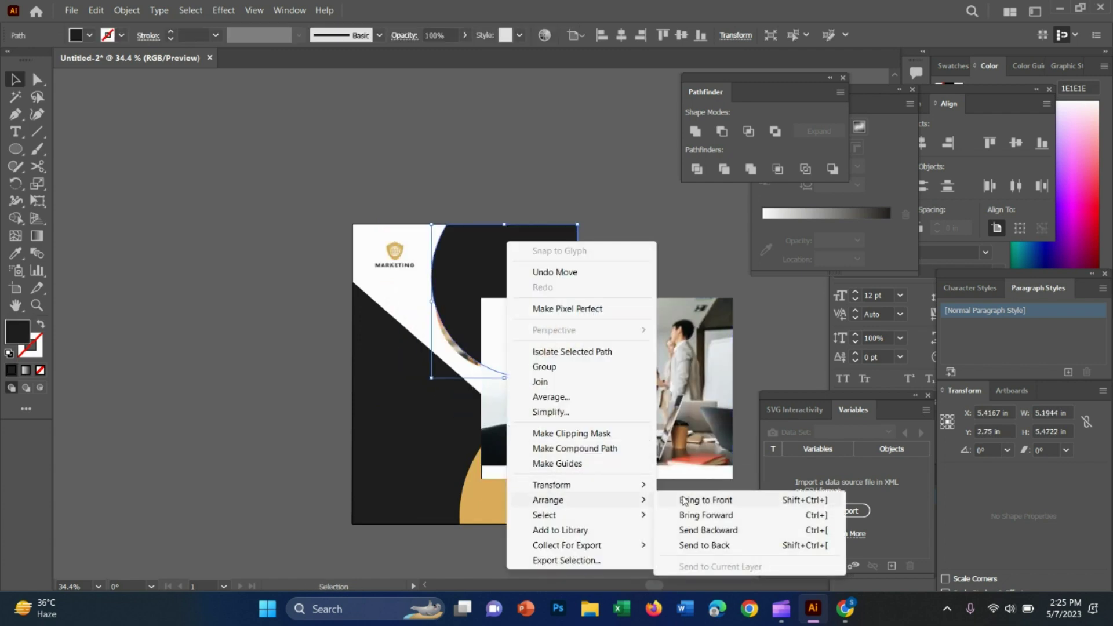
pyautogui.click(682, 500)
pyautogui.moveTo(677, 419); pyautogui.dragTo(640, 330)
pyautogui.moveTo(697, 394); pyautogui.dragTo(690, 389)
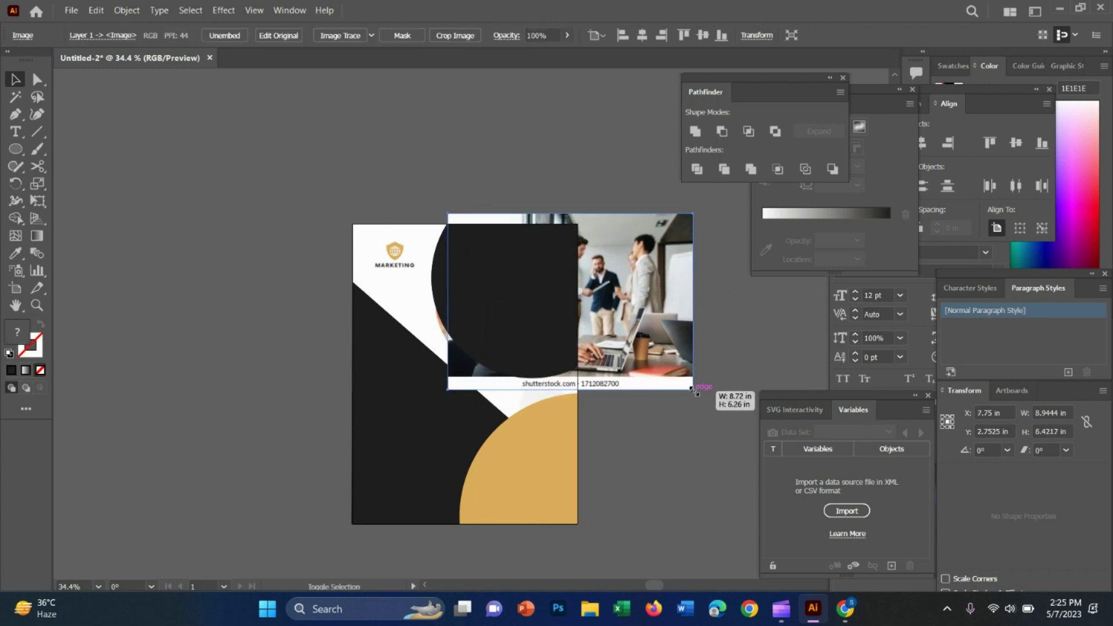
pyautogui.moveTo(658, 348); pyautogui.dragTo(650, 351)
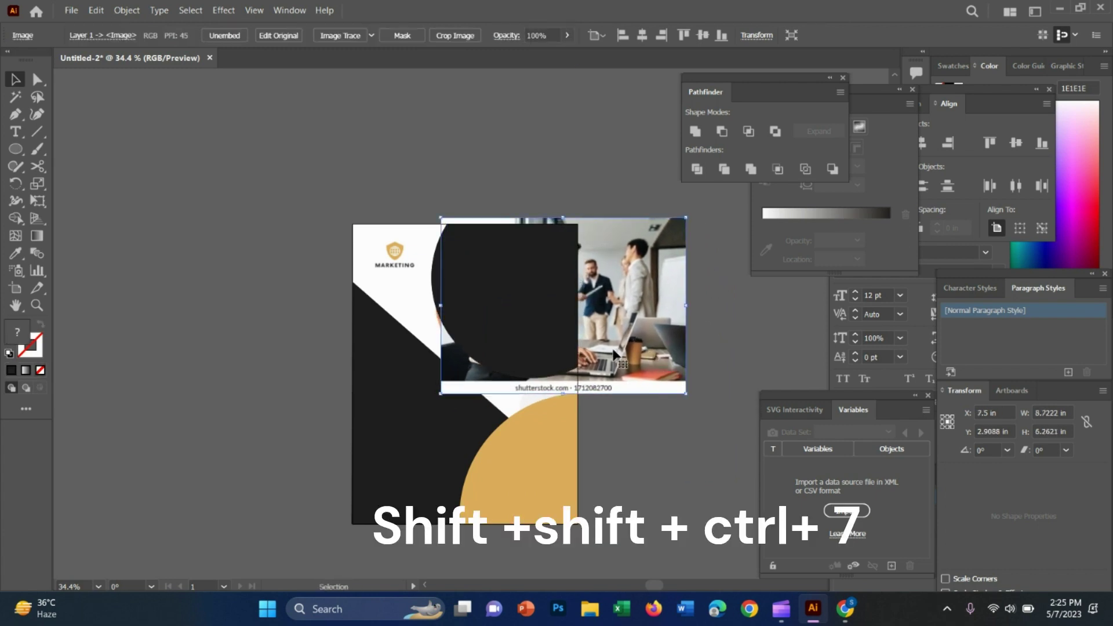
# Select the dark circle and the photo together and clip them with Ctrl+7
pyautogui.click(584, 170)
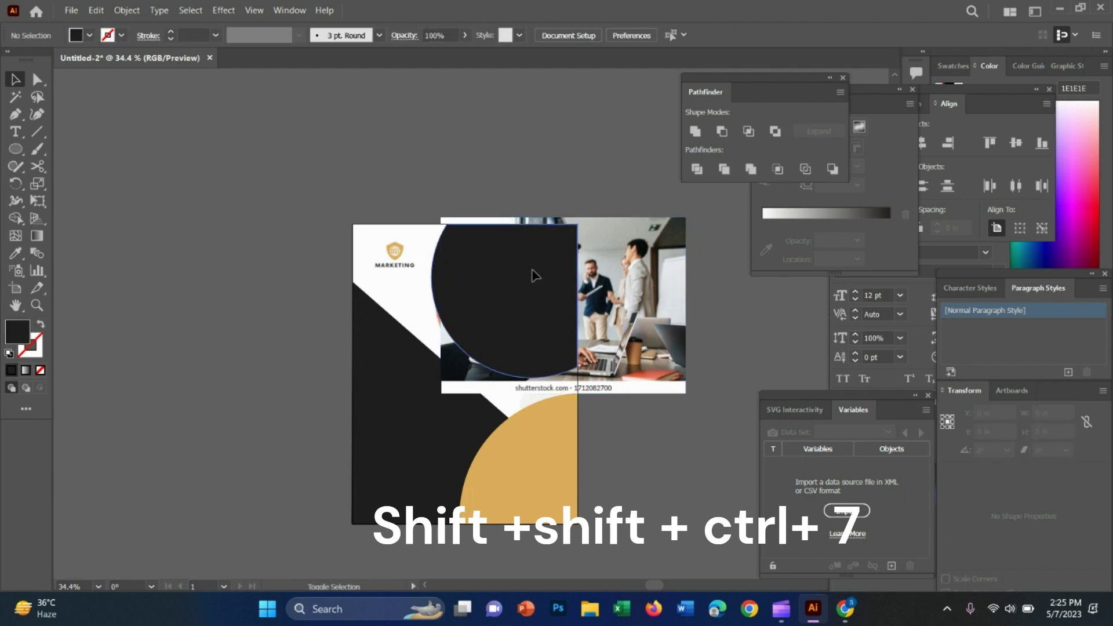
pyautogui.click(535, 276)
pyautogui.keyDown('shift'); pyautogui.click(630, 278); pyautogui.keyUp('shift')
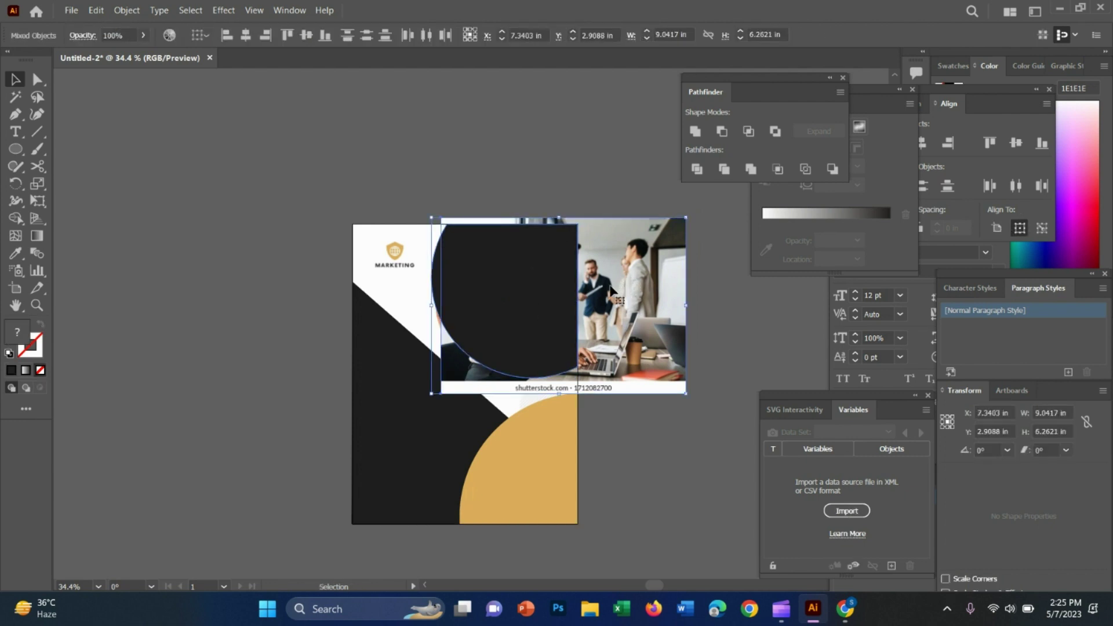
pyautogui.hotkey('ctrl', '7')
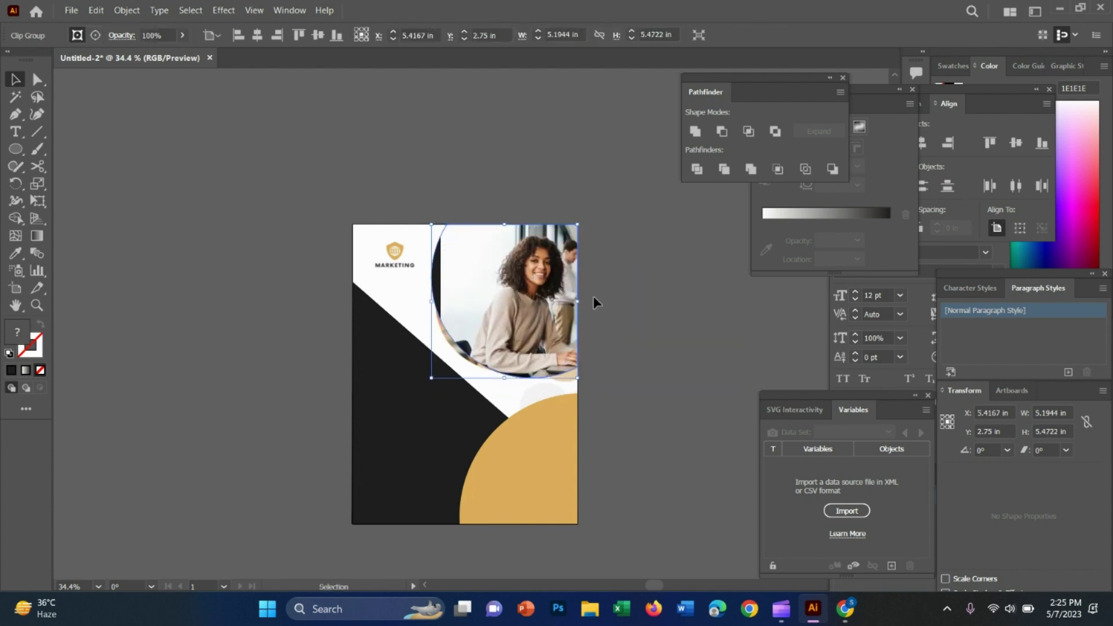
# Undo the mask, reposition the photo behind the circle, and reselect both
pyautogui.hotkey('ctrl', 'z')
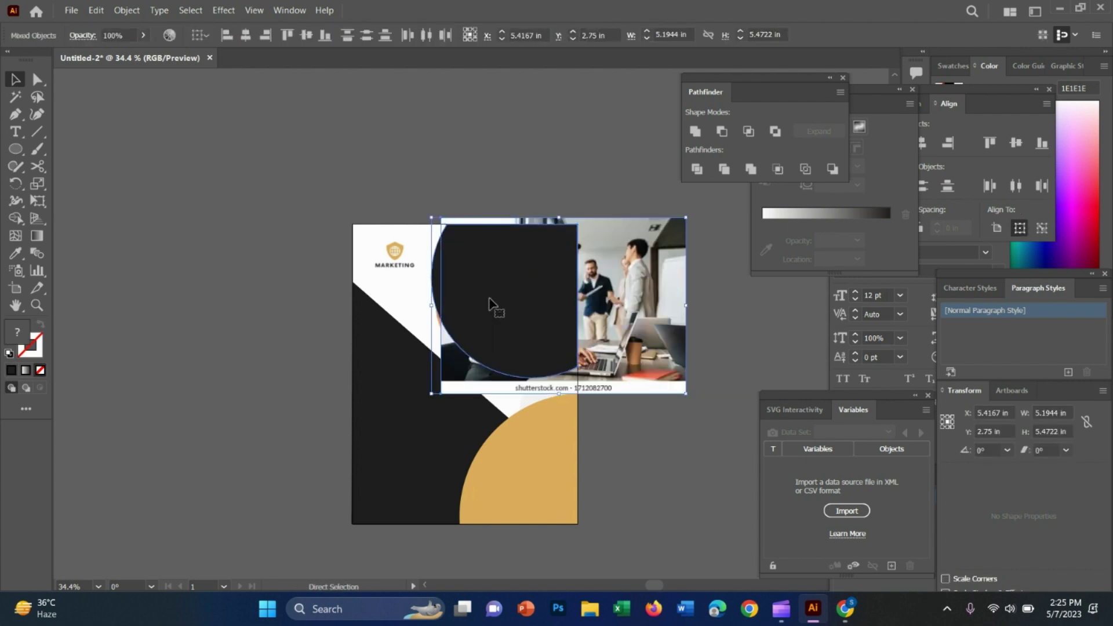
pyautogui.moveTo(653, 288)
pyautogui.mouseDown()
pyautogui.moveTo(673, 303)
pyautogui.moveTo(600, 308)
pyautogui.mouseUp()
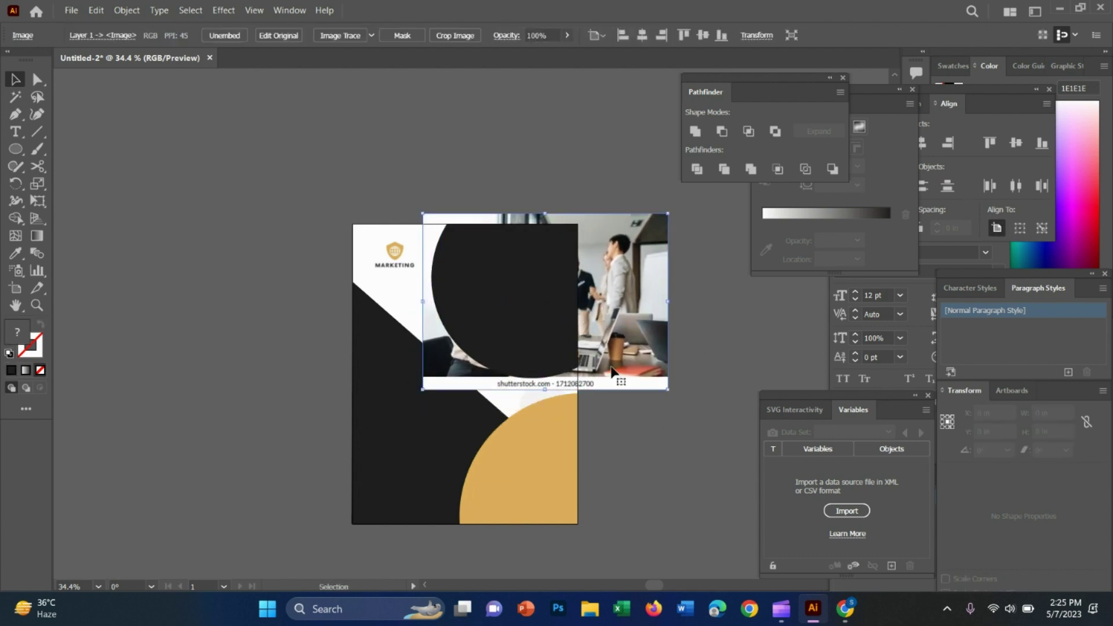
pyautogui.keyDown('shift'); pyautogui.click(541, 318); pyautogui.keyUp('shift')
pyautogui.keyDown('shift'); pyautogui.click(639, 313); pyautogui.keyUp('shift')
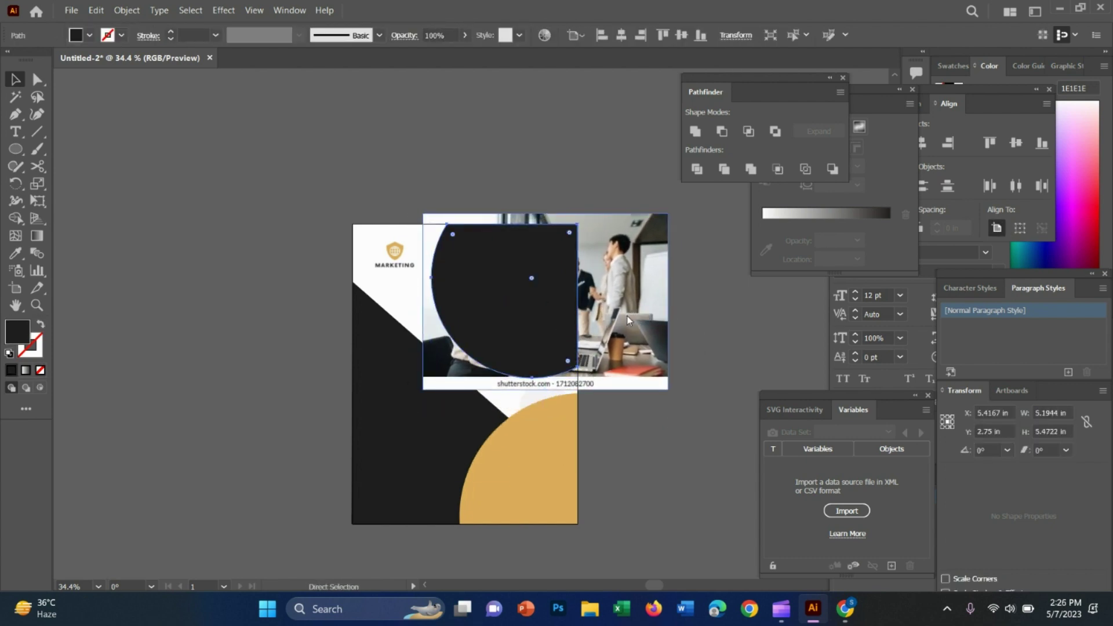
pyautogui.hotkey('ctrl', '7')
pyautogui.click(698, 321)
pyautogui.click(672, 386)
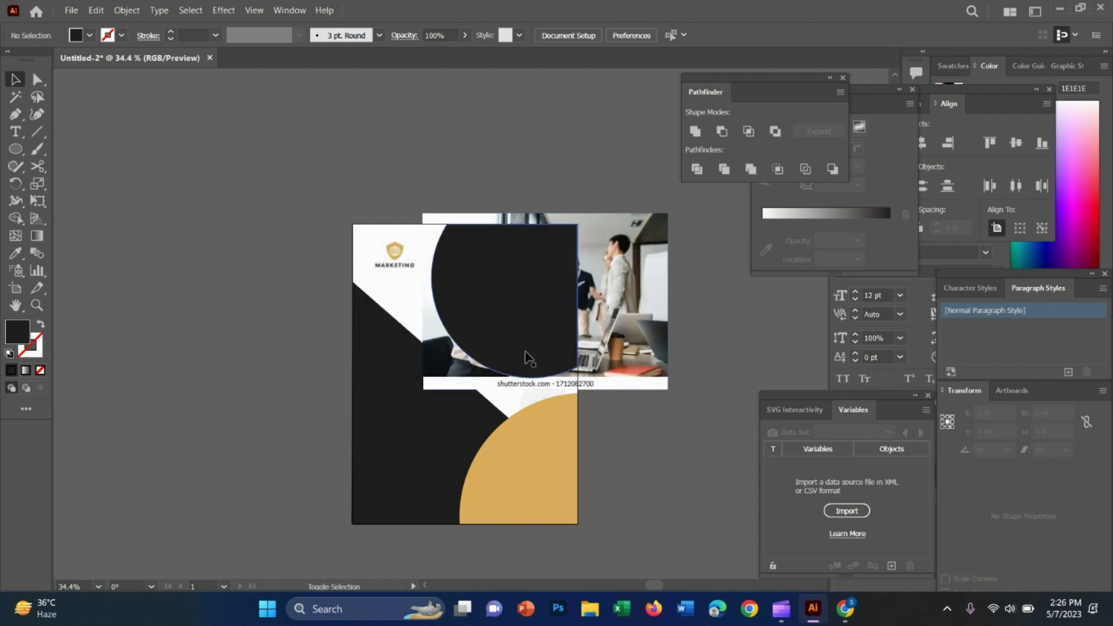
pyautogui.click(529, 358)
pyautogui.keyDown('shift'); pyautogui.click(623, 328); pyautogui.keyUp('shift')
# Clip the photo into the circle with Ctrl+7, then select all the flyer artwork
pyautogui.hotkey('ctrl', '7')
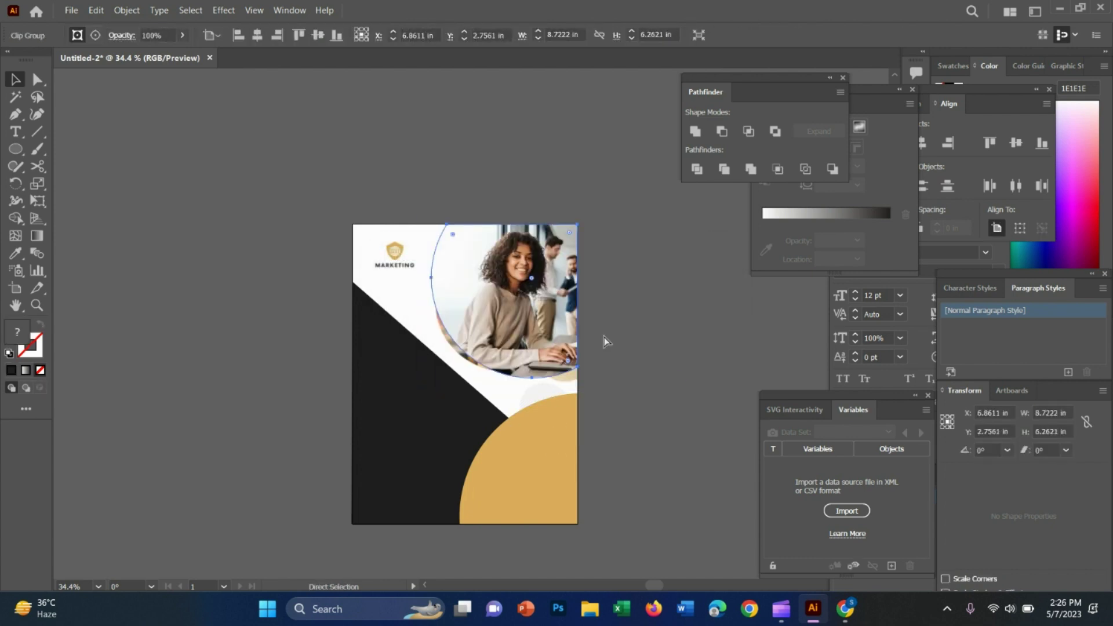
pyautogui.click(647, 331)
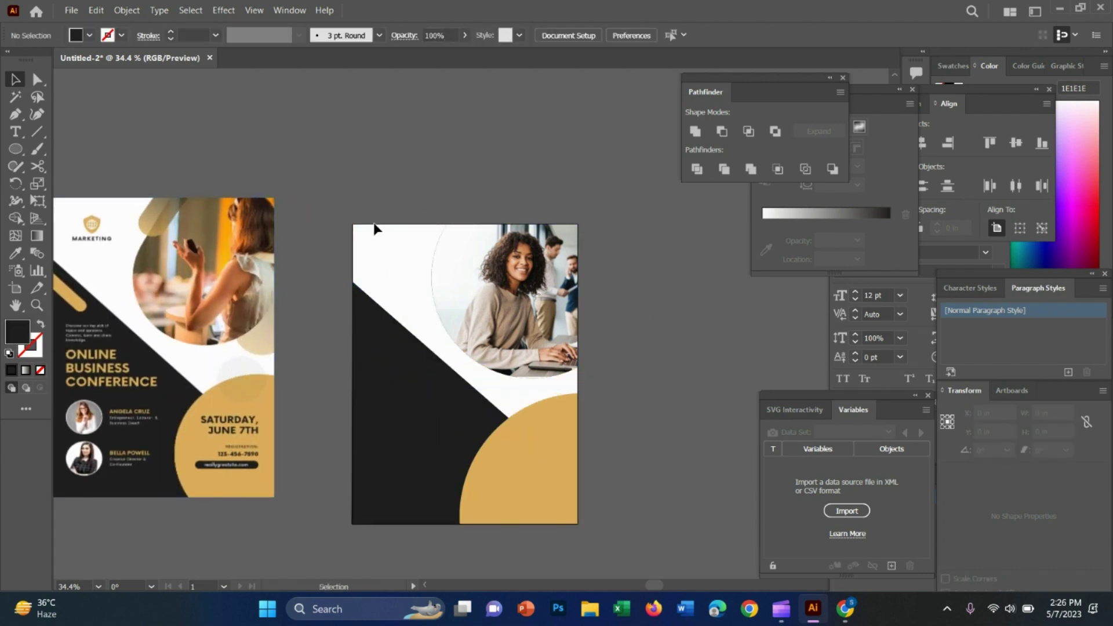
pyautogui.hotkey('ctrl', 'a')
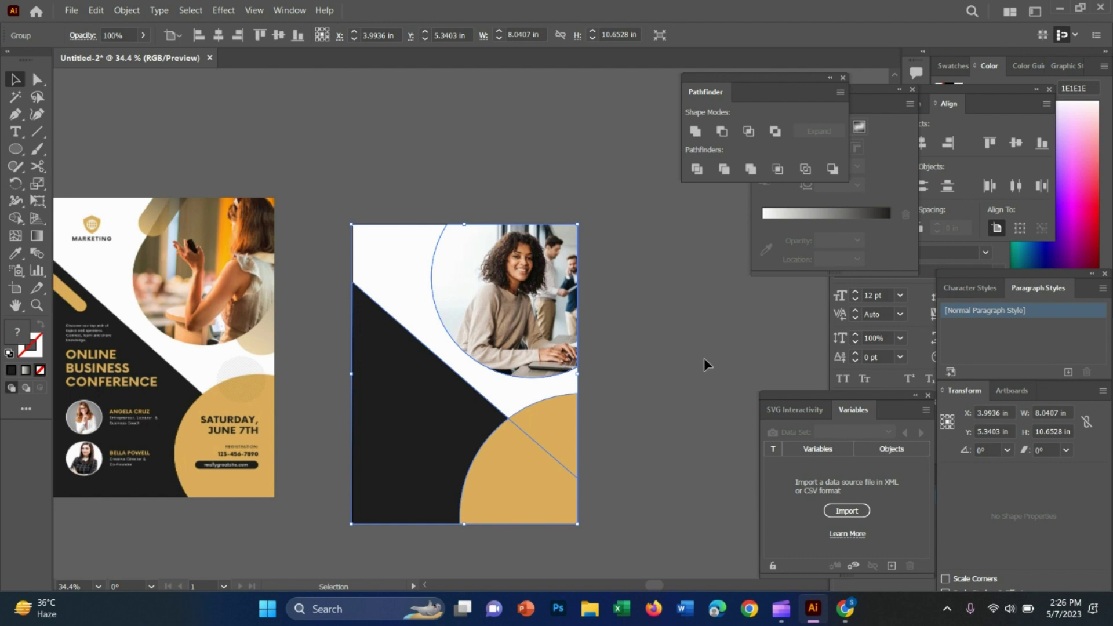
# Move the artwork group aside and draw a page-sized rectangle filled white
pyautogui.moveTo(532, 330); pyautogui.dragTo(724, 360)
pyautogui.scroll(-3, 209, 334)
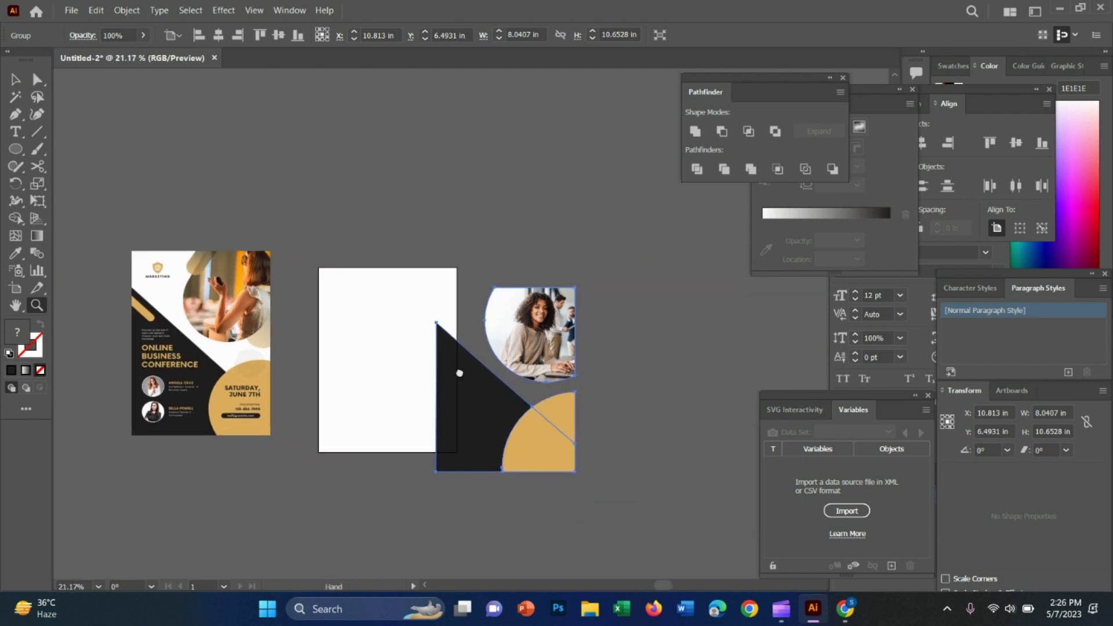
pyautogui.moveTo(532, 341); pyautogui.dragTo(594, 344)
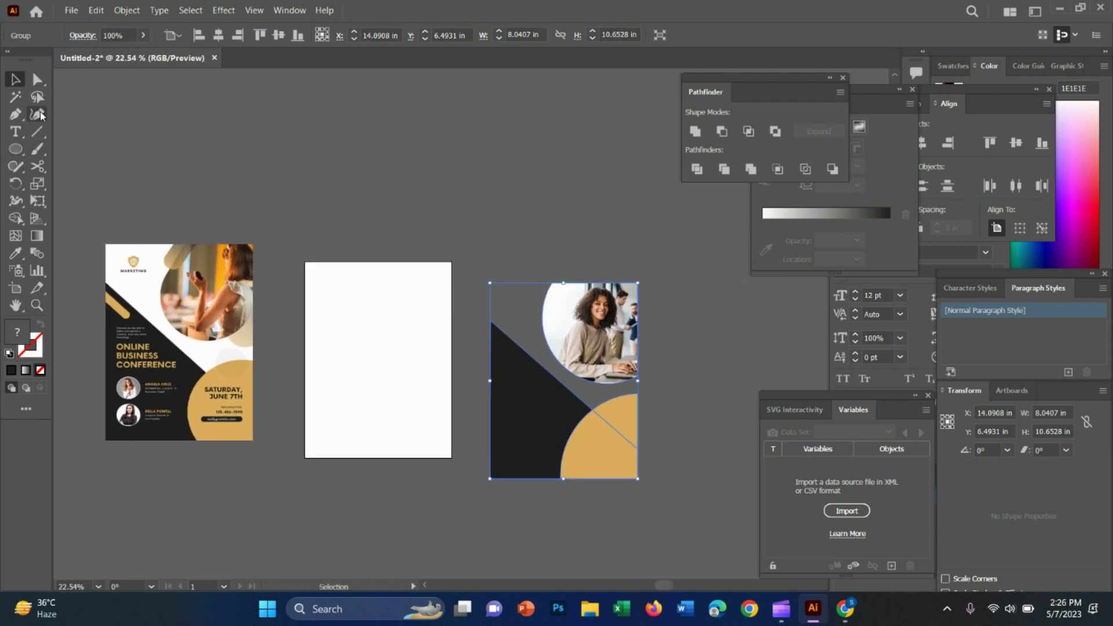
pyautogui.moveTo(15, 149); pyautogui.dragTo(70, 148)
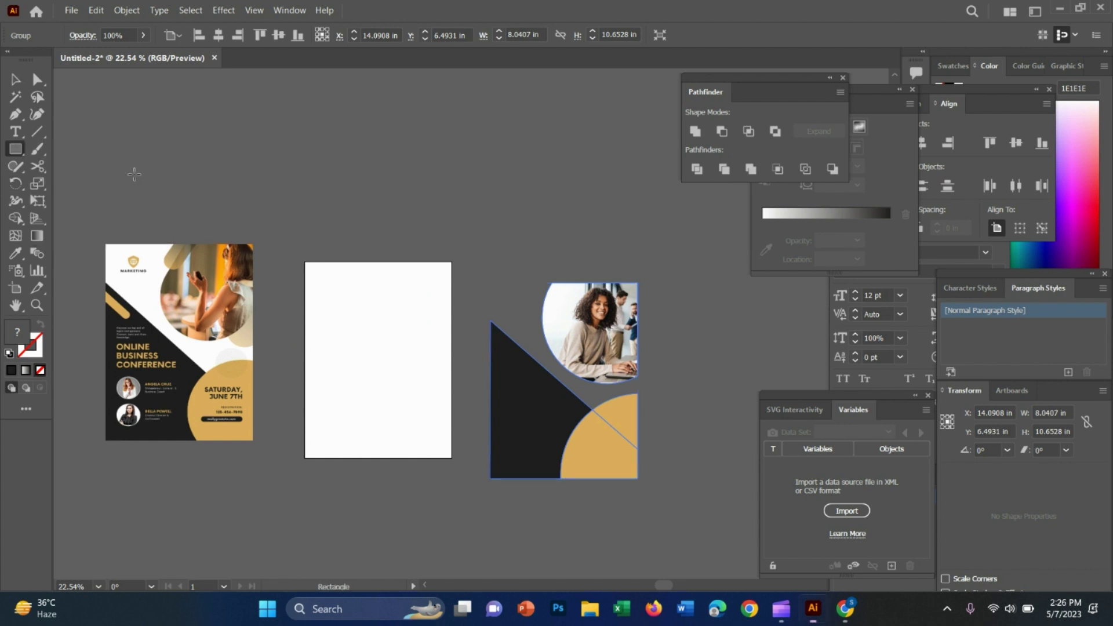
pyautogui.moveTo(304, 261); pyautogui.dragTo(451, 461)
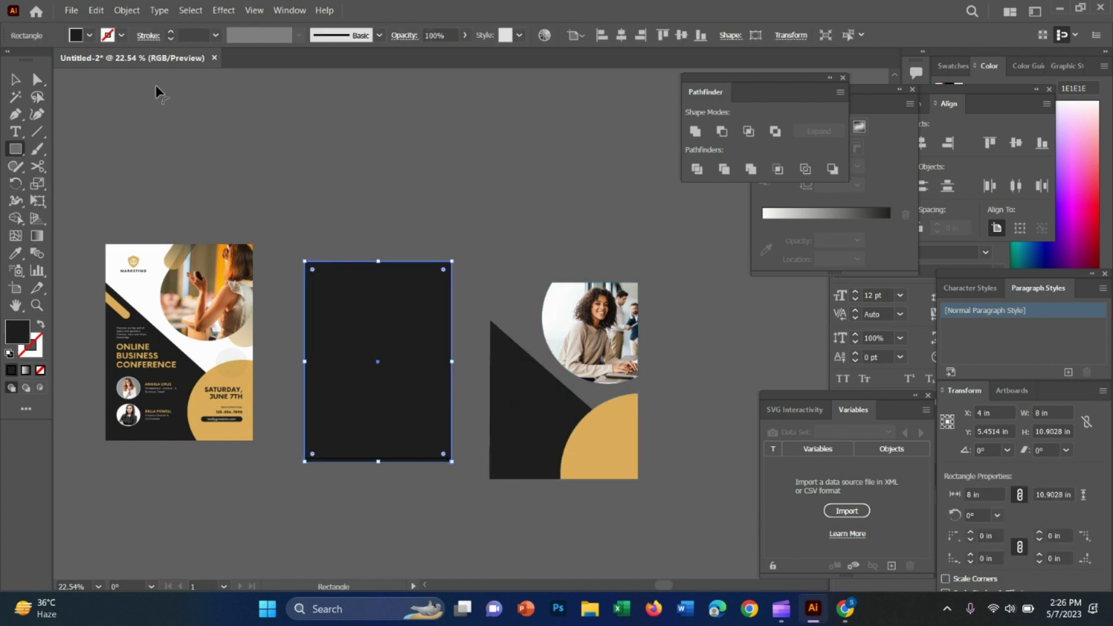
pyautogui.click(90, 35)
pyautogui.click(29, 61)
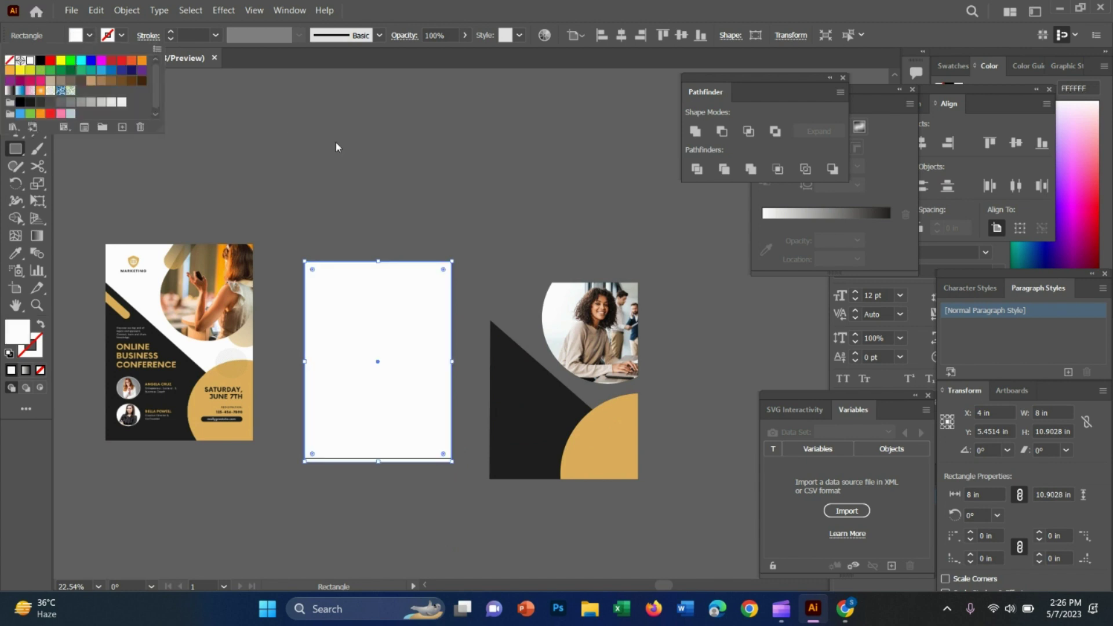
# Move the artwork group back onto the page, in front of the white rectangle
pyautogui.hotkey('ctrl', 'shift', 'a')
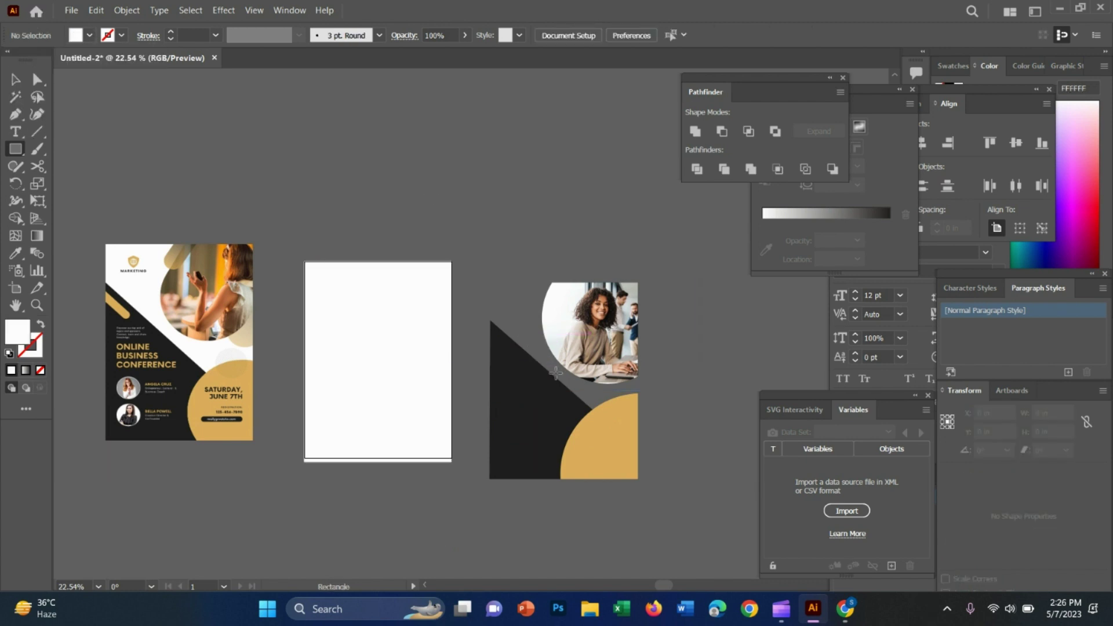
pyautogui.press('v')
pyautogui.moveTo(518, 410)
pyautogui.mouseDown()
pyautogui.moveTo(480, 389)
pyautogui.moveTo(392, 395)
pyautogui.mouseUp()
pyautogui.rightClick(490, 385)
pyautogui.moveTo(545, 321)
pyautogui.click(667, 317)
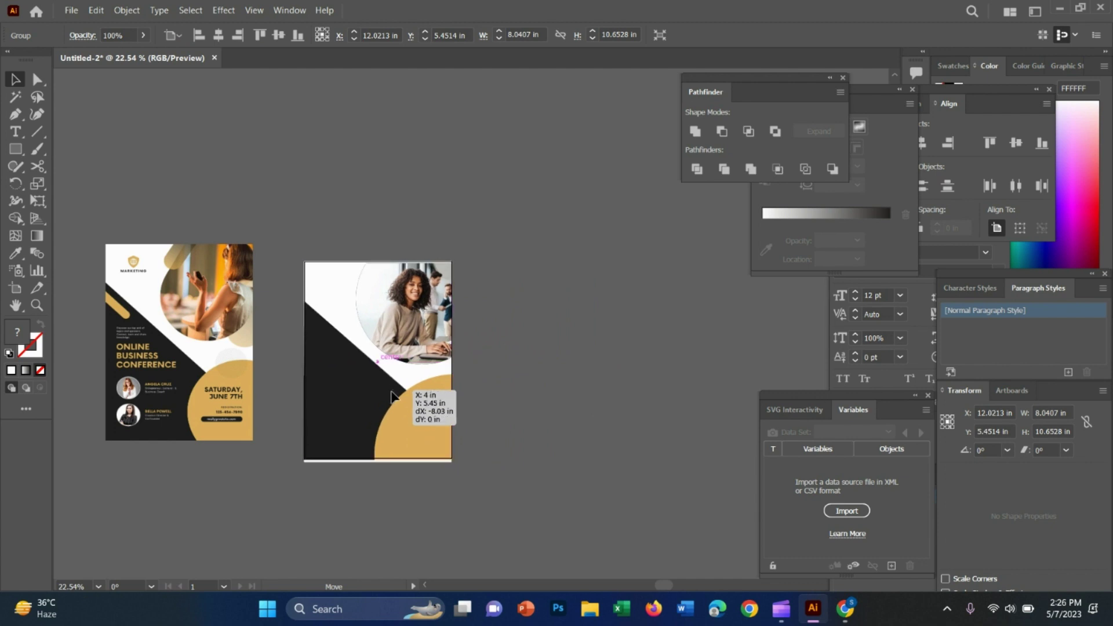
pyautogui.moveTo(392, 394); pyautogui.dragTo(394, 395)
# Unlock the bottom background rectangle and raise its bottom edge to the artboard edge
pyautogui.click(438, 485)
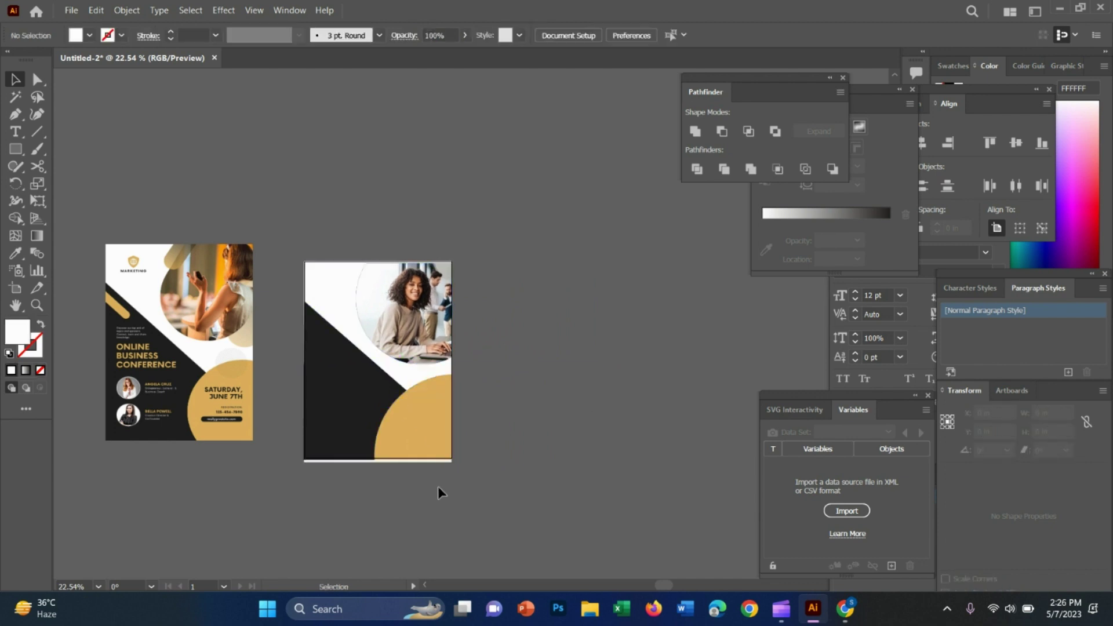
pyautogui.moveTo(389, 458); pyautogui.dragTo(555, 485)
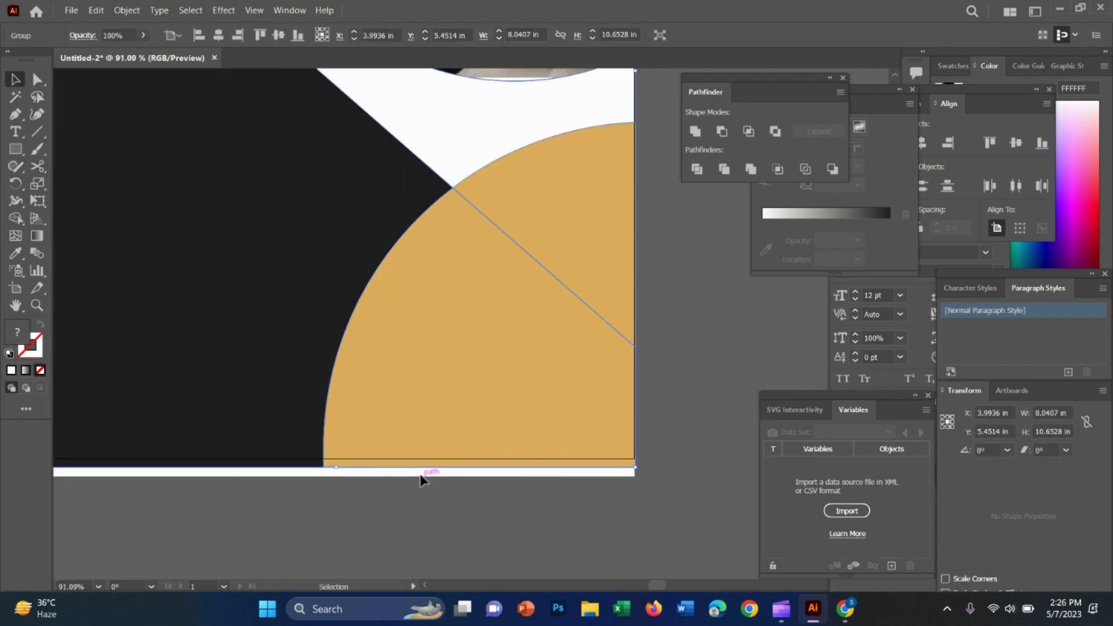
pyautogui.rightClick(419, 472)
pyautogui.moveTo(469, 214)
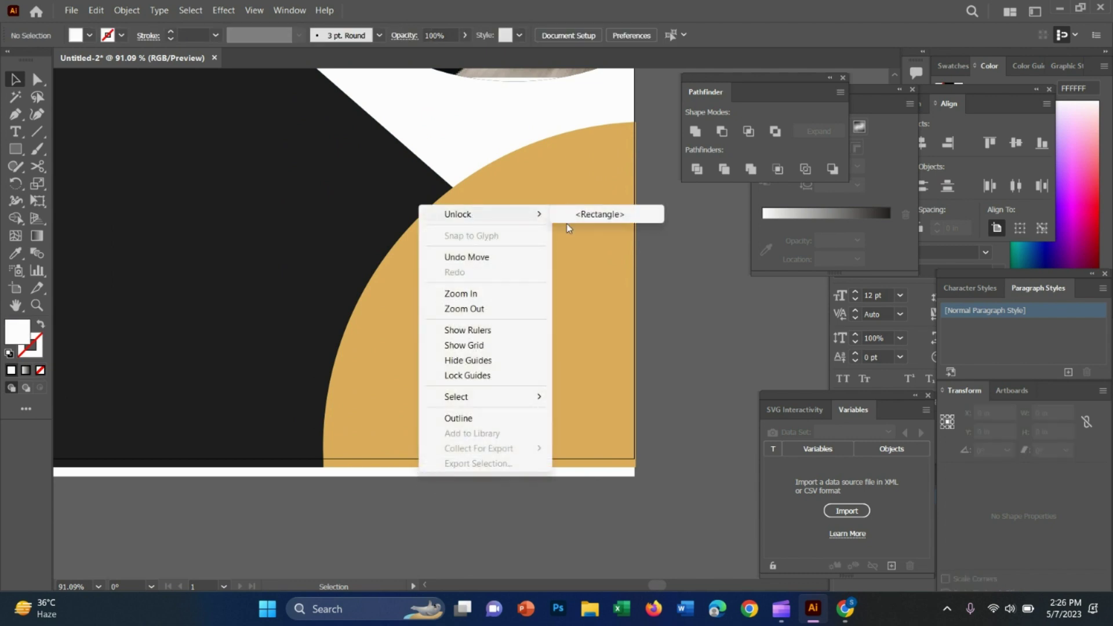
pyautogui.click(603, 213)
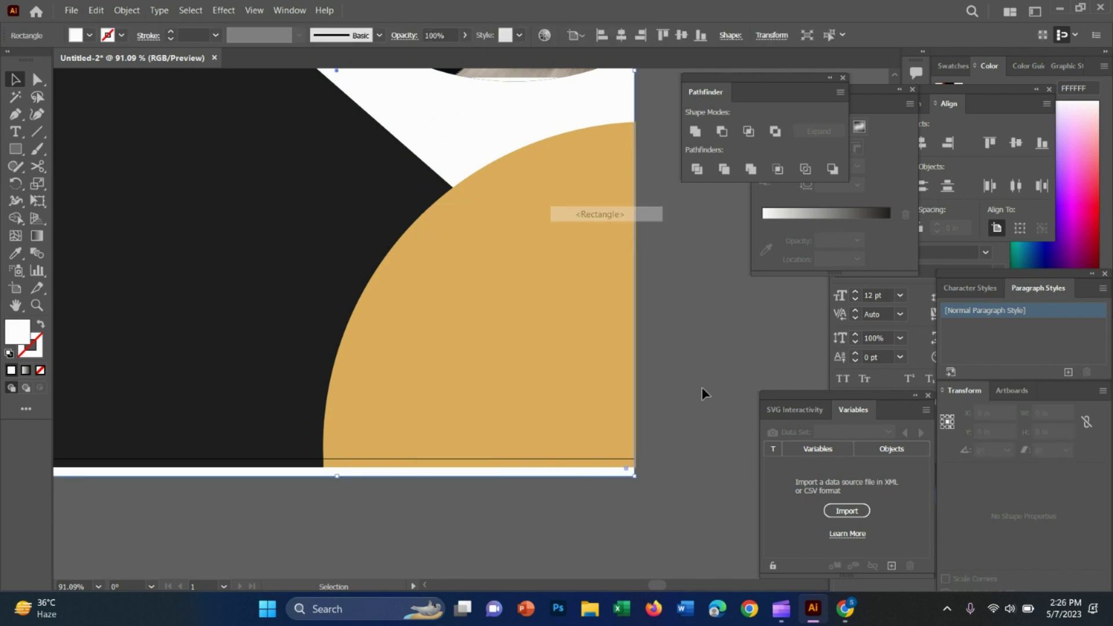
pyautogui.moveTo(337, 476); pyautogui.dragTo(345, 460)
# Stretch the artwork group flush to the page's top and bottom, then move the reference flyer alongside
pyautogui.click(333, 467)
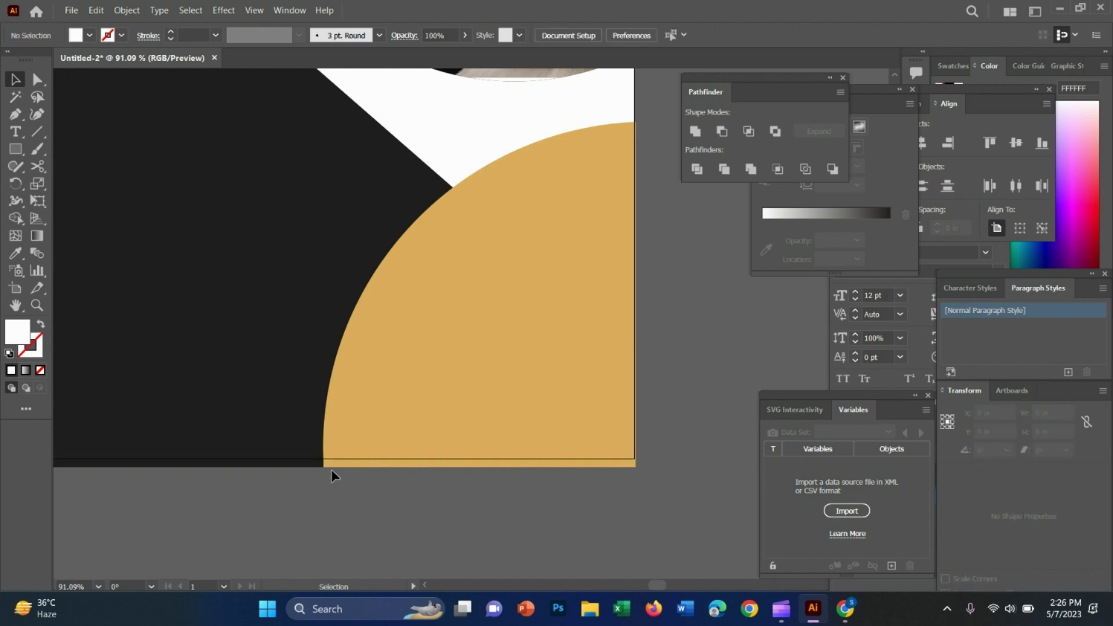
pyautogui.moveTo(337, 472); pyautogui.dragTo(343, 462)
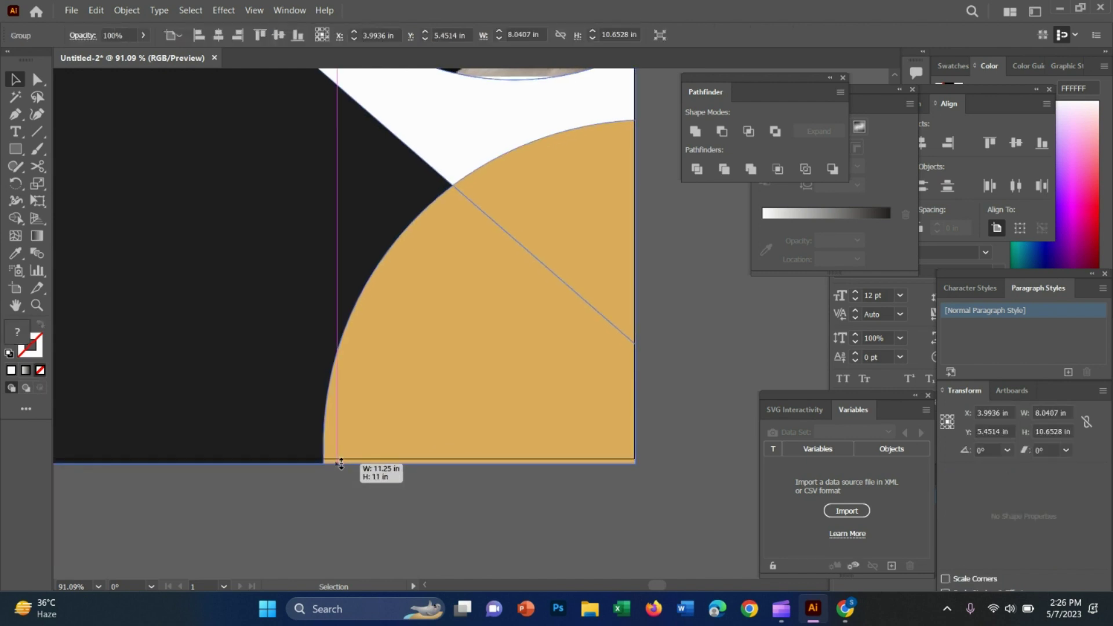
pyautogui.scroll(-3, 555, 466)
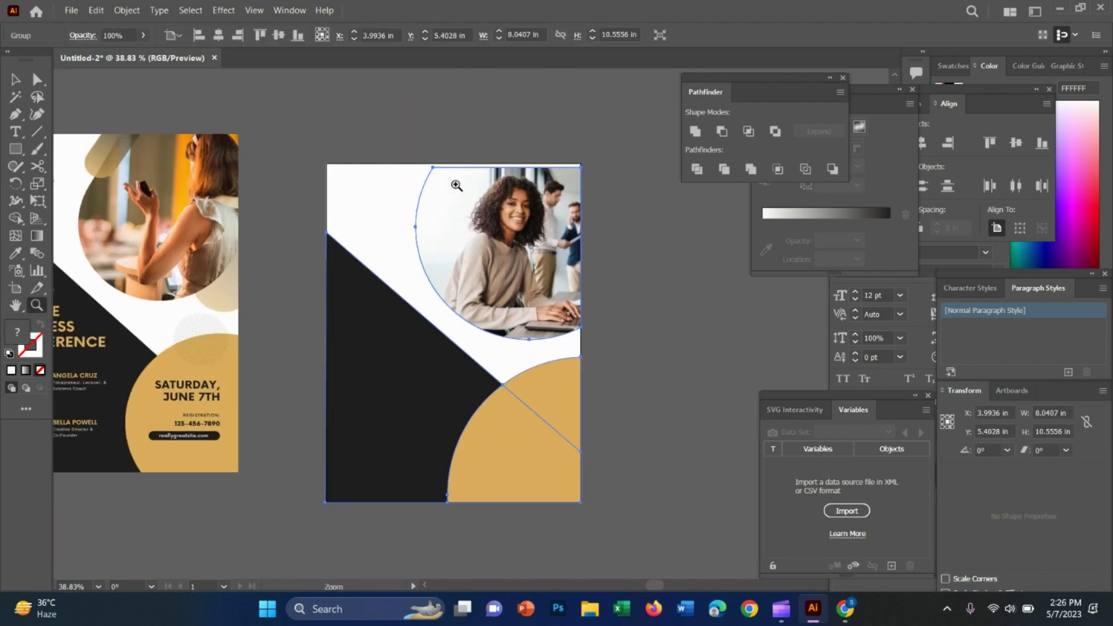
pyautogui.scroll(5, 455, 182)
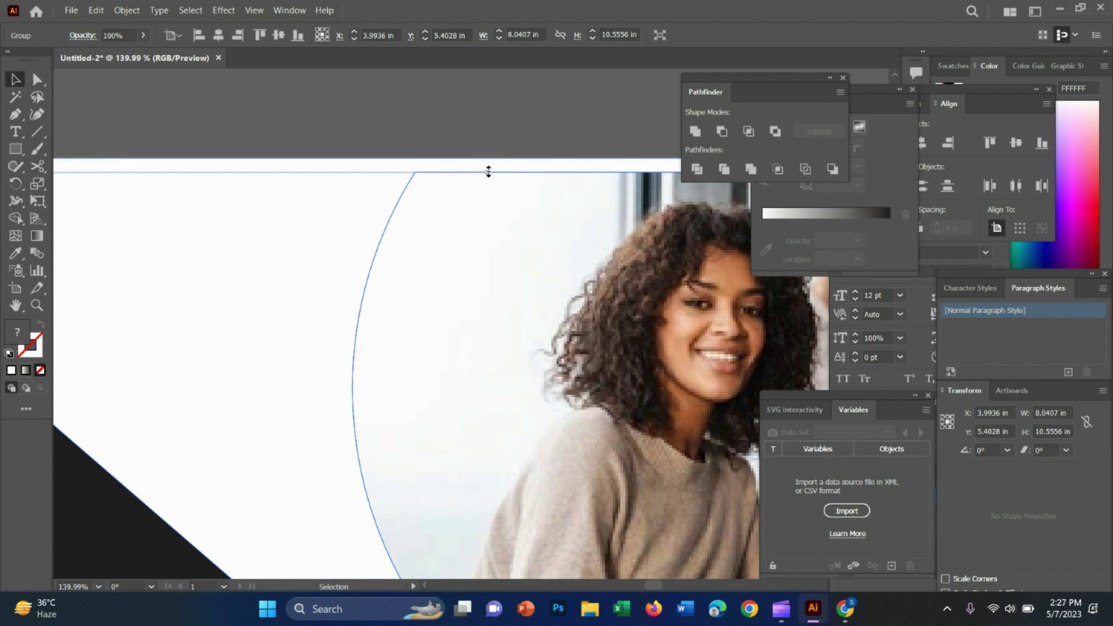
pyautogui.moveTo(488, 173); pyautogui.dragTo(490, 162)
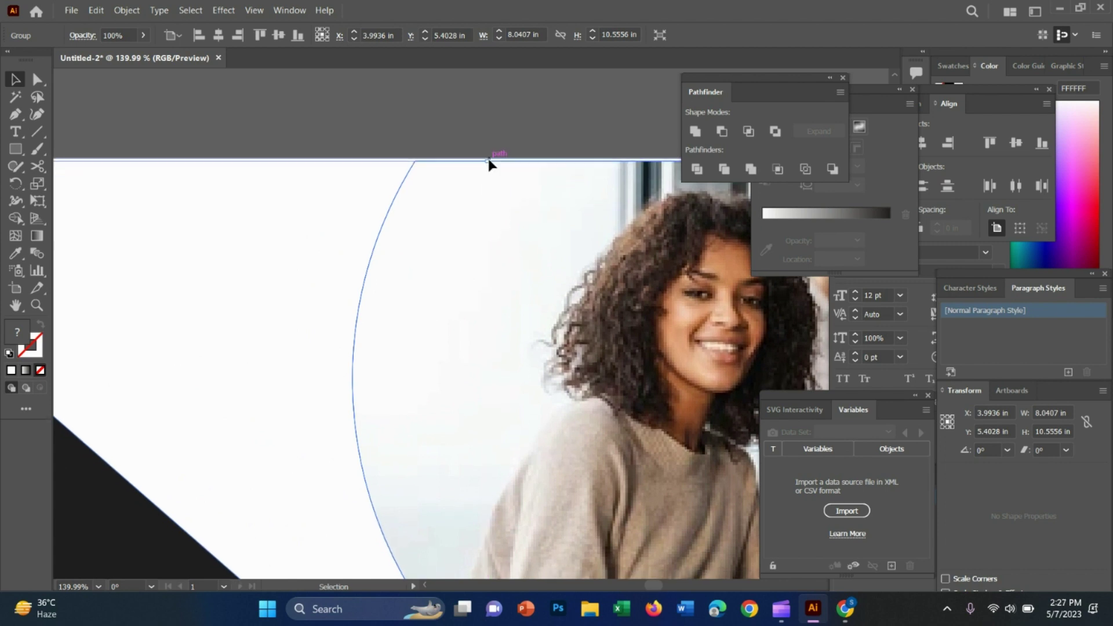
pyautogui.scroll(-3, 405, 346)
pyautogui.scroll(-2, 522, 339)
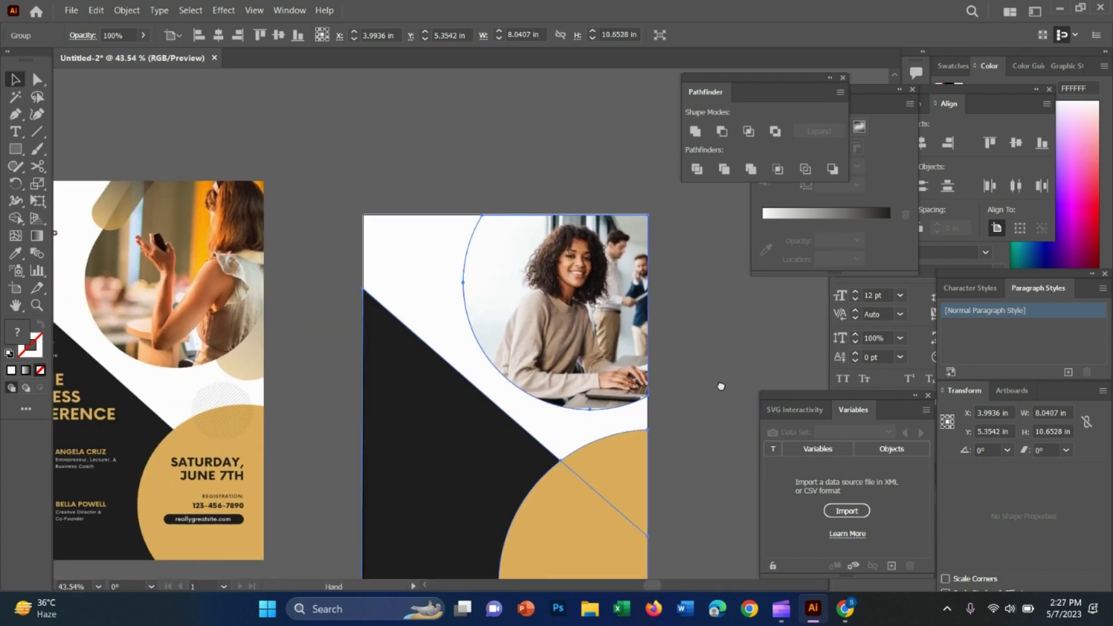
pyautogui.scroll(-2, 530, 345)
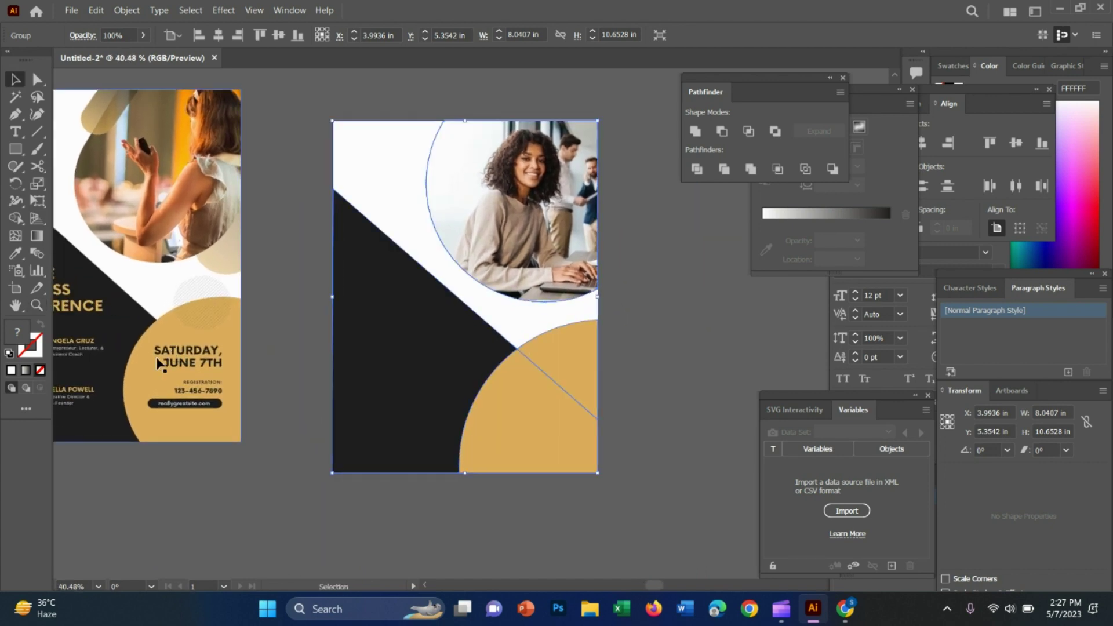
pyautogui.moveTo(232, 348); pyautogui.dragTo(374, 329)
# Drag the reference flyer image back over the artboard
pyautogui.scroll(3, 353, 287)
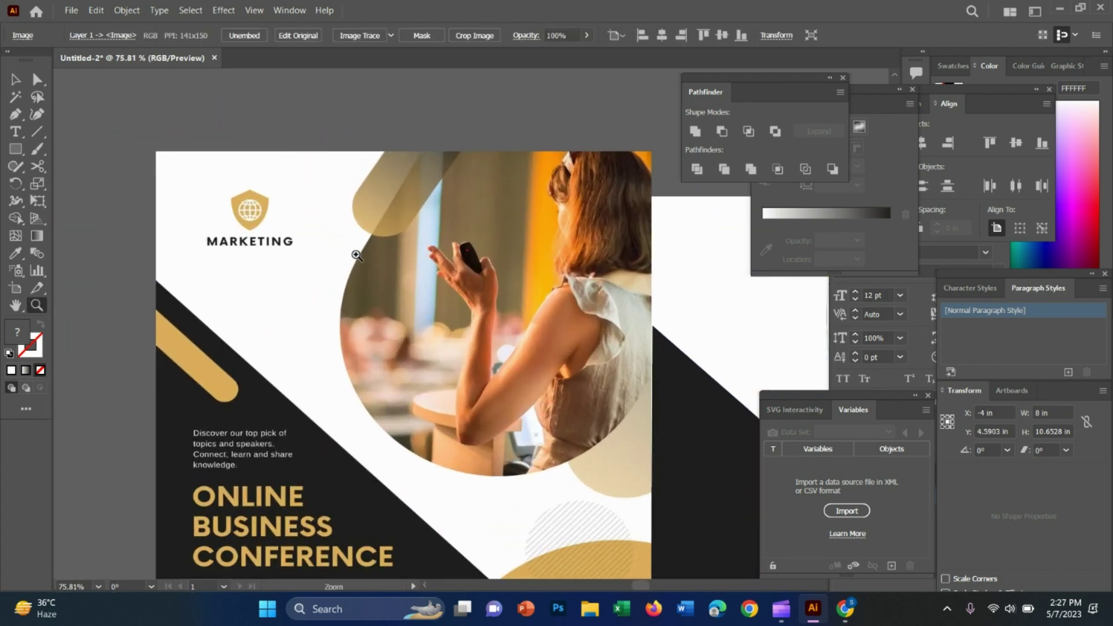
pyautogui.scroll(-3, 353, 287)
pyautogui.moveTo(353, 287); pyautogui.dragTo(234, 284)
pyautogui.scroll(2, 220, 267)
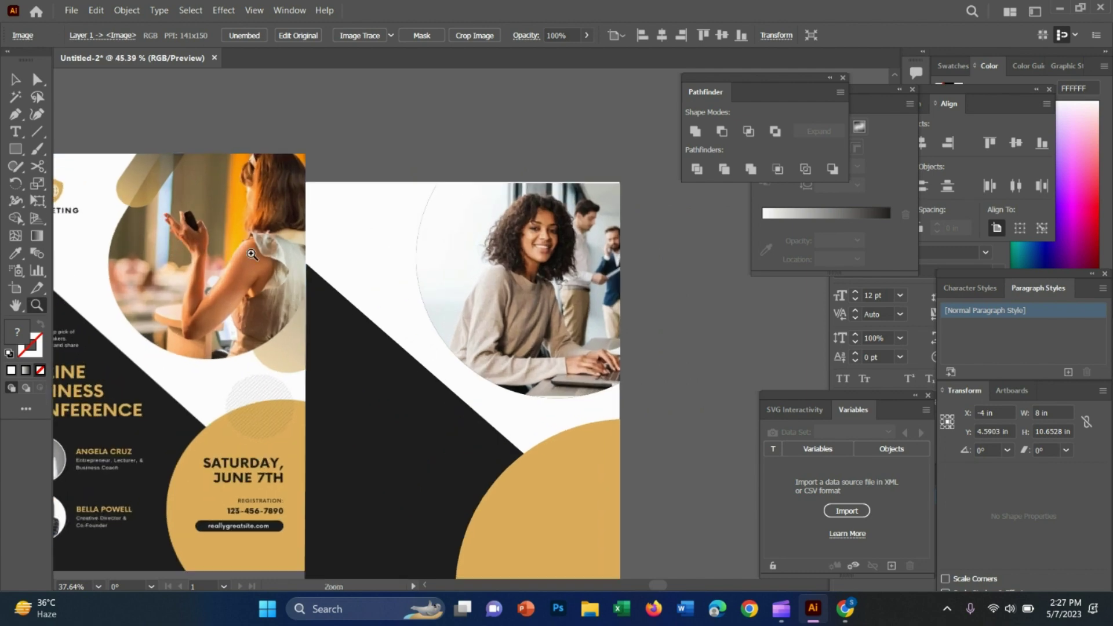
pyautogui.scroll(2, 215, 261)
pyautogui.scroll(-5, 209, 254)
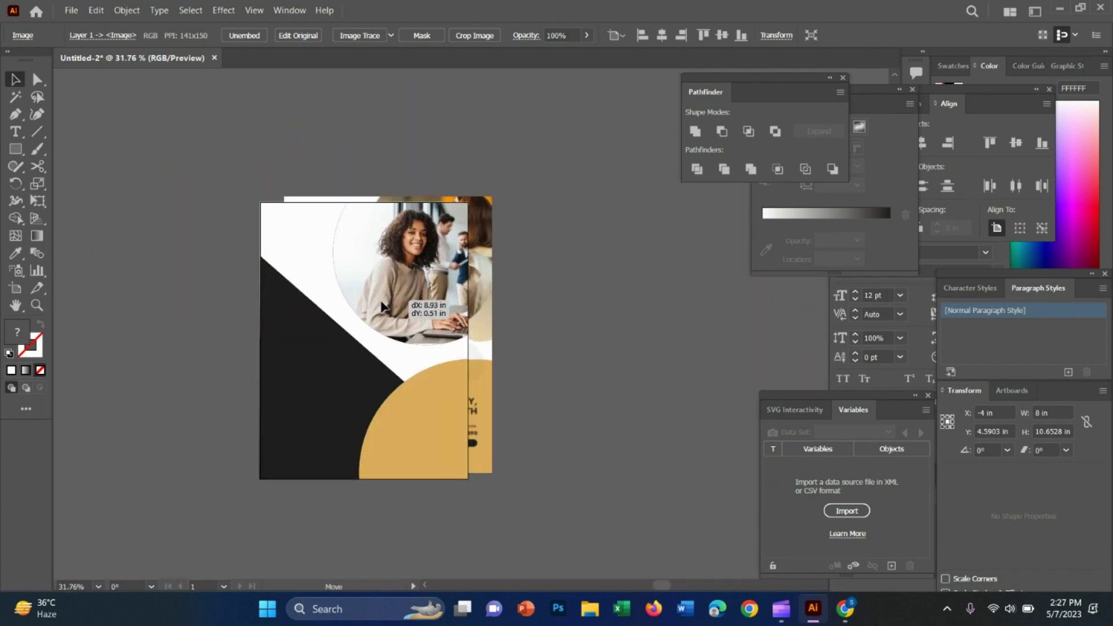
pyautogui.moveTo(158, 290); pyautogui.dragTo(260, 276)
# Bring the reference flyer to the front and settle it over the page
pyautogui.rightClick(176, 256)
pyautogui.click(378, 375)
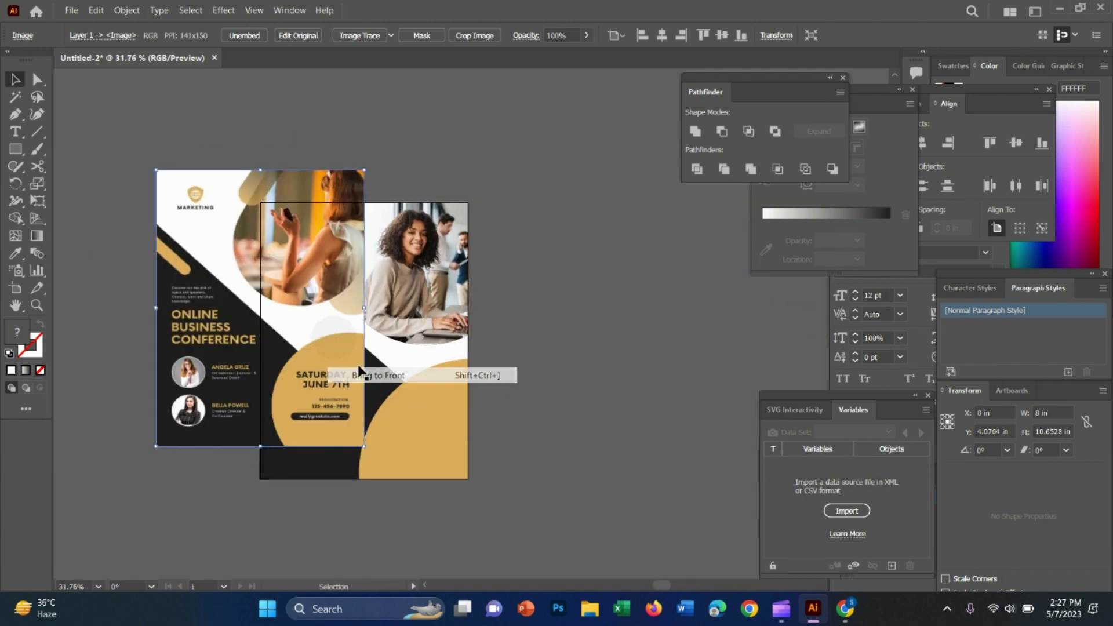
pyautogui.moveTo(199, 329); pyautogui.dragTo(302, 362)
pyautogui.press('z')
pyautogui.moveTo(278, 296); pyautogui.dragTo(400, 337)
pyautogui.press('v')
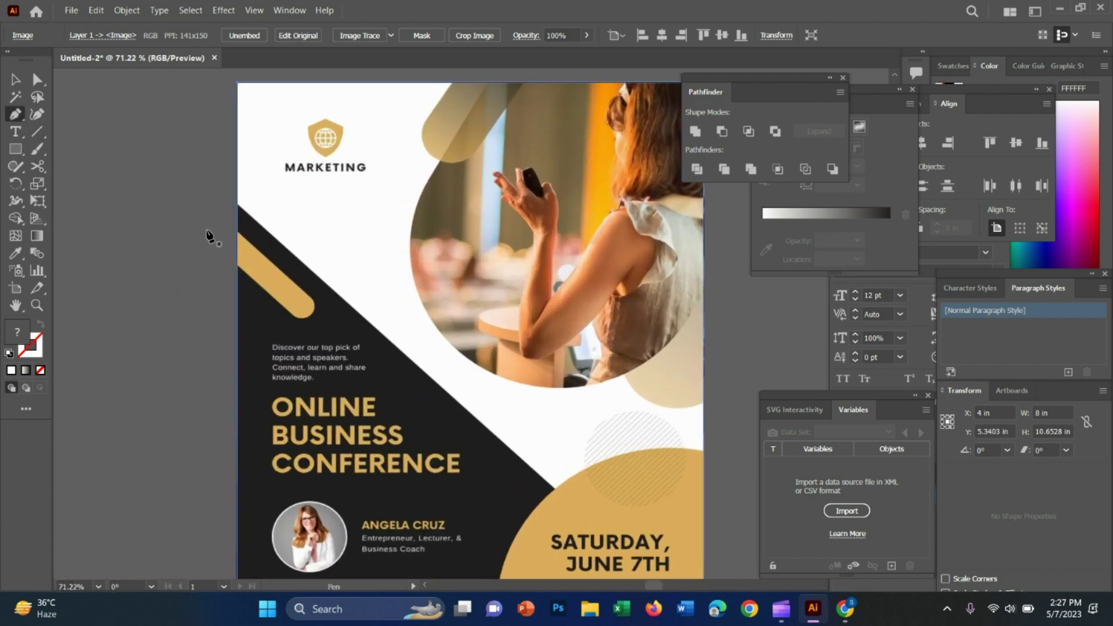
# Draw a white square over the upper-left gold bar and rotate it along the diagonal
pyautogui.click(237, 233)
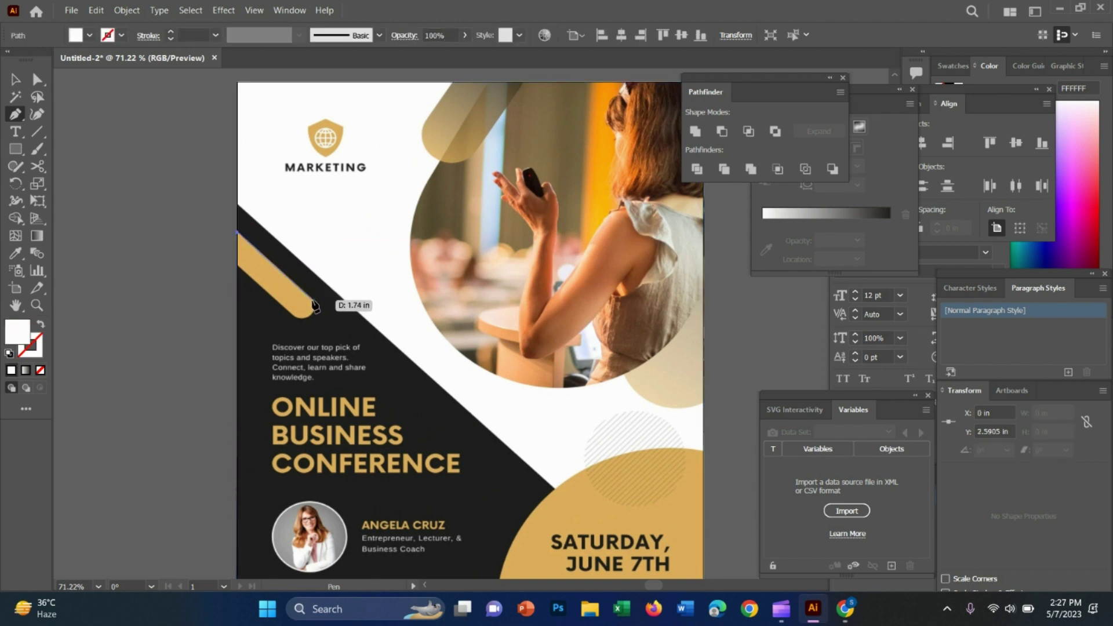
pyautogui.moveTo(16, 149); pyautogui.dragTo(79, 152)
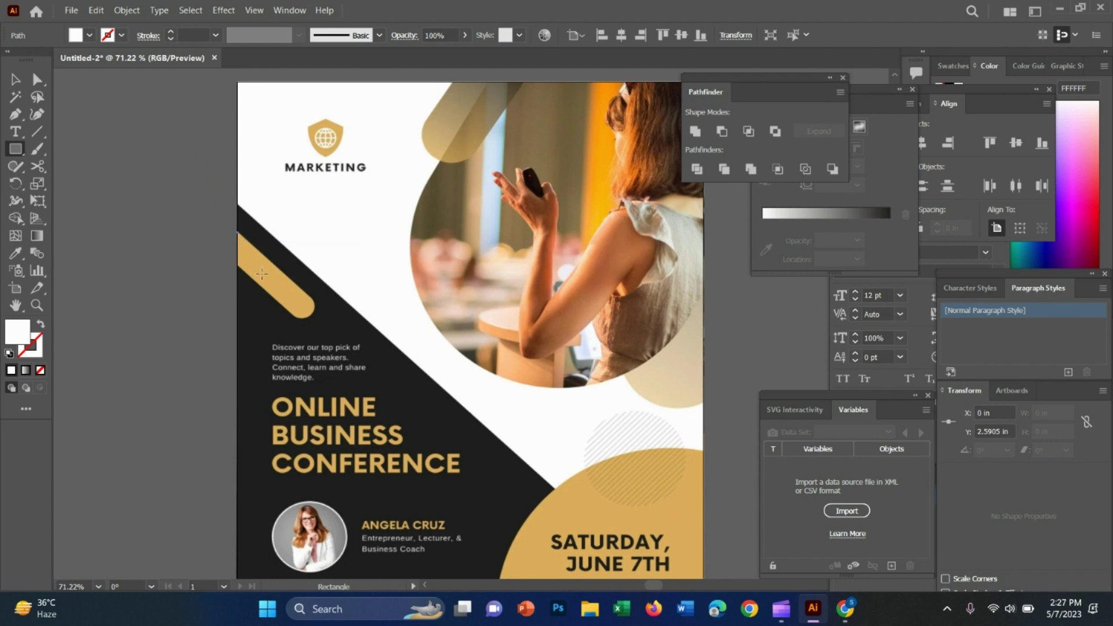
pyautogui.moveTo(261, 271); pyautogui.dragTo(308, 316)
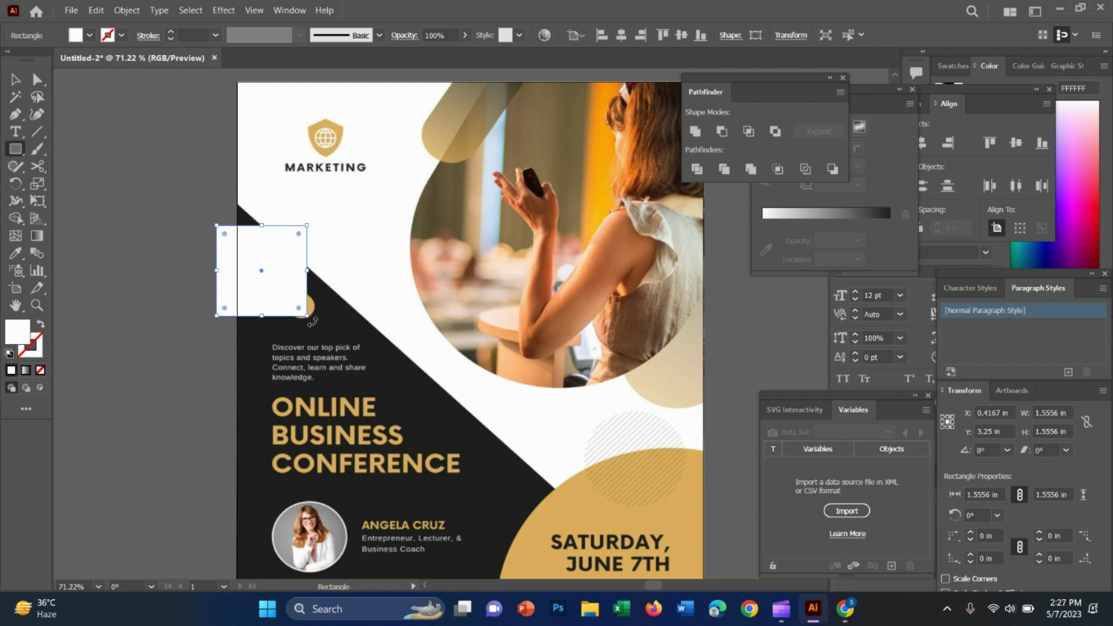
pyautogui.moveTo(313, 321); pyautogui.dragTo(169, 292)
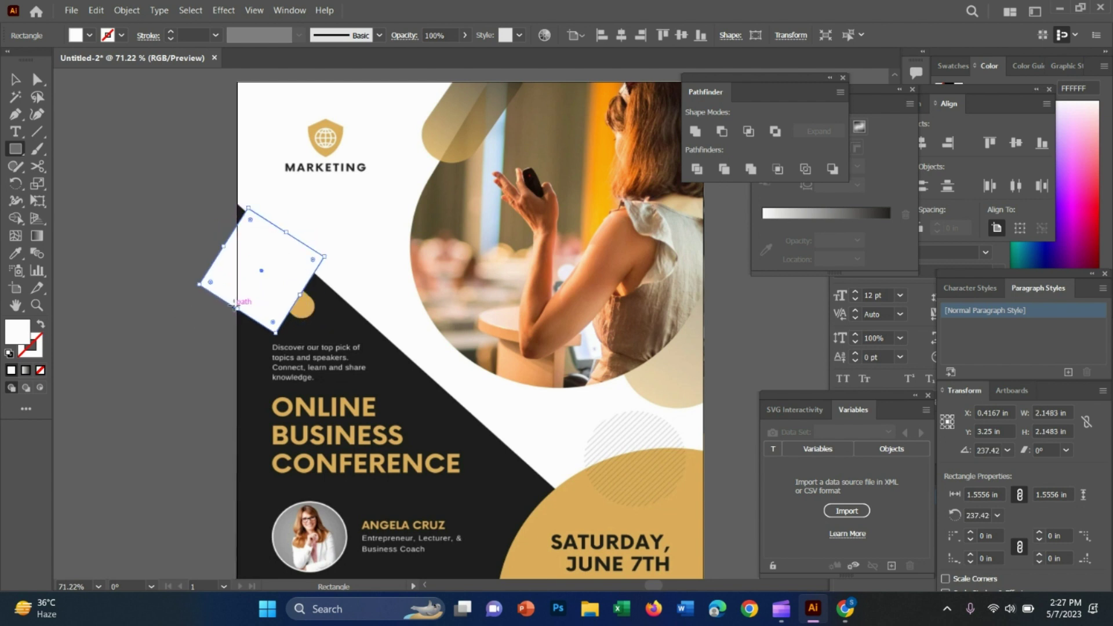
pyautogui.moveTo(231, 311); pyautogui.dragTo(259, 287)
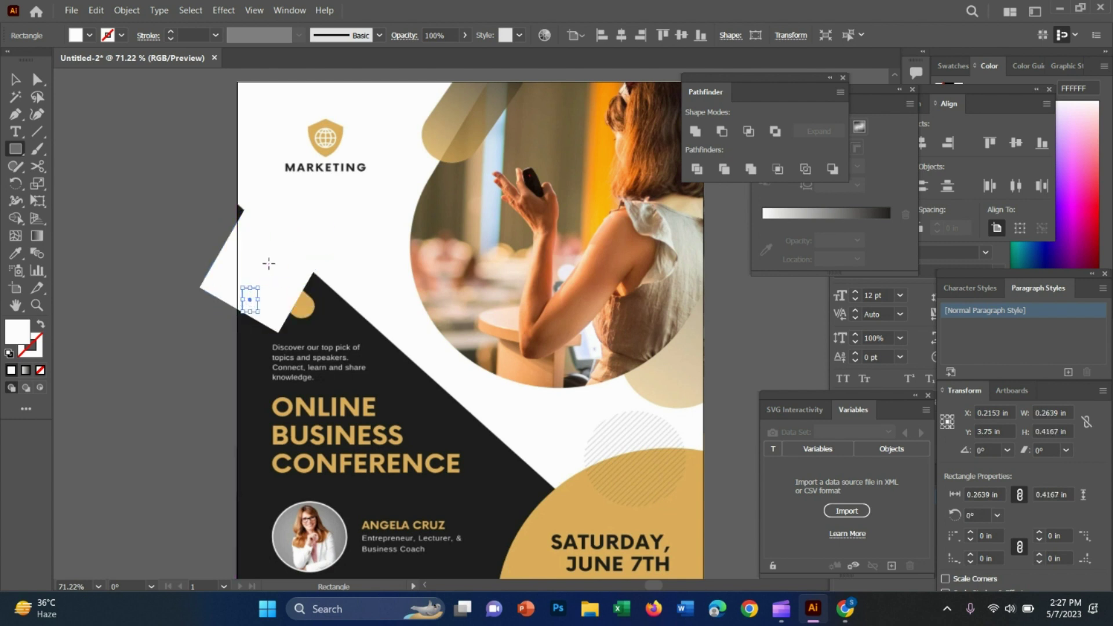
pyautogui.press('Delete')
# Stretch the rotated square into a thin diagonal bar and round its corners
pyautogui.press('v')
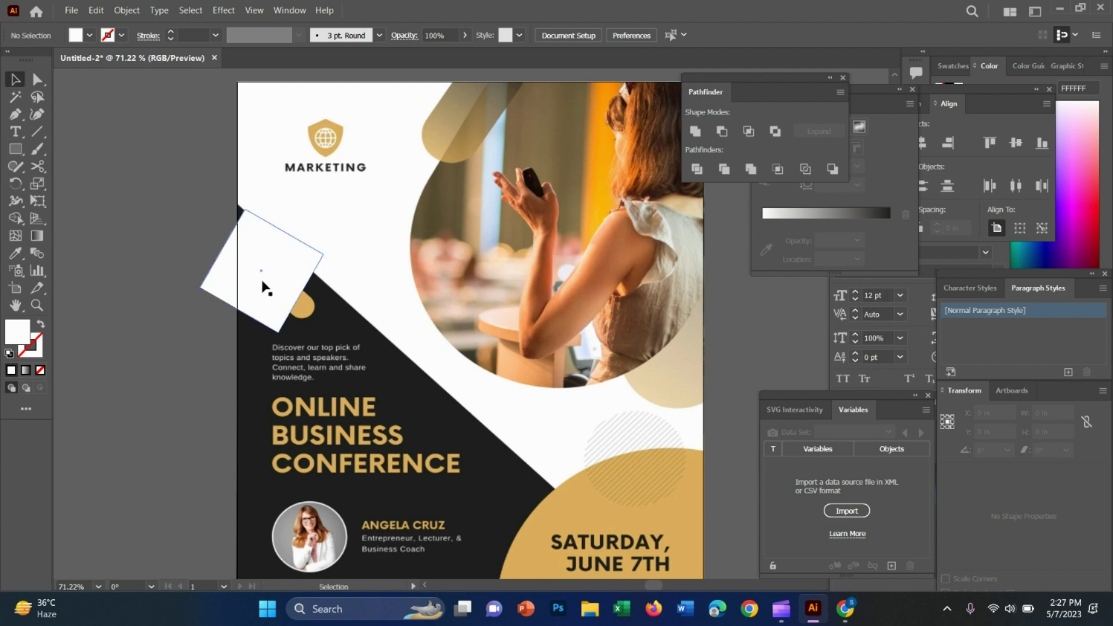
pyautogui.click(250, 273)
pyautogui.moveTo(279, 331); pyautogui.dragTo(255, 281)
pyautogui.moveTo(285, 234)
pyautogui.mouseDown()
pyautogui.moveTo(270, 262)
pyautogui.moveTo(325, 310)
pyautogui.moveTo(323, 326)
pyautogui.moveTo(282, 292)
pyautogui.mouseUp()
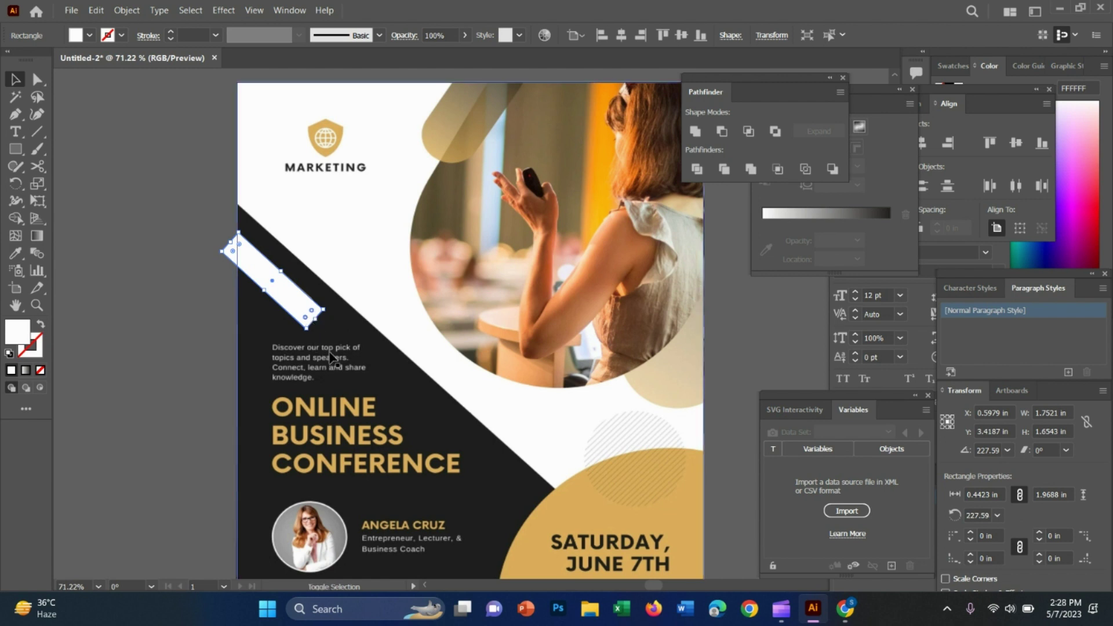
pyautogui.moveTo(306, 317); pyautogui.dragTo(302, 313)
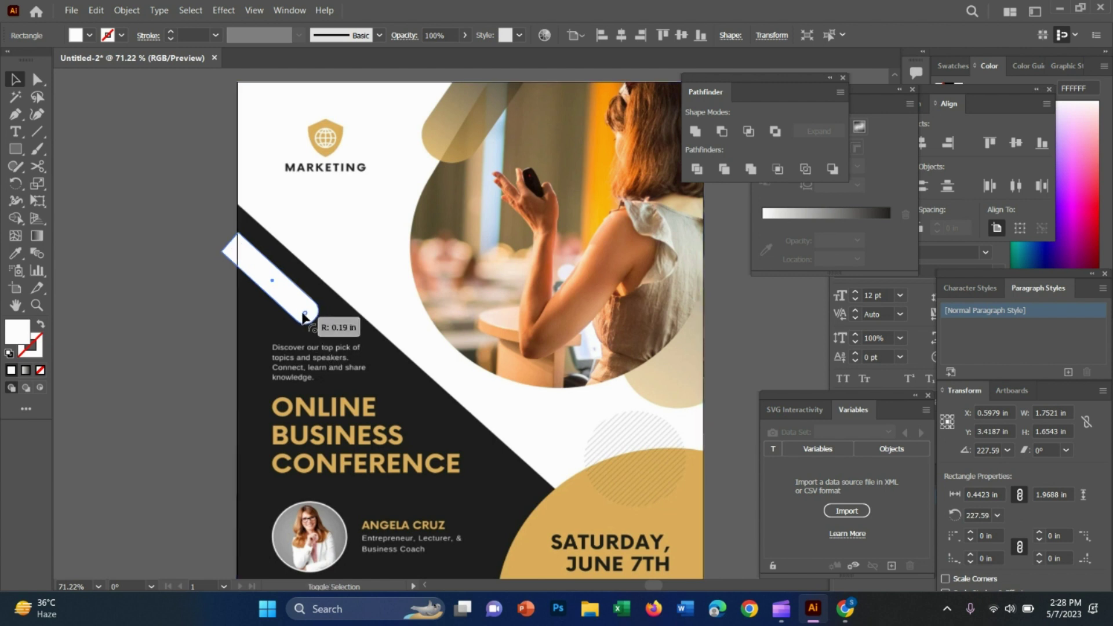
# Draw a vertical line along the artboard's left edge with the Line Segment tool
pyautogui.click(191, 329)
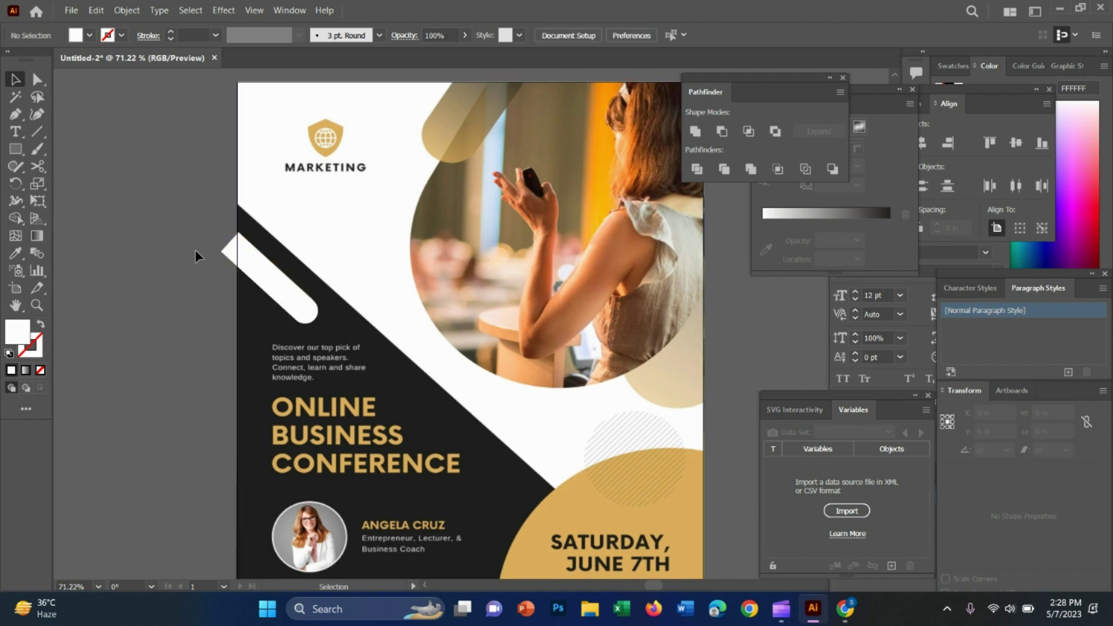
pyautogui.rightClick(37, 132)
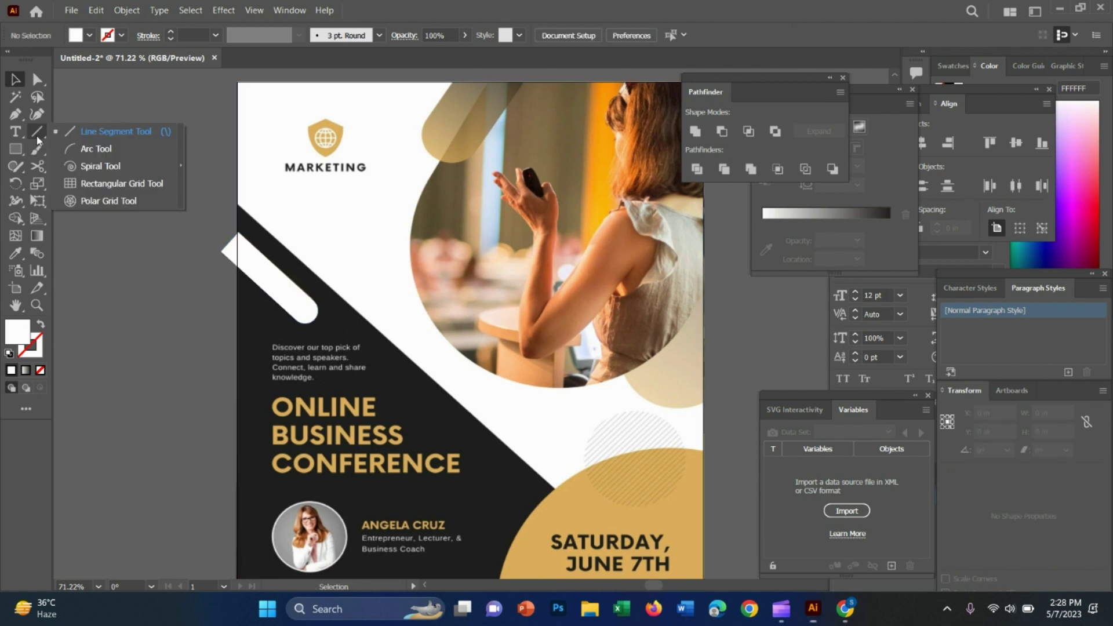
pyautogui.click(95, 135)
pyautogui.moveTo(236, 155); pyautogui.dragTo(244, 372)
pyautogui.scroll(10, 245, 371)
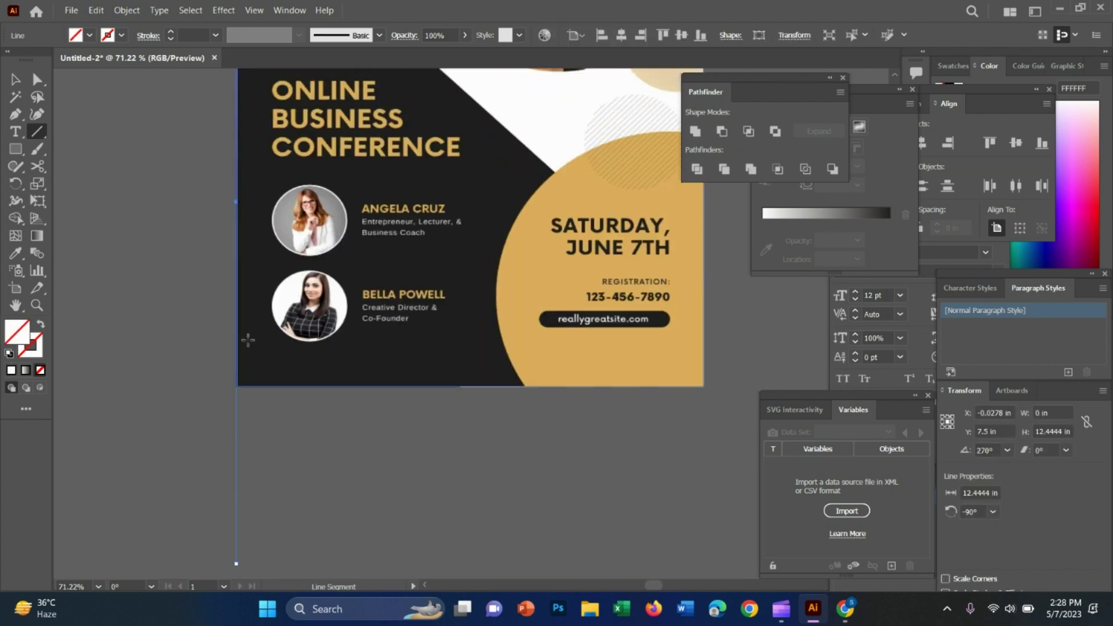
pyautogui.press('v')
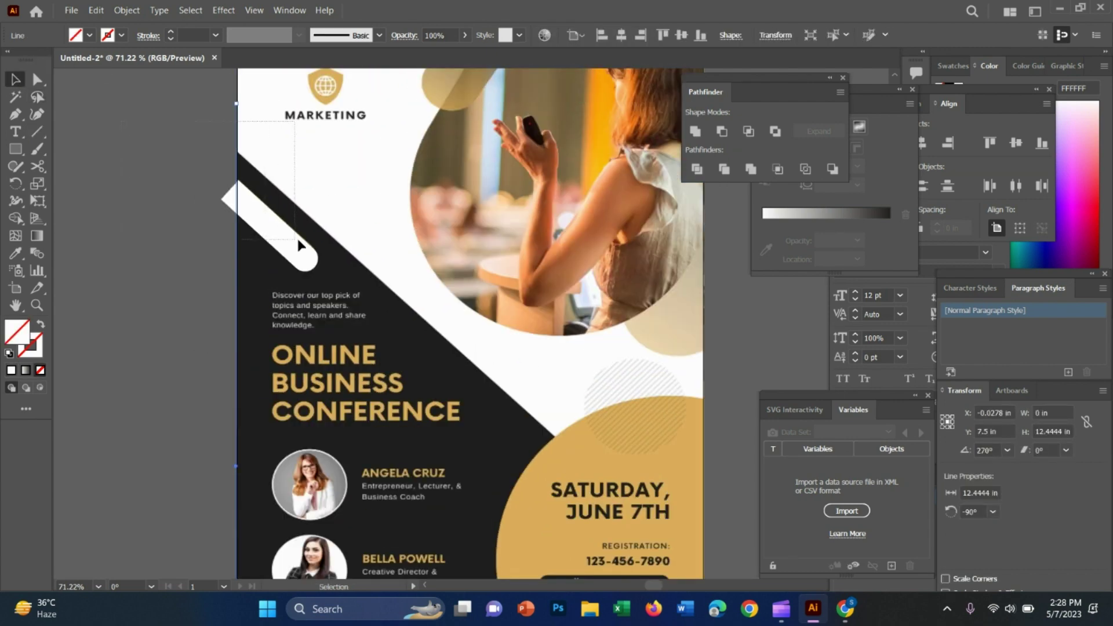
# Divide the artwork along the line and delete the bar piece past the edge
pyautogui.keyDown('shift'); pyautogui.click(558, 181); pyautogui.keyUp('shift')
pyautogui.click(685, 169)
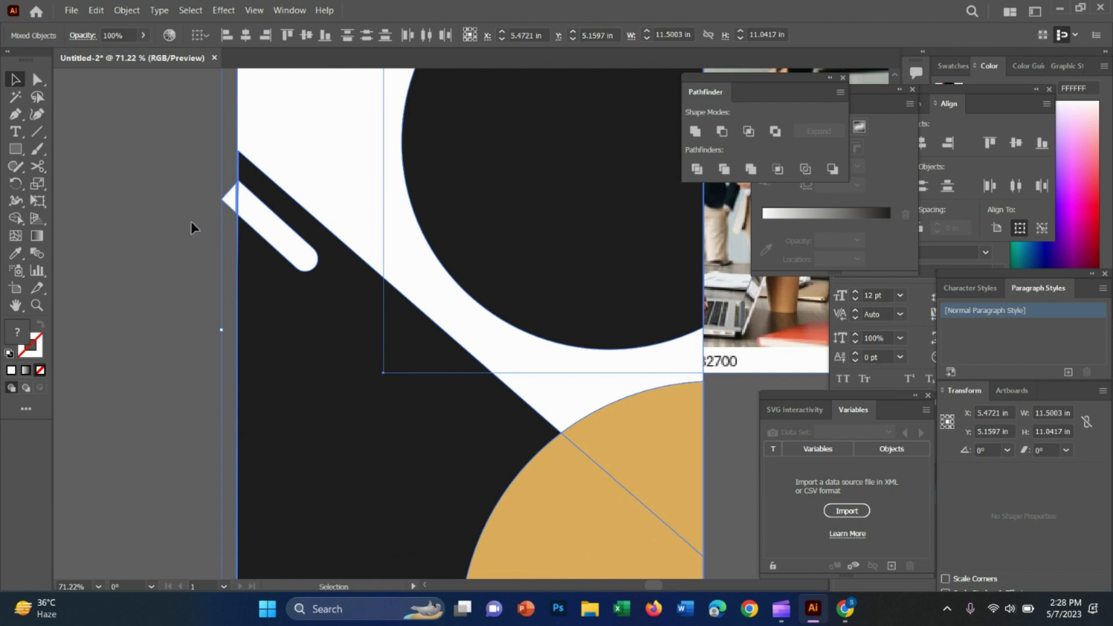
pyautogui.rightClick(266, 217)
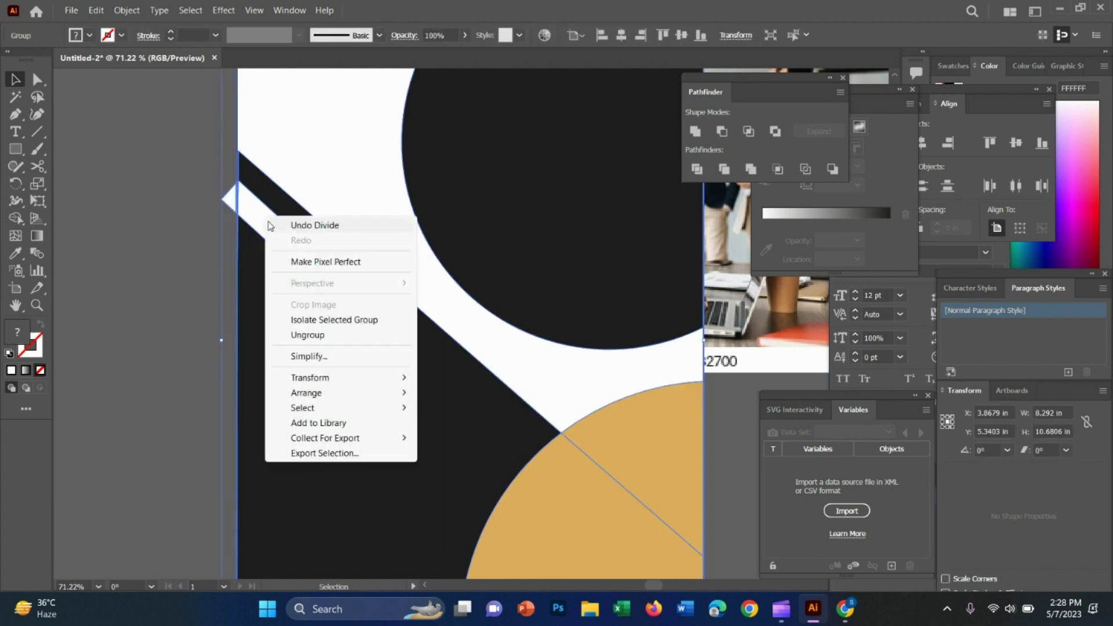
pyautogui.click(232, 305)
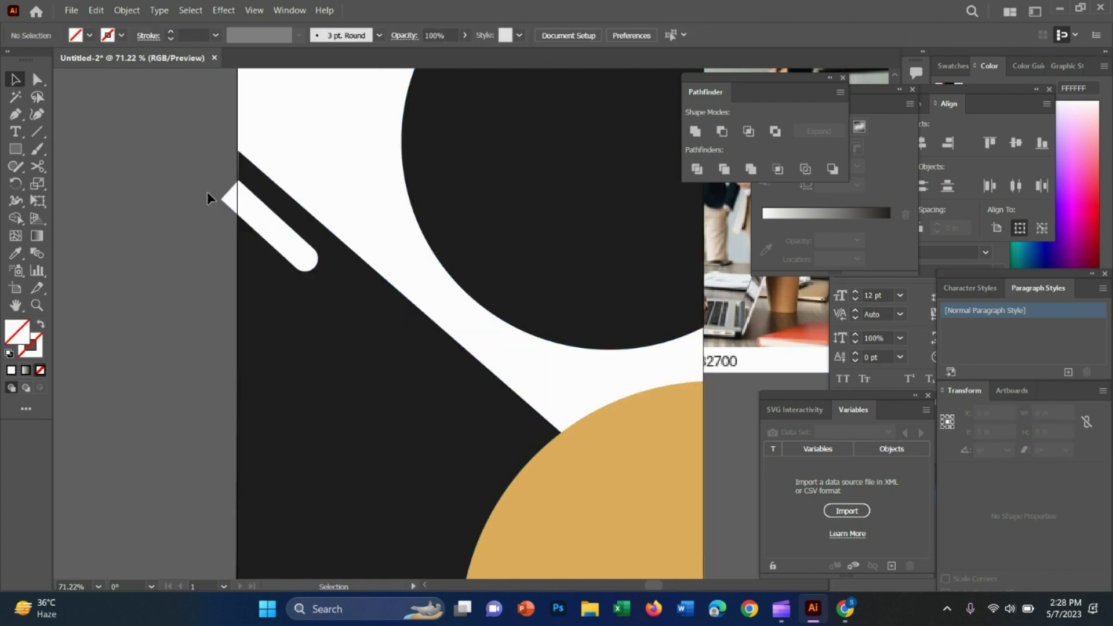
pyautogui.click(239, 197)
pyautogui.press('Delete')
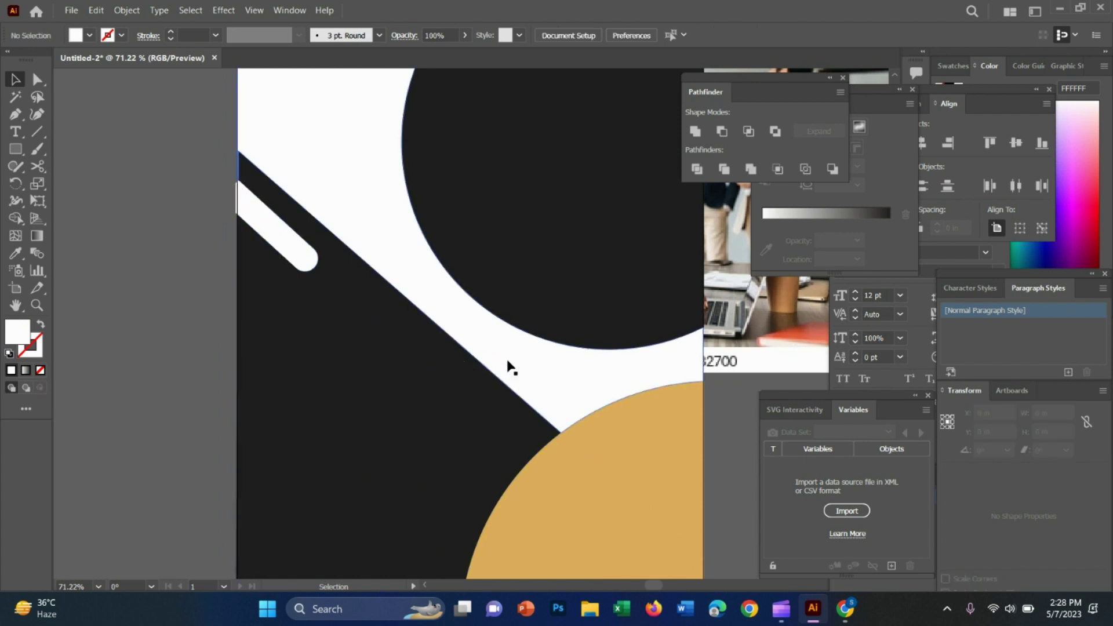
pyautogui.moveTo(526, 359); pyautogui.dragTo(495, 363)
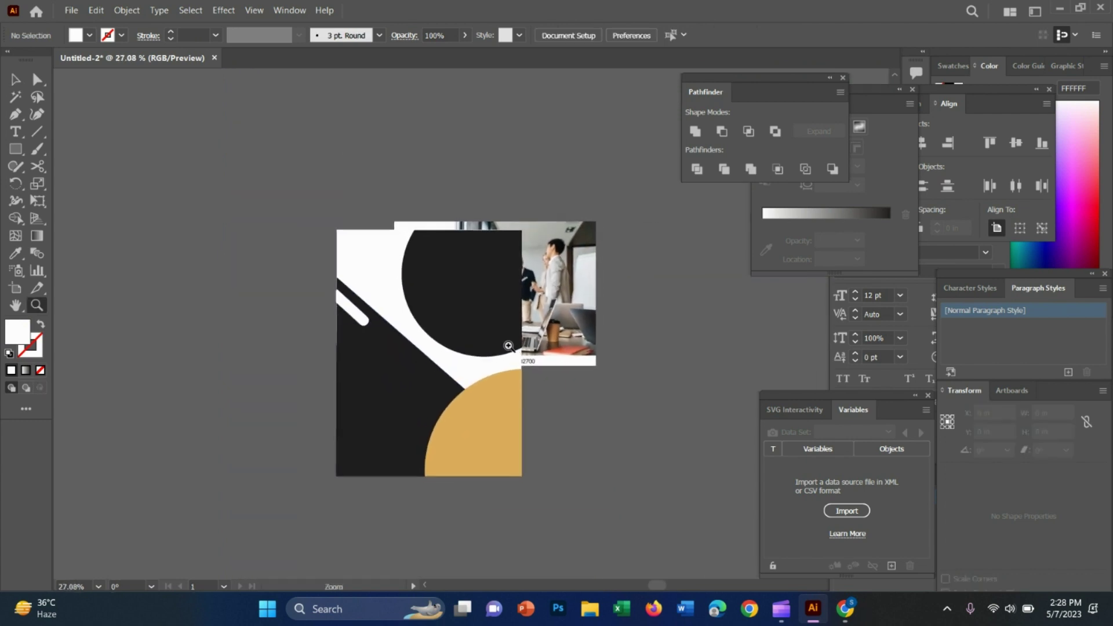
# Bring the woman's photo to the front and move it under the dark semicircle
pyautogui.press('v')
pyautogui.moveTo(601, 306); pyautogui.dragTo(616, 297)
pyautogui.rightClick(615, 297)
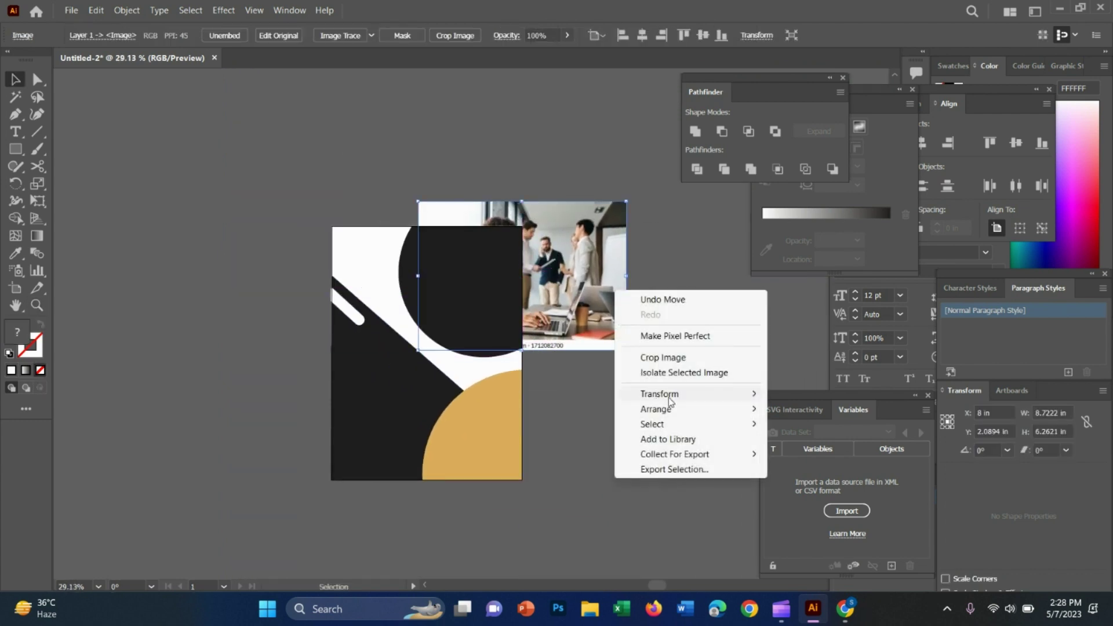
pyautogui.click(778, 408)
pyautogui.moveTo(588, 311); pyautogui.dragTo(563, 328)
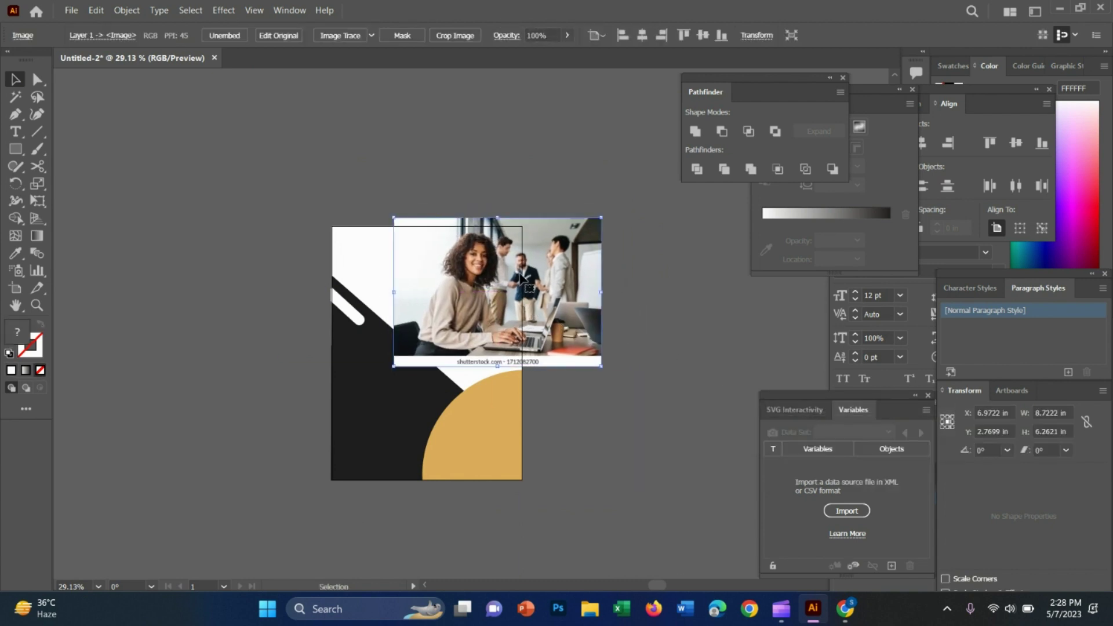
pyautogui.moveTo(522, 279); pyautogui.dragTo(501, 384)
# Bring the dark semicircle in front and position the photo behind it
pyautogui.rightClick(467, 265)
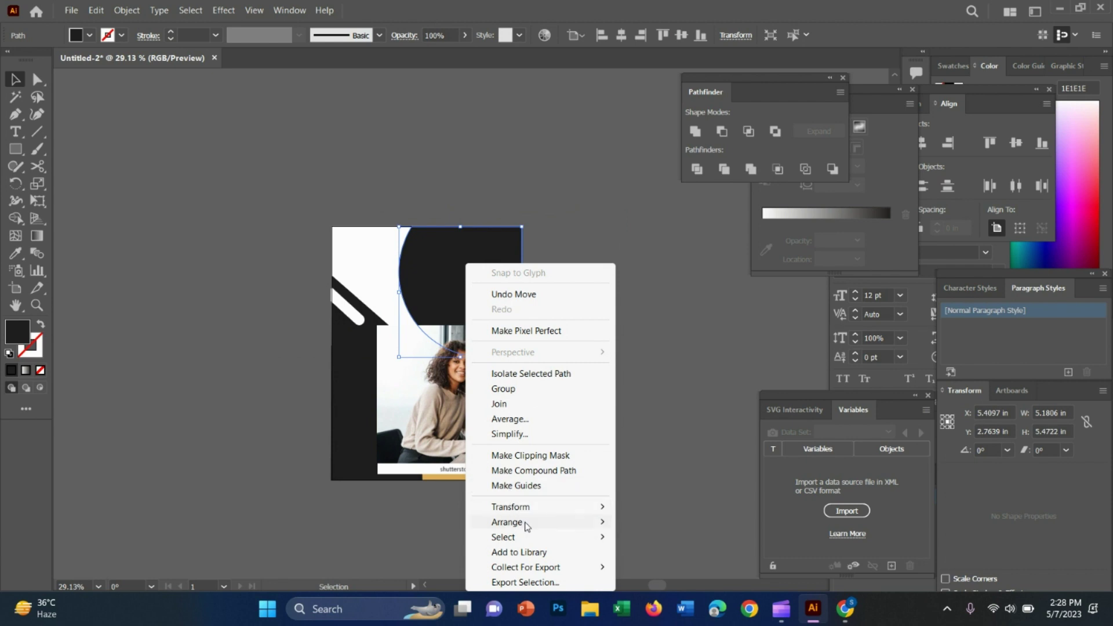
pyautogui.moveTo(513, 522)
pyautogui.click(654, 522)
pyautogui.moveTo(574, 406); pyautogui.dragTo(594, 290)
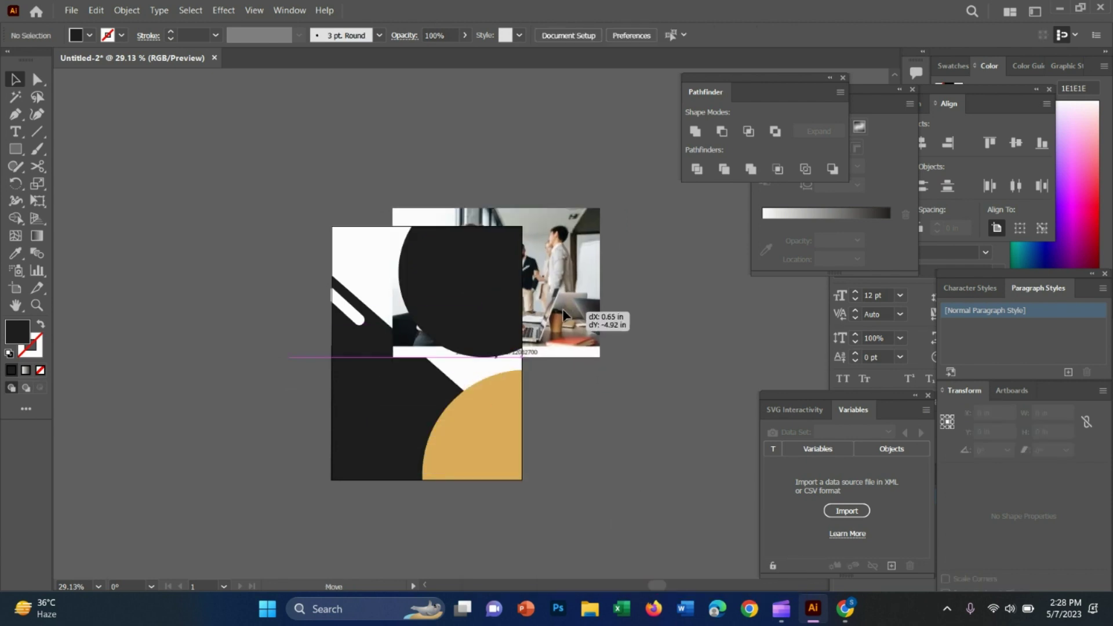
pyautogui.moveTo(348, 249)
pyautogui.mouseDown()
pyautogui.moveTo(523, 414)
pyautogui.moveTo(368, 259)
pyautogui.mouseUp()
pyautogui.moveTo(554, 246); pyautogui.dragTo(564, 256)
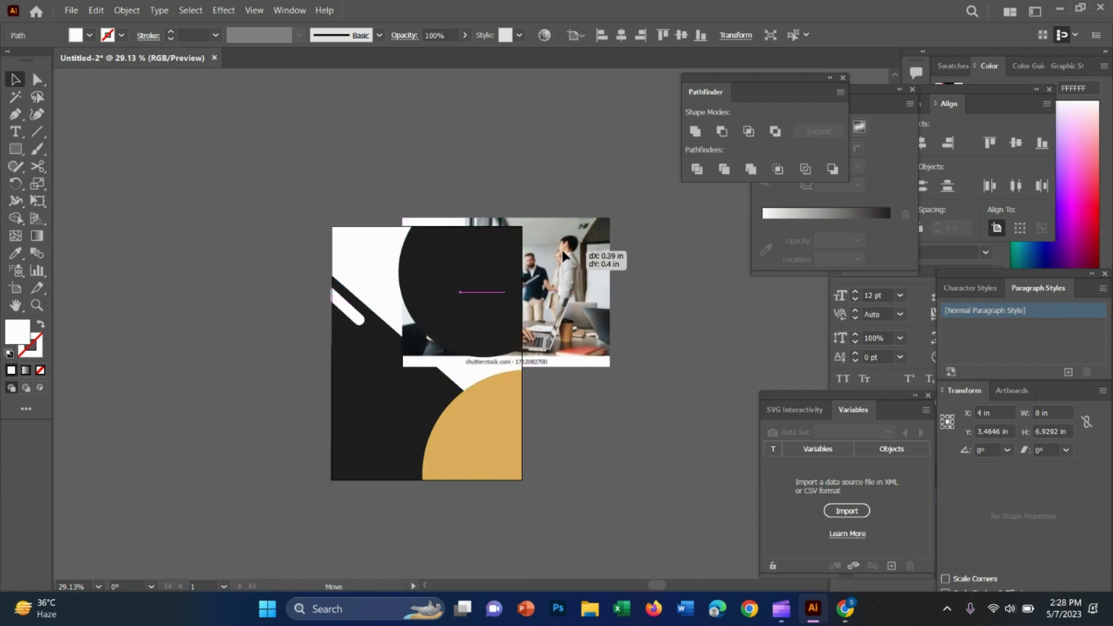
# Select the circle and photo together and apply a clipping mask with Ctrl+7
pyautogui.click(473, 285)
pyautogui.hotkey('ctrl', '7')
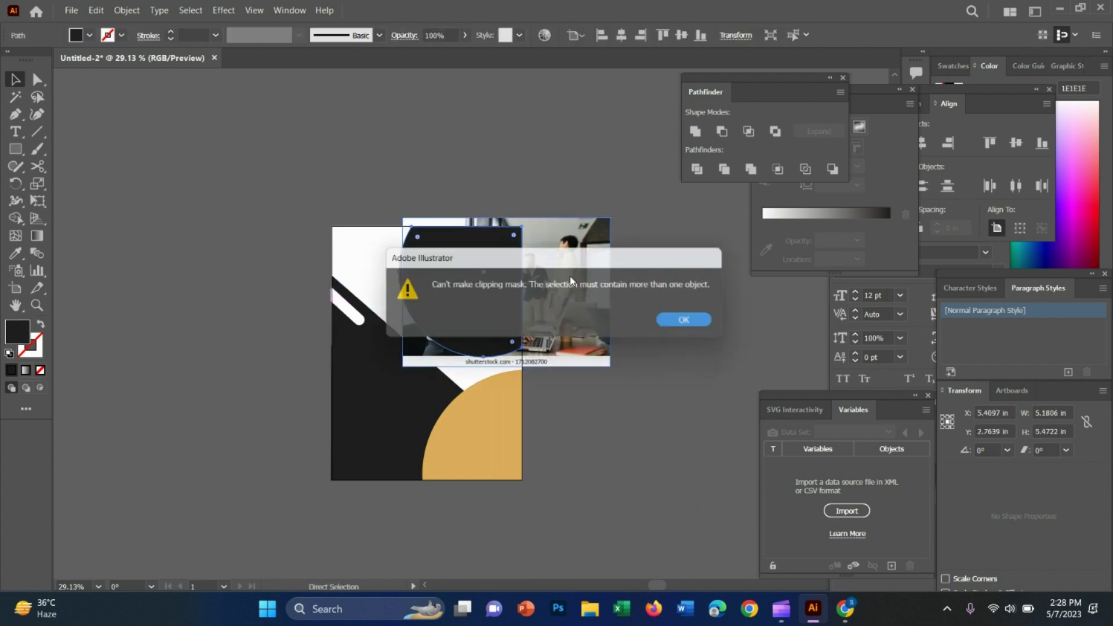
pyautogui.click(690, 323)
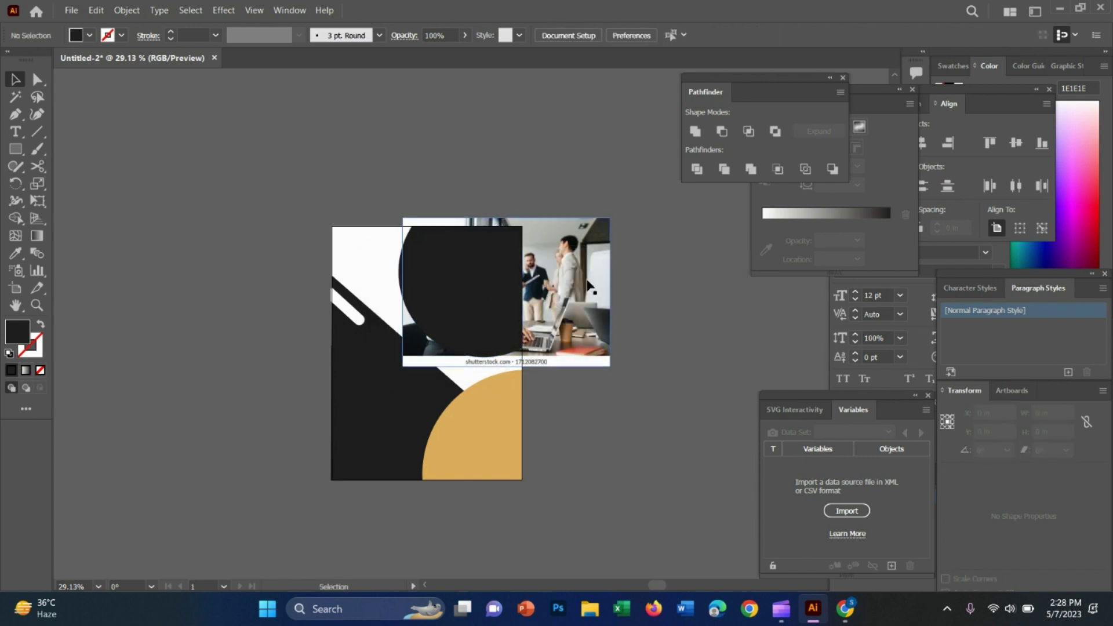
pyautogui.moveTo(553, 283); pyautogui.dragTo(546, 286)
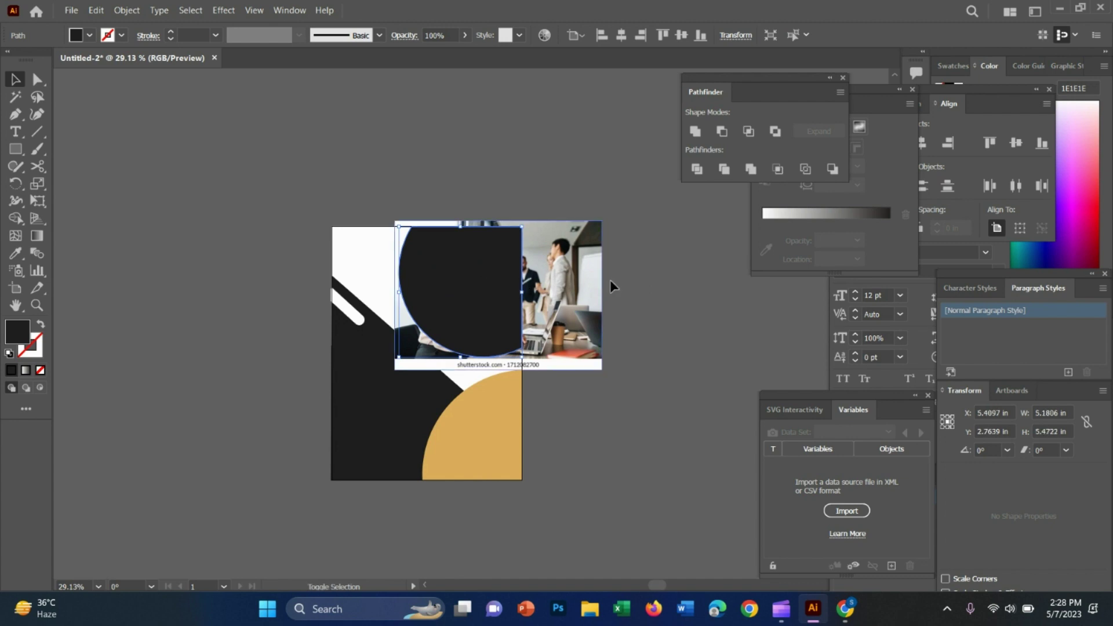
pyautogui.click(557, 287)
pyautogui.keyDown('shift'); pyautogui.click(517, 287); pyautogui.keyUp('shift')
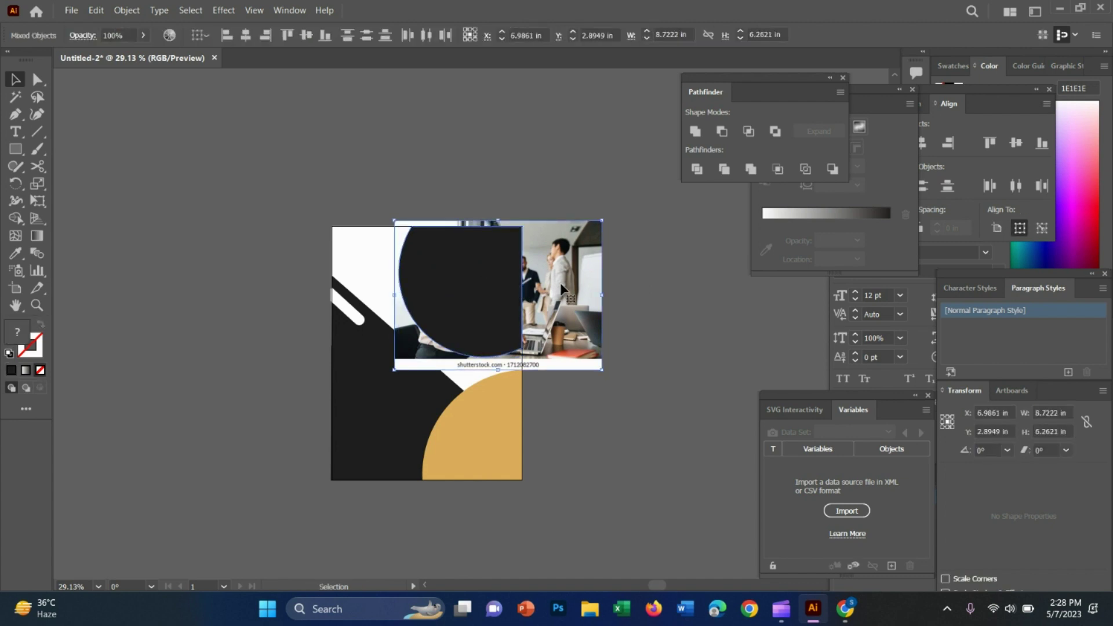
pyautogui.hotkey('ctrl', '7')
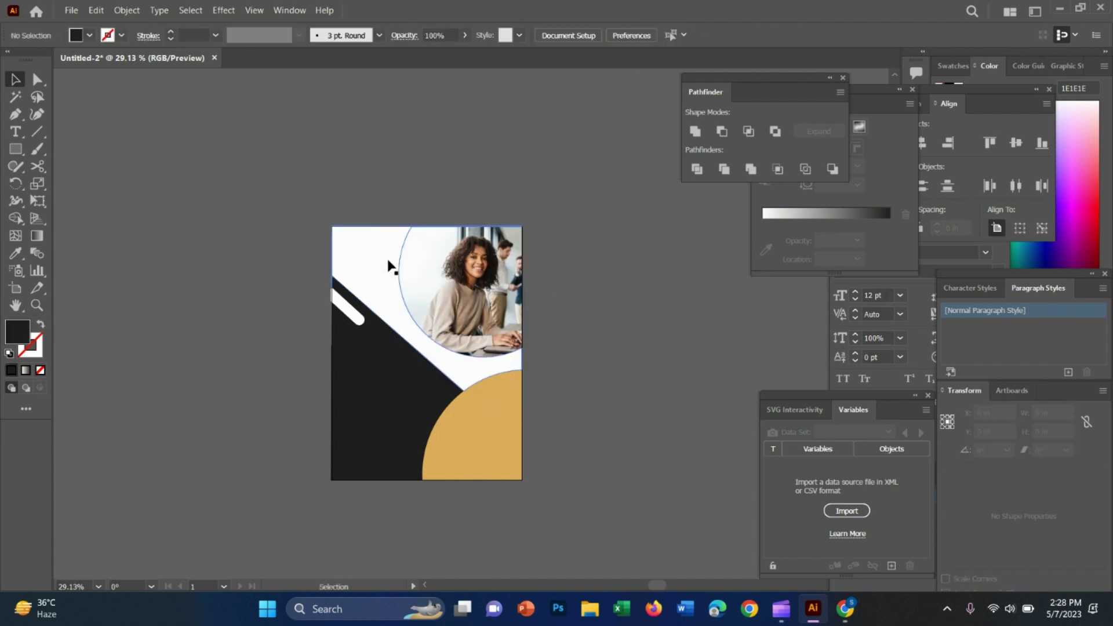
# Move the white corner shape aside and bring the reference flyer to the front, off the artboard
pyautogui.moveTo(390, 261); pyautogui.dragTo(120, 261)
pyautogui.moveTo(341, 249); pyautogui.dragTo(363, 232)
pyautogui.rightClick(365, 234)
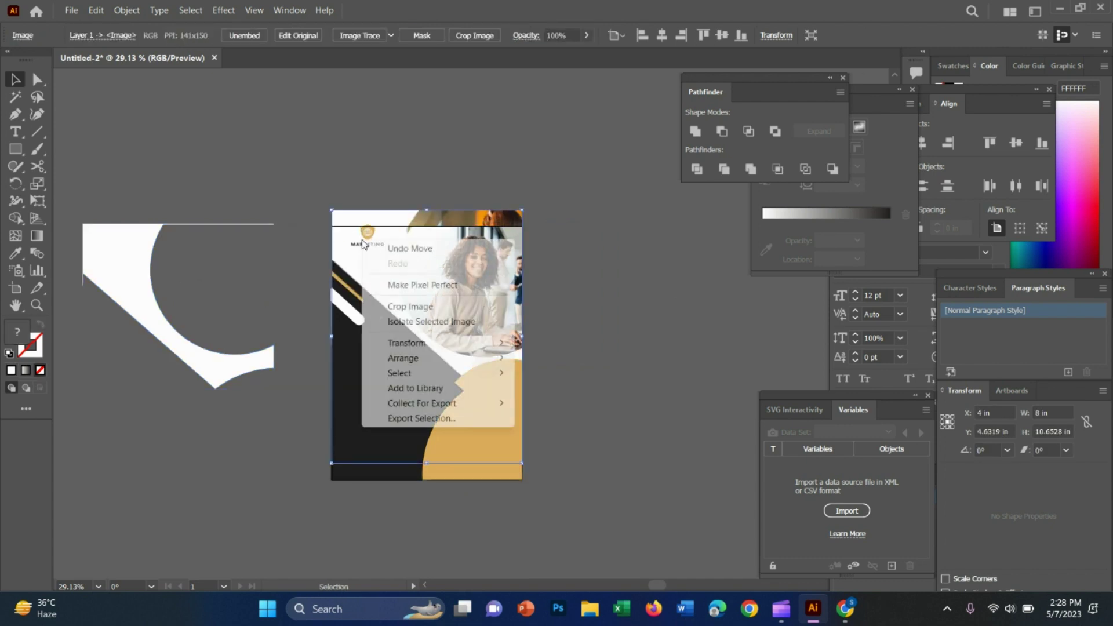
pyautogui.click(540, 358)
pyautogui.moveTo(510, 272); pyautogui.dragTo(203, 310)
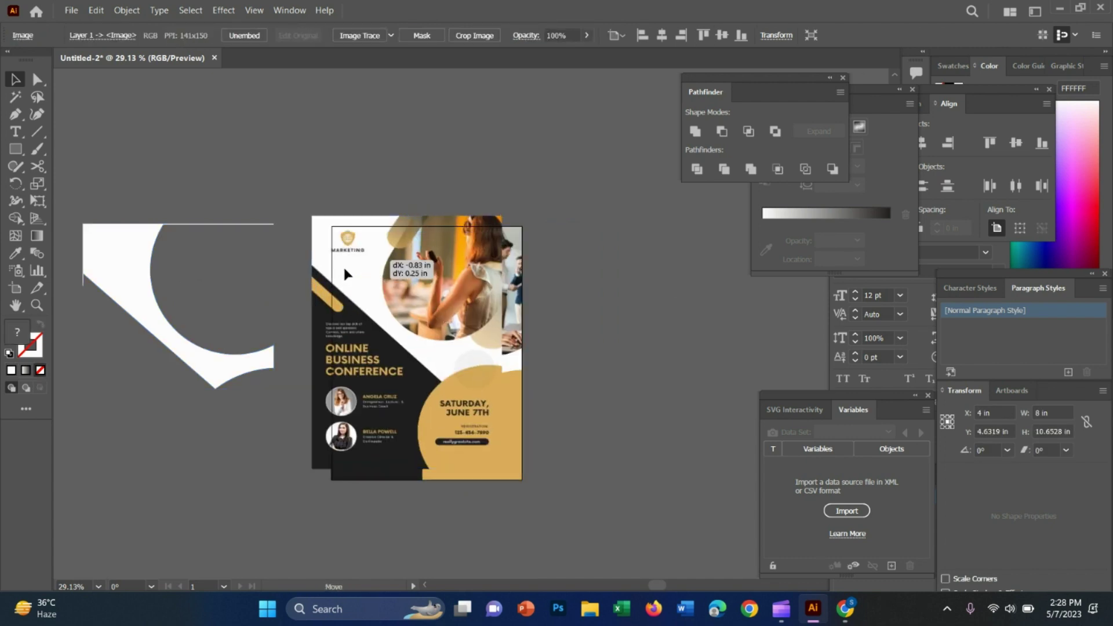
# Return the white corner shape to the top left and park the reference flyer beside the artboard
pyautogui.moveTo(123, 264); pyautogui.dragTo(371, 271)
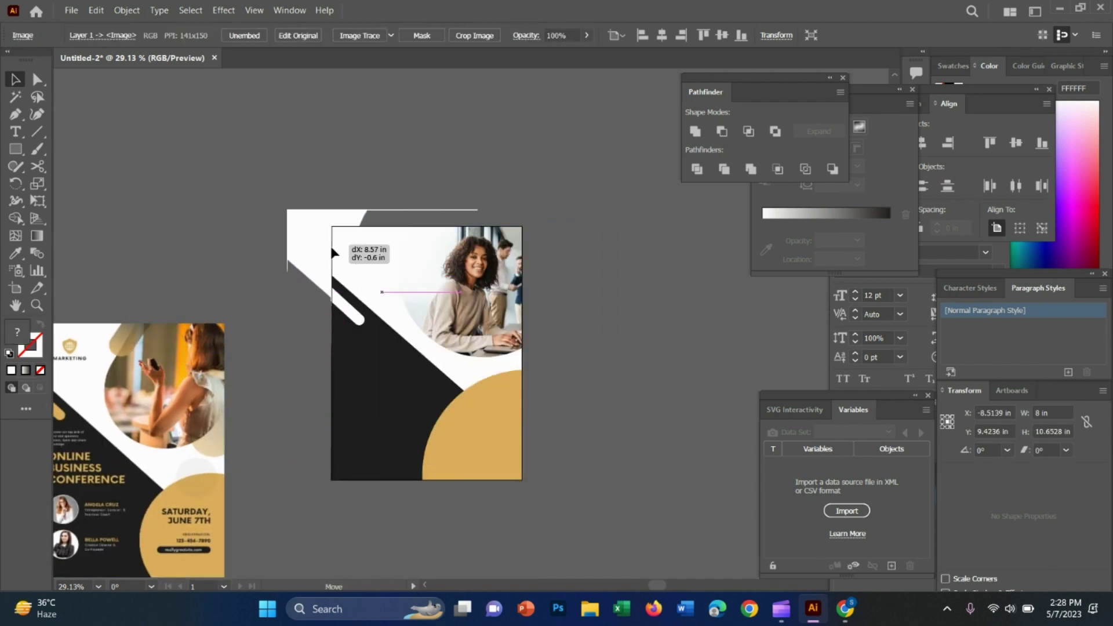
pyautogui.click(598, 282)
pyautogui.click(392, 266)
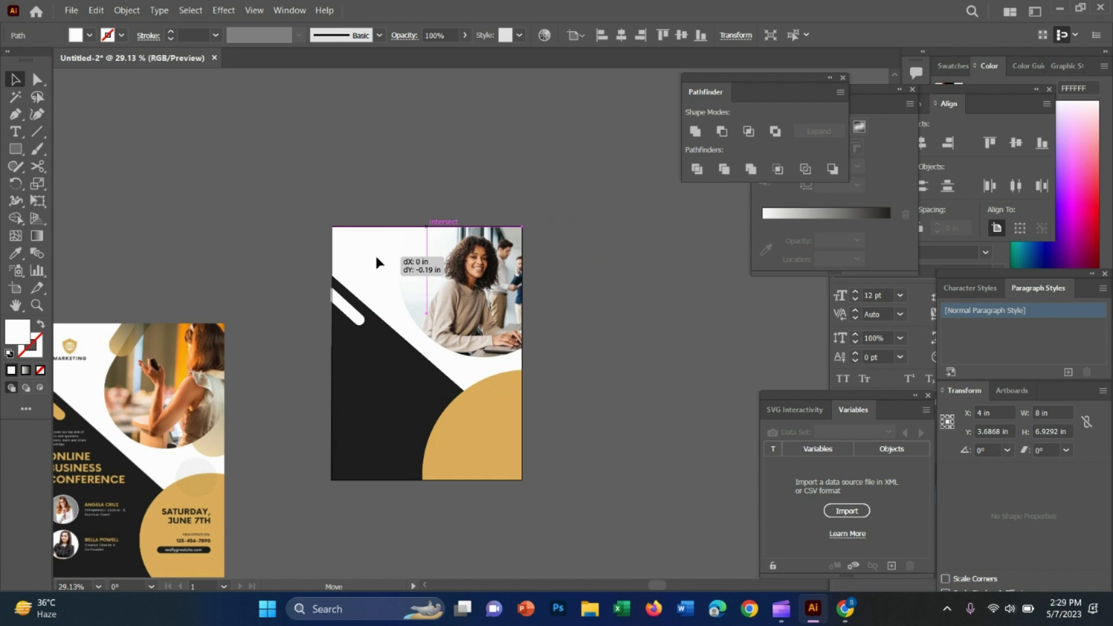
pyautogui.click(618, 249)
pyautogui.moveTo(161, 409); pyautogui.dragTo(307, 346)
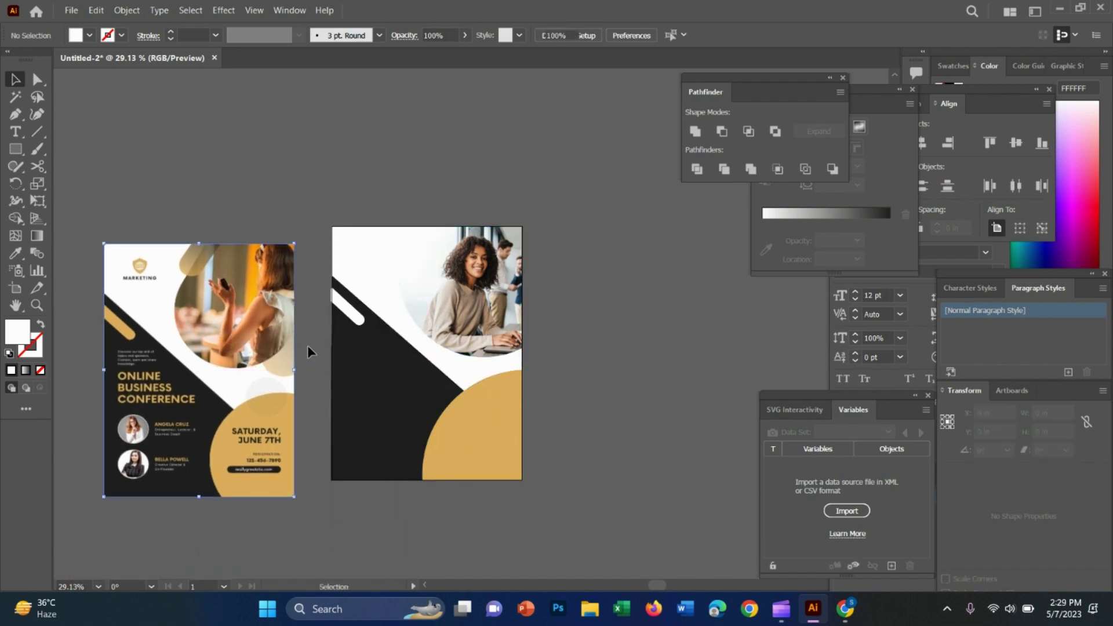
# Give the small diagonal bar the circle's gold colour and shift the reference flyer up
pyautogui.scroll(2, 335, 311)
pyautogui.click(336, 311)
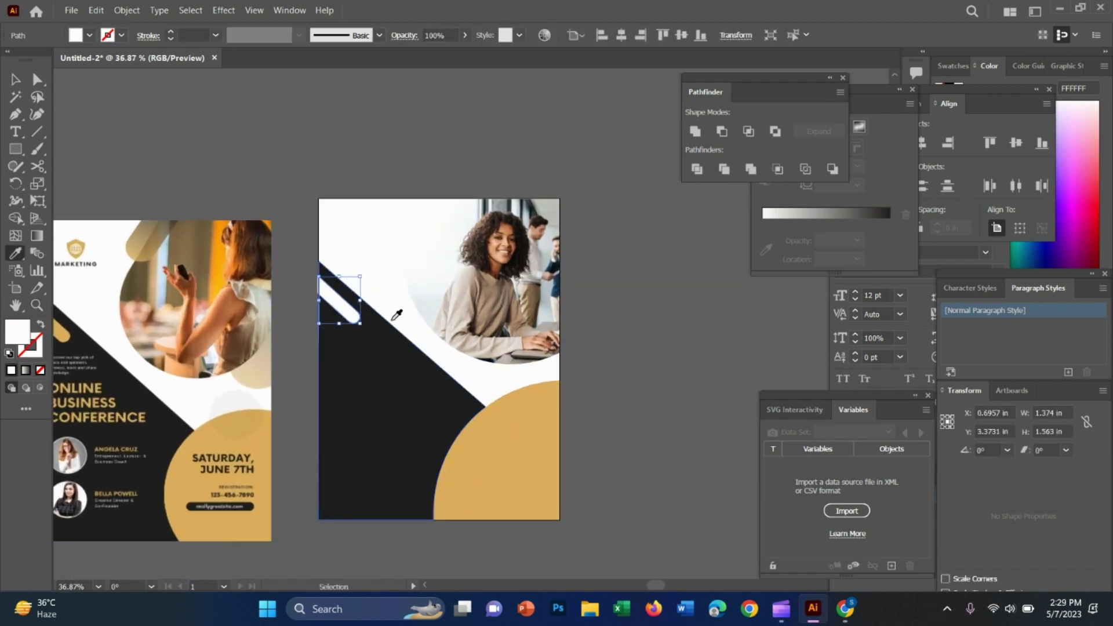
pyautogui.click(526, 464)
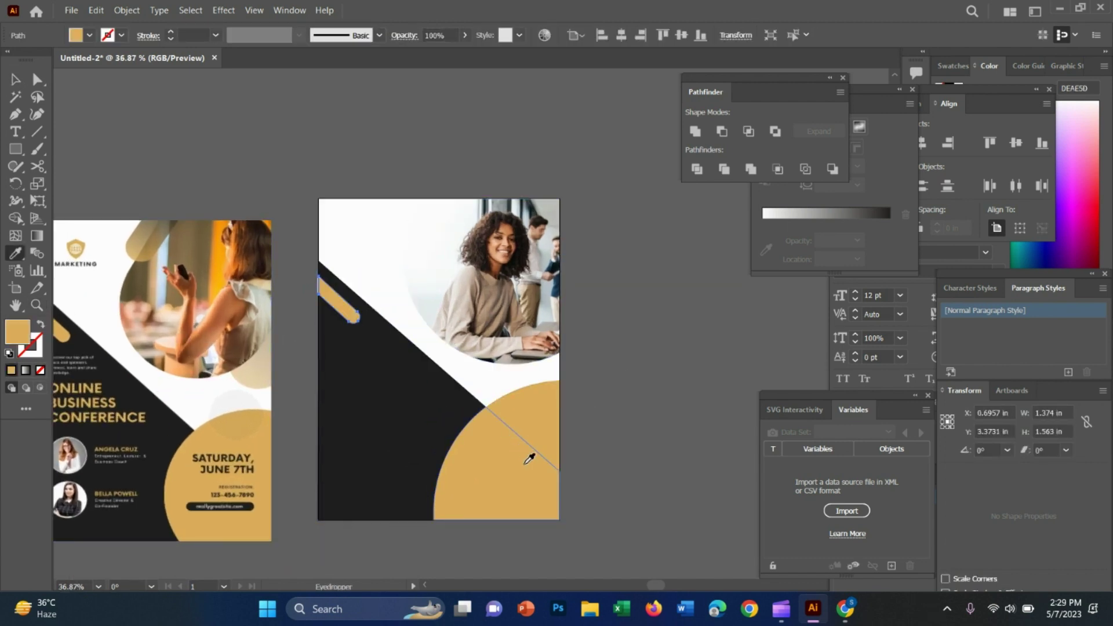
pyautogui.click(647, 322)
pyautogui.moveTo(259, 344); pyautogui.dragTo(298, 266)
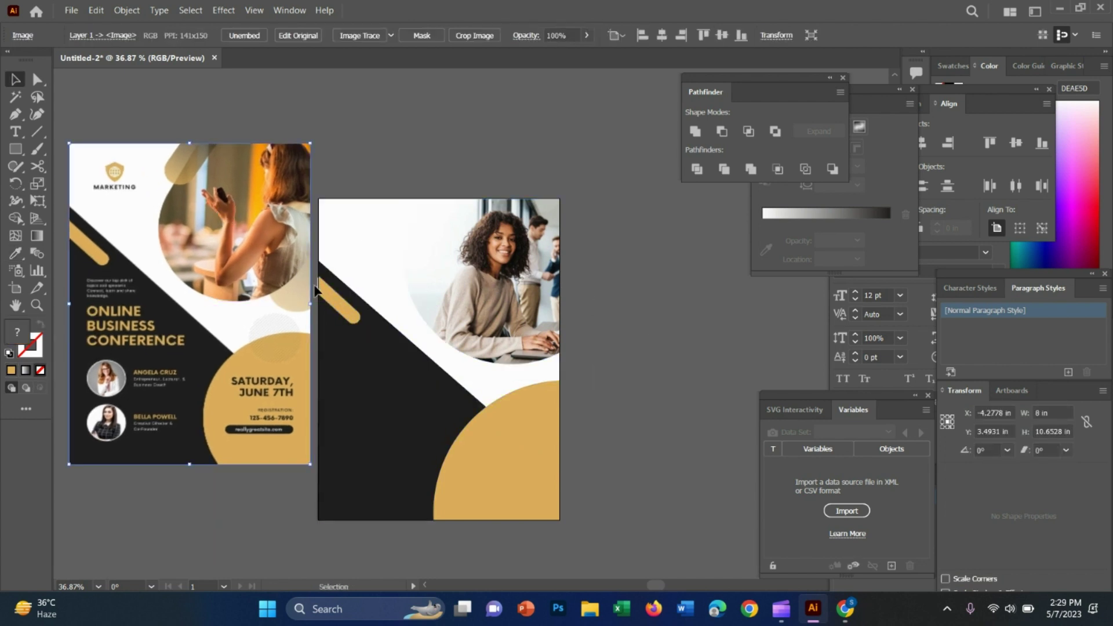
# Draw a tall gold rectangle, tilt it, round its ends, and set it over the top edge
pyautogui.click(16, 148)
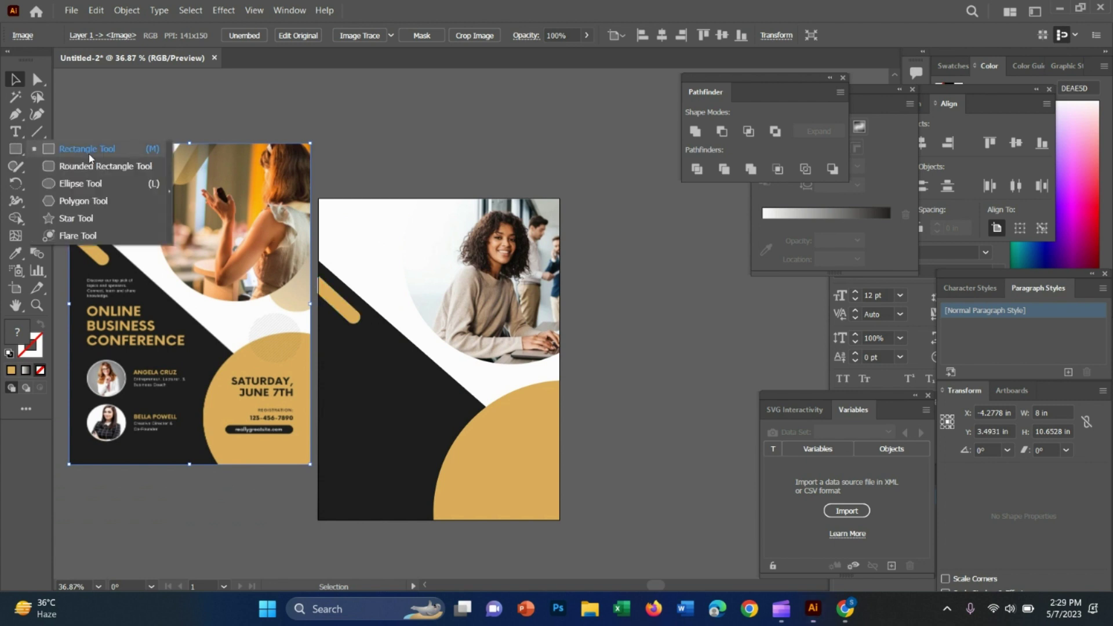
pyautogui.moveTo(423, 199); pyautogui.dragTo(447, 285)
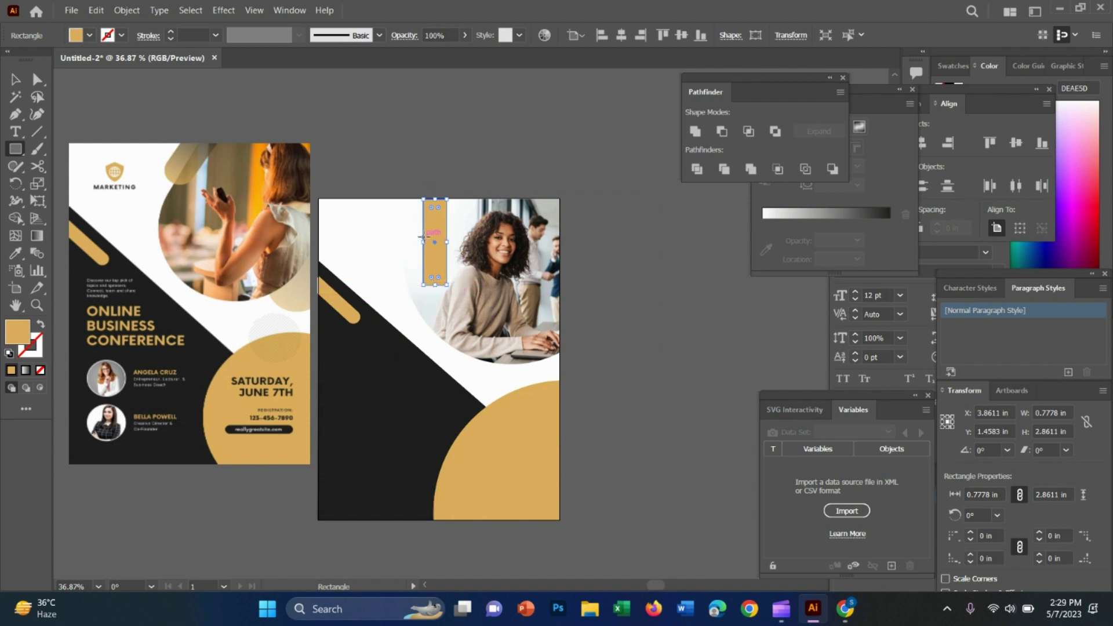
pyautogui.moveTo(423, 242); pyautogui.dragTo(413, 242)
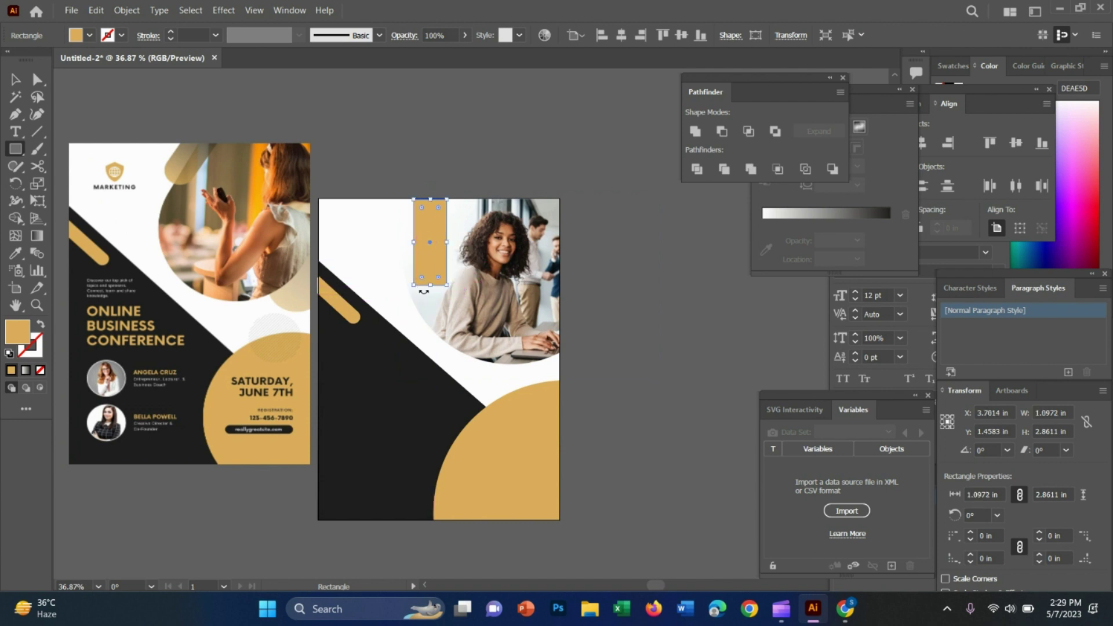
pyautogui.moveTo(430, 289); pyautogui.dragTo(399, 281)
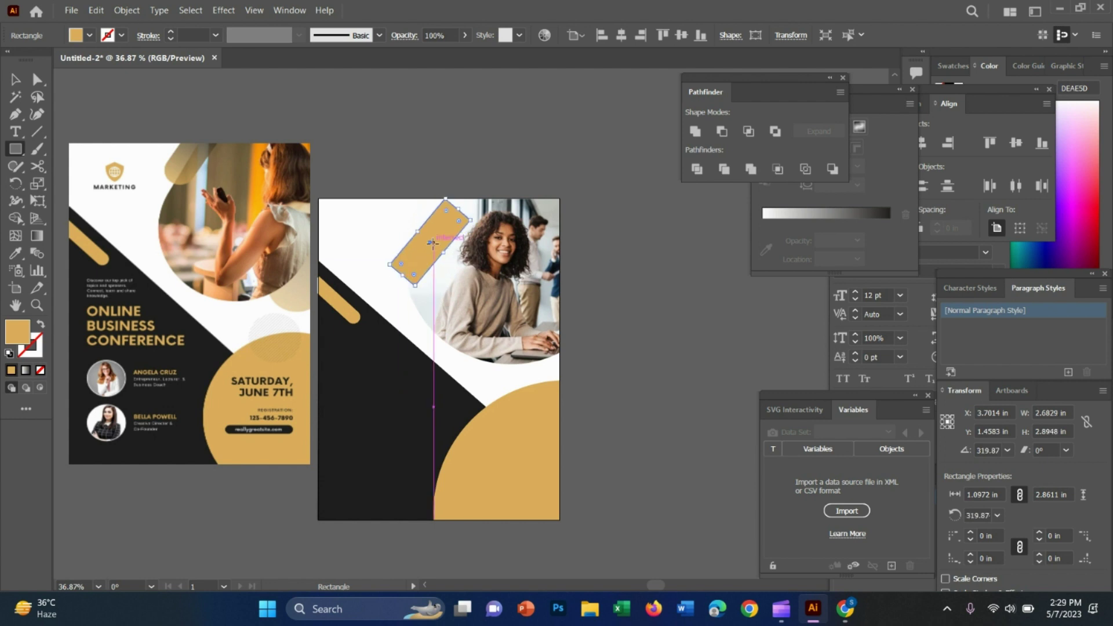
pyautogui.press('v')
pyautogui.moveTo(432, 246); pyautogui.dragTo(438, 198)
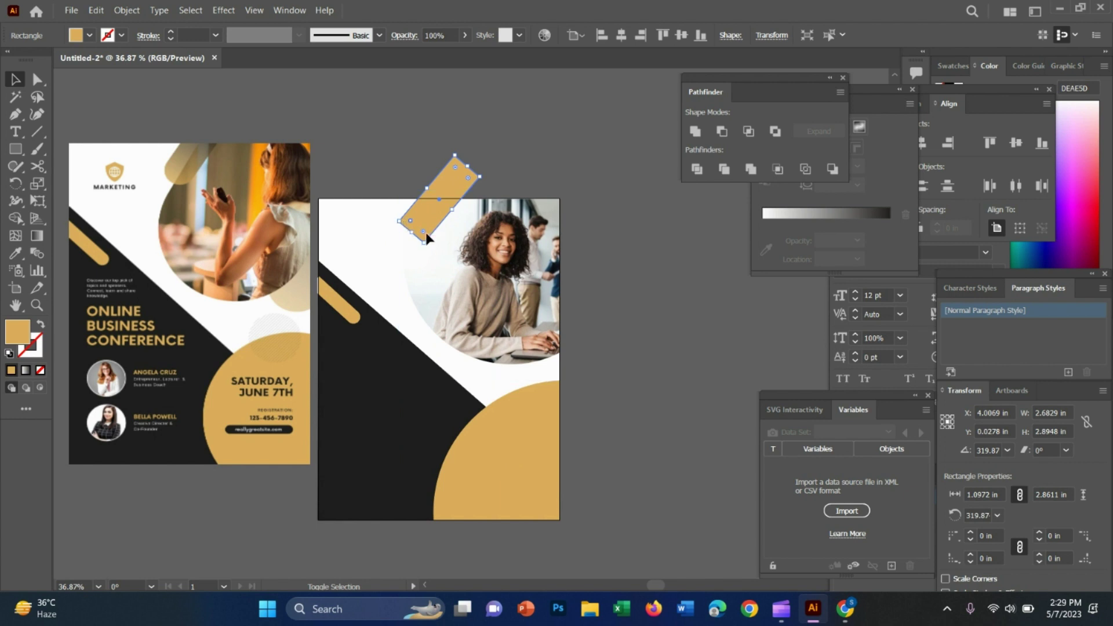
pyautogui.moveTo(412, 221); pyautogui.dragTo(426, 201)
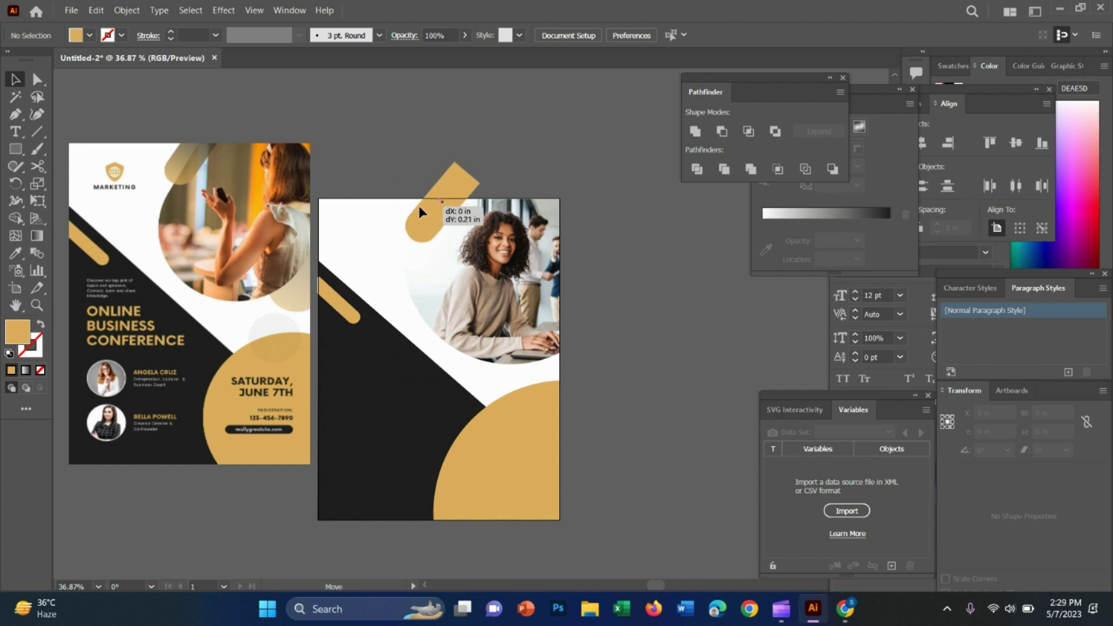
pyautogui.moveTo(419, 205); pyautogui.dragTo(411, 218)
pyautogui.click(408, 149)
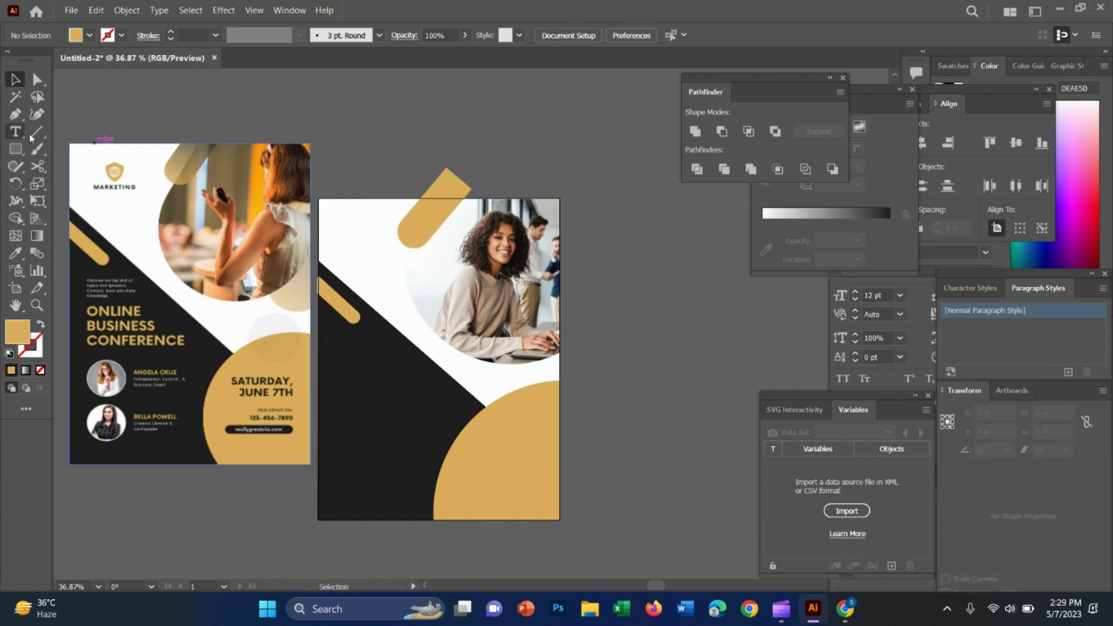
# Draw a line along the artboard's top edge and Divide the tilted gold bar with it
pyautogui.moveTo(316, 198); pyautogui.dragTo(412, 193)
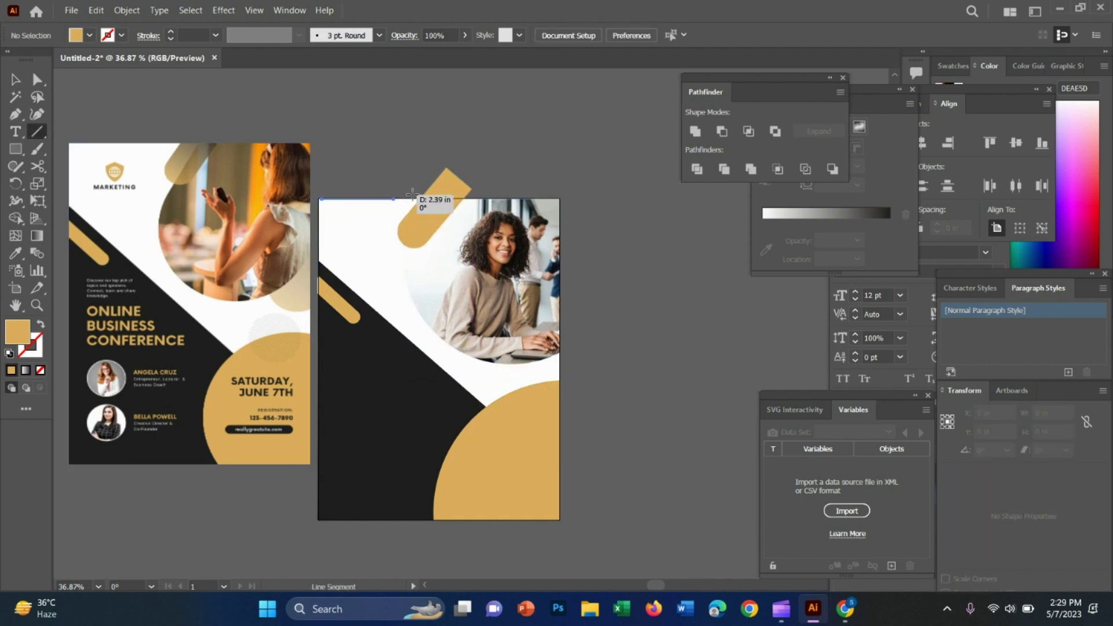
pyautogui.moveTo(543, 196); pyautogui.dragTo(579, 199)
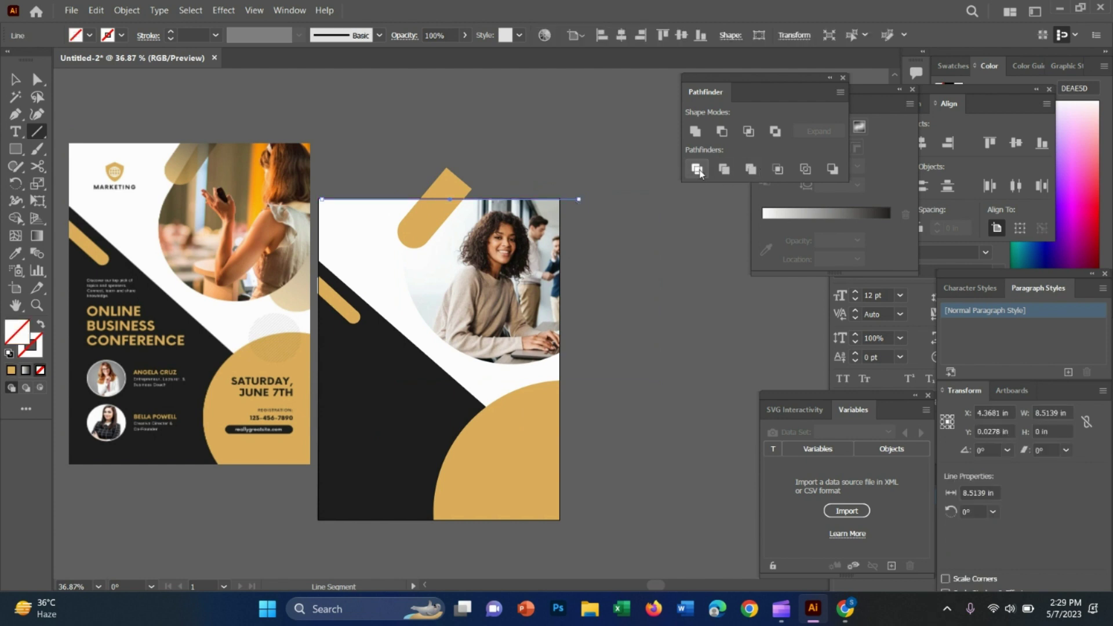
pyautogui.click(15, 79)
pyautogui.moveTo(256, 195); pyautogui.dragTo(204, 202)
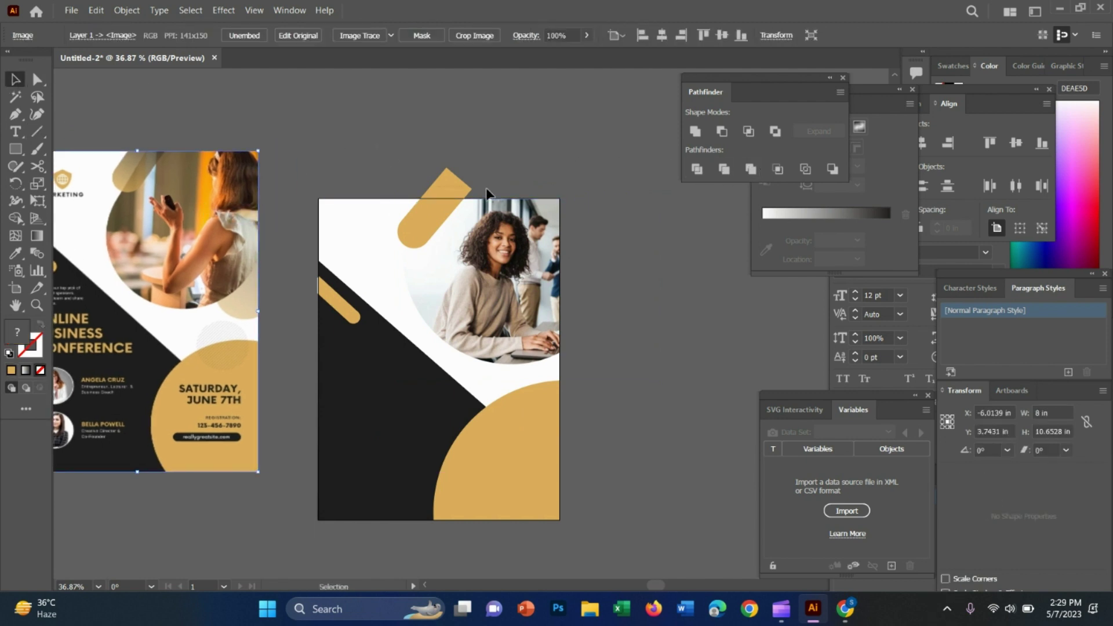
pyautogui.click(697, 169)
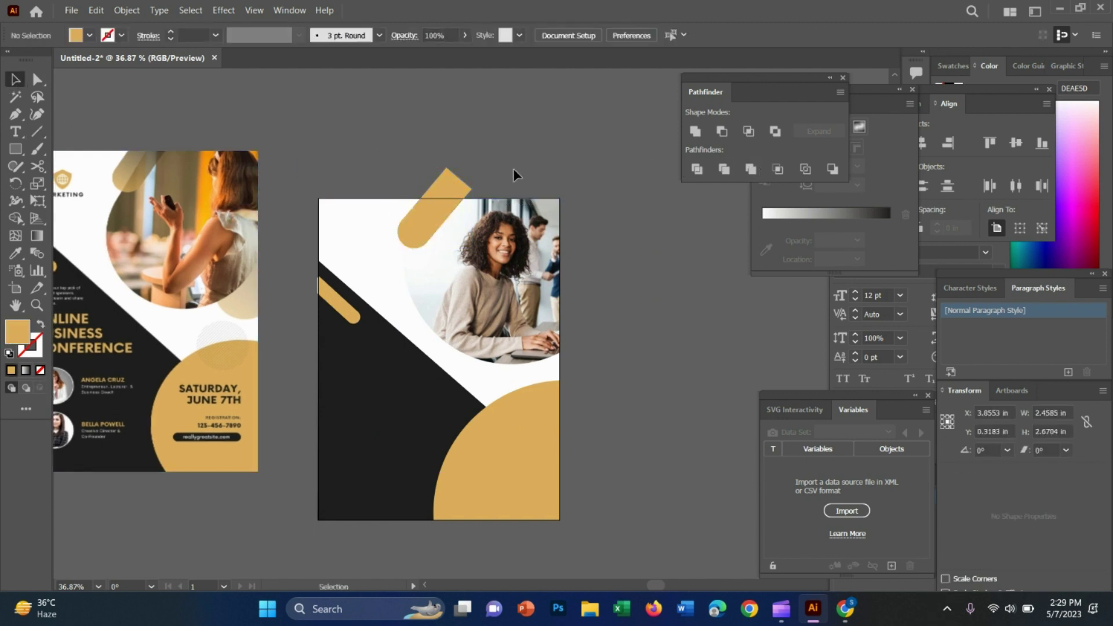
pyautogui.rightClick(434, 199)
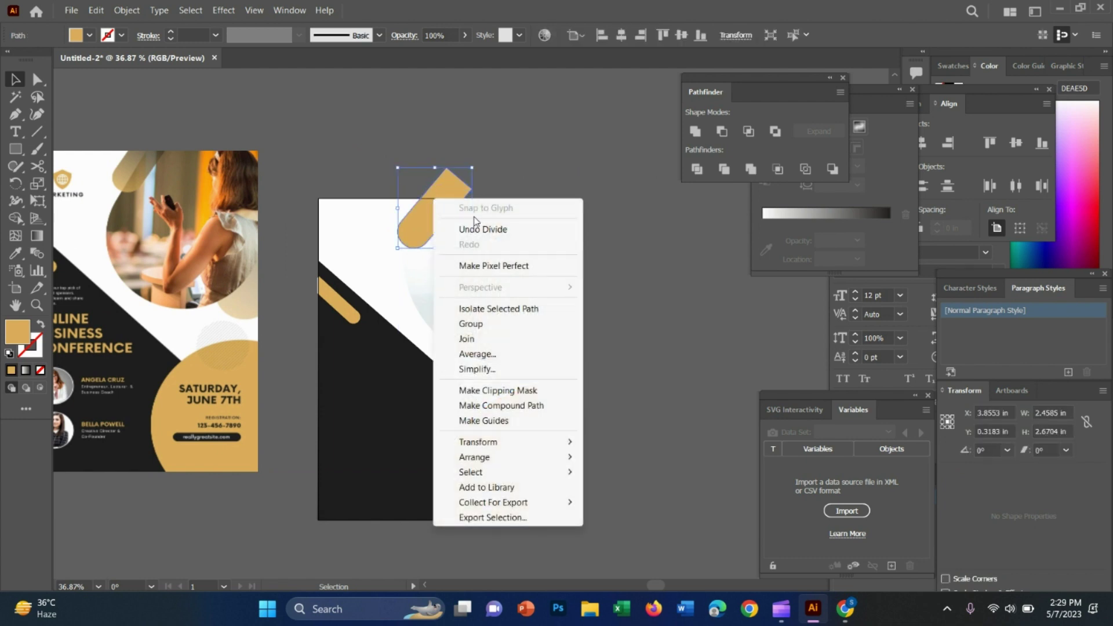
pyautogui.click(481, 113)
pyautogui.hotkey('ctrl', 'a')
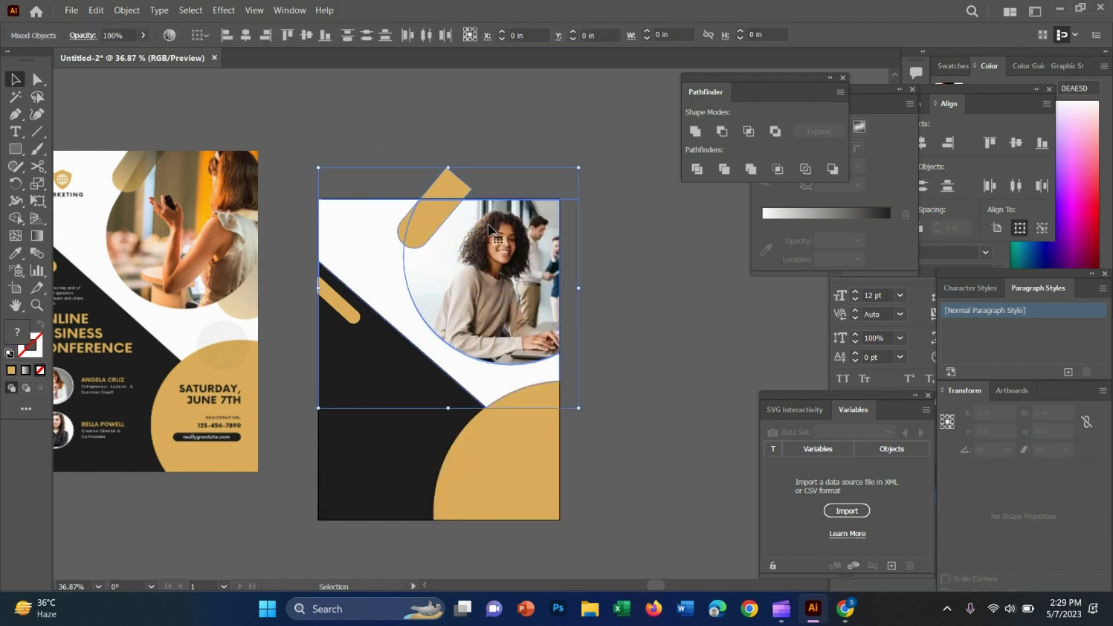
# Ungroup the divided gold bar shapes and delete the stray triangular gold piece
pyautogui.click(703, 174)
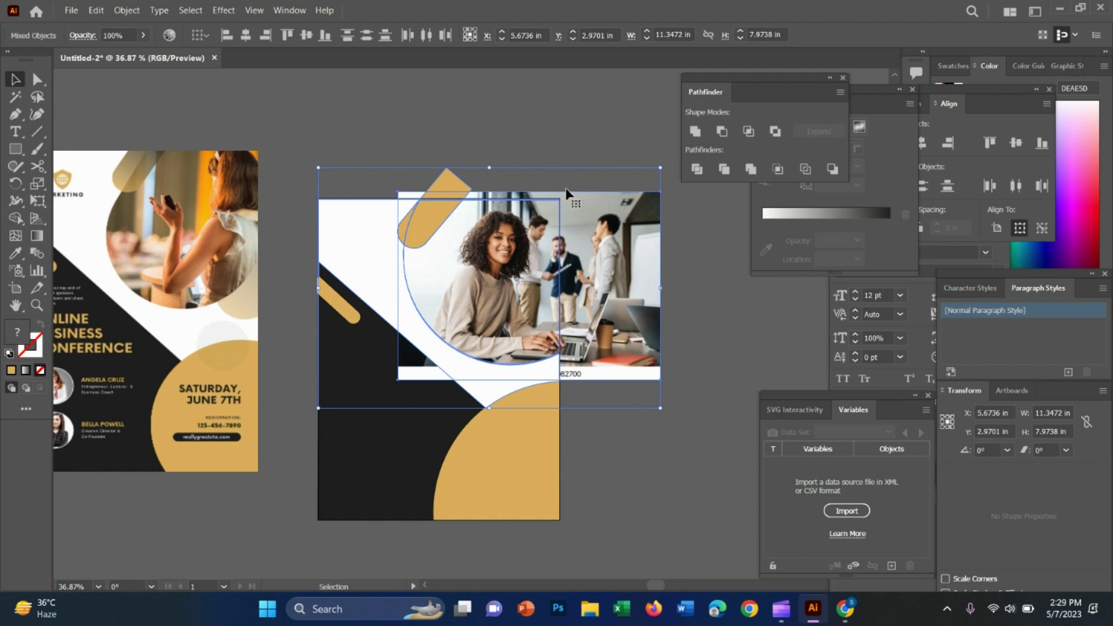
pyautogui.click(467, 116)
pyautogui.click(444, 180)
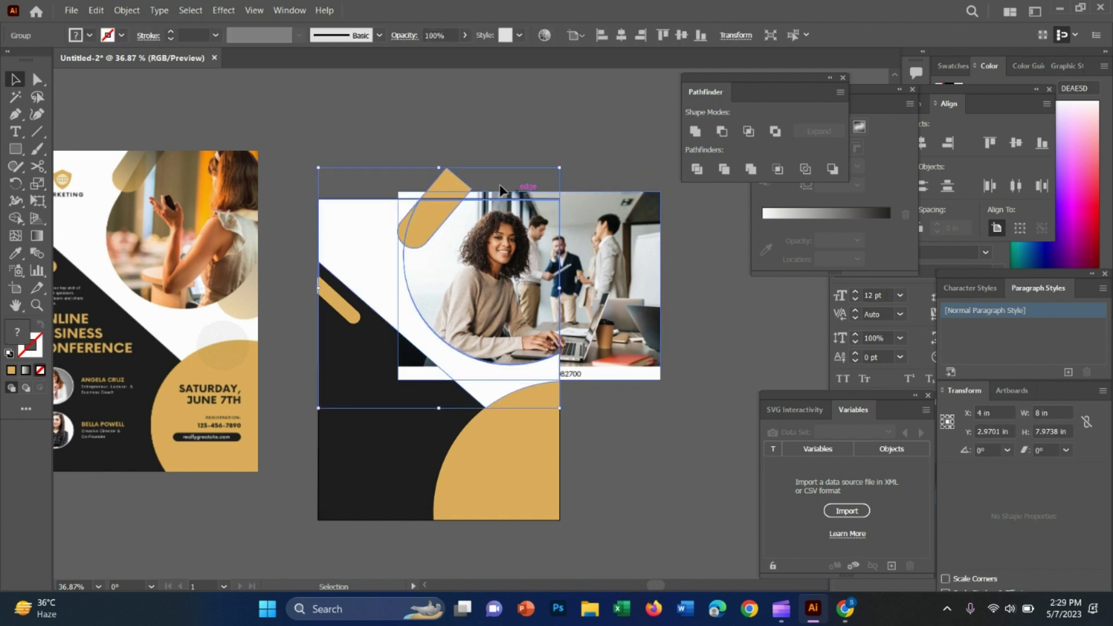
pyautogui.rightClick(443, 193)
pyautogui.click(485, 311)
pyautogui.click(447, 194)
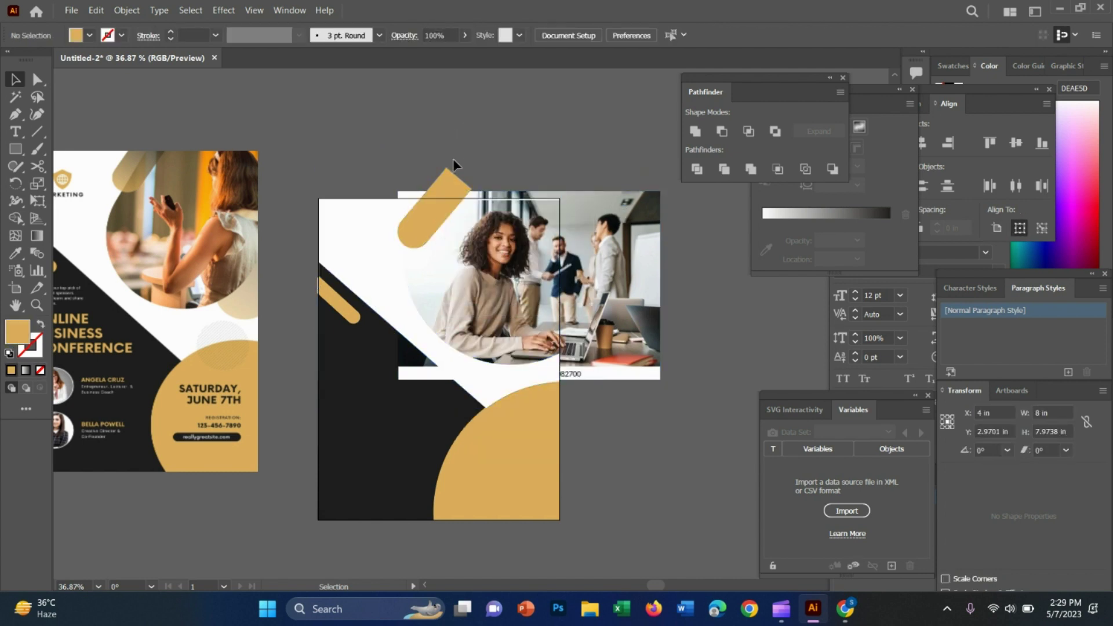
pyautogui.press('Delete')
# Undo trial moves of the office photo so it stays over the artboard's upper right
pyautogui.moveTo(603, 223); pyautogui.dragTo(601, 99)
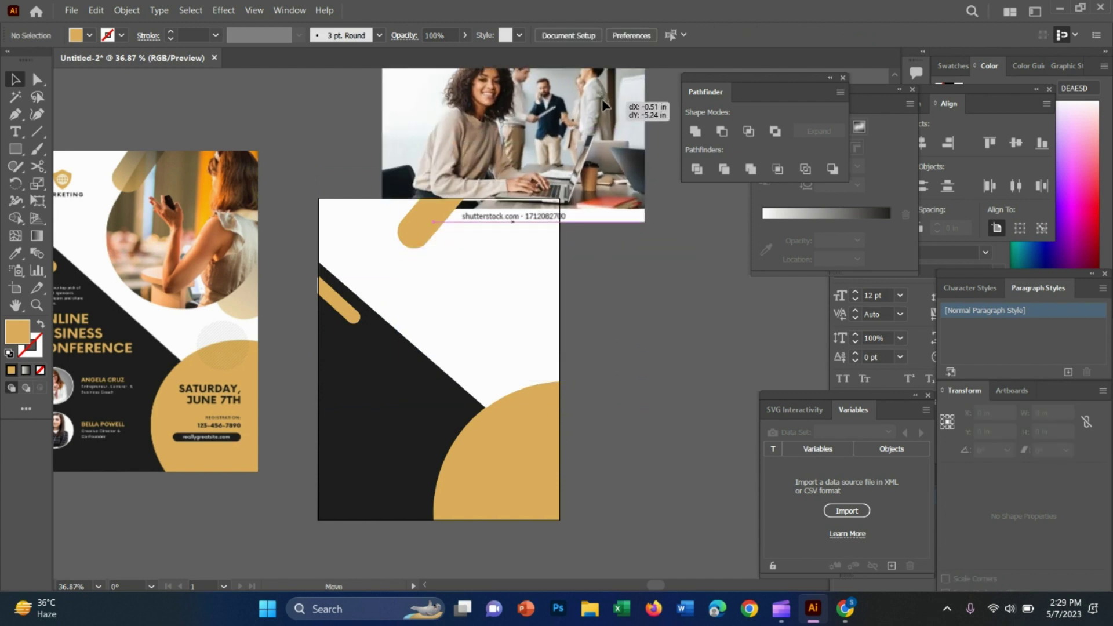
pyautogui.hotkey('ctrl', 'z')
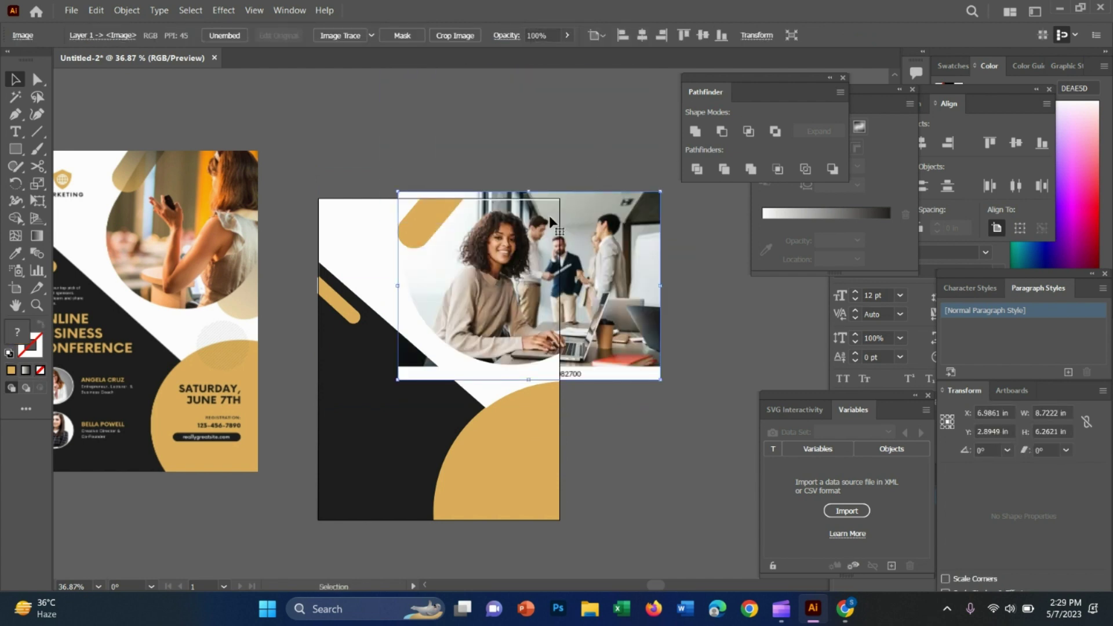
pyautogui.click(534, 160)
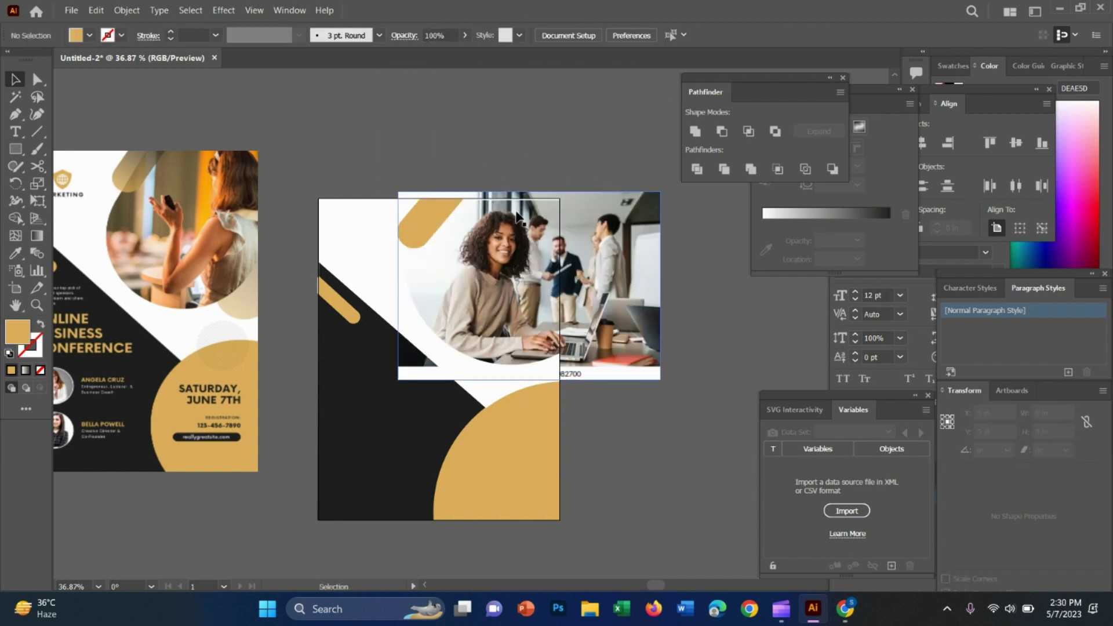
pyautogui.click(506, 273)
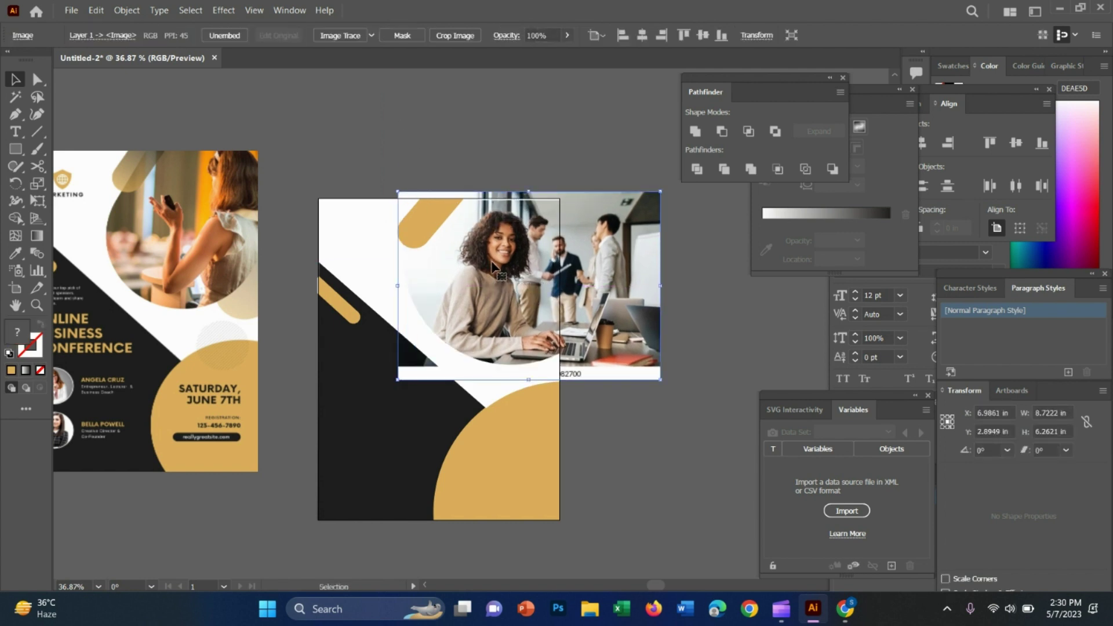
pyautogui.click(365, 125)
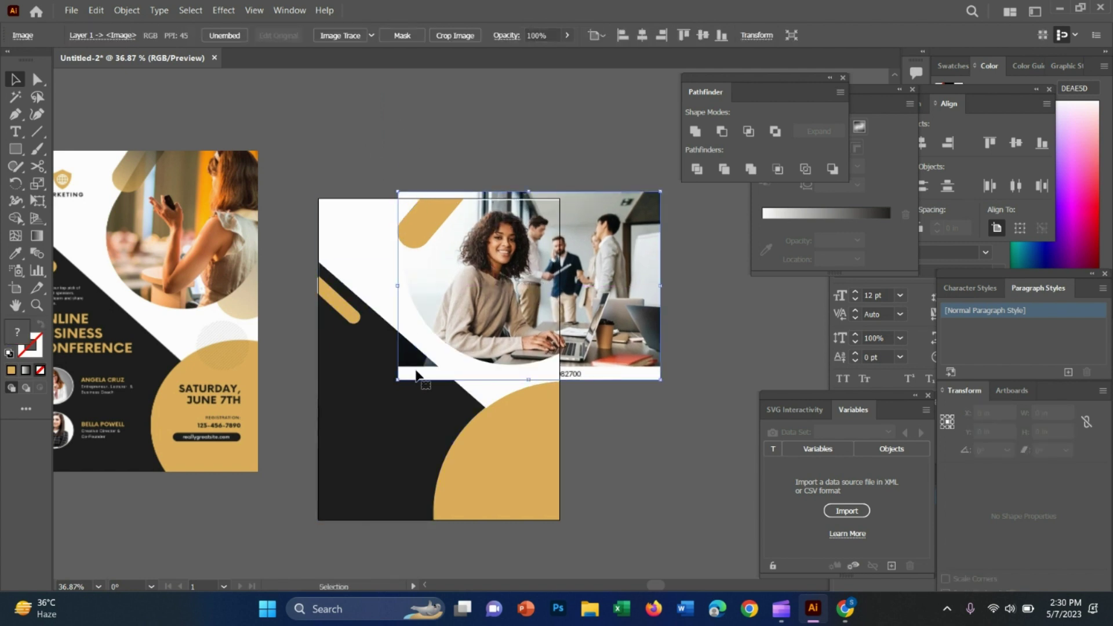
pyautogui.rightClick(453, 372)
pyautogui.moveTo(505, 267); pyautogui.dragTo(676, 285)
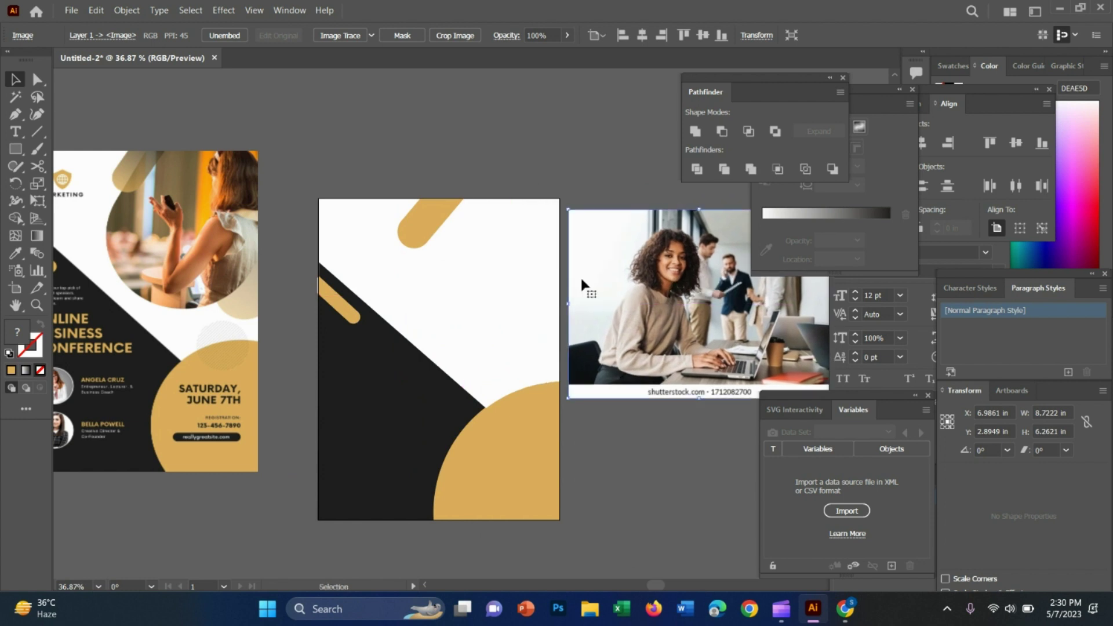
pyautogui.click(488, 277)
pyautogui.hotkey('ctrl', 'z')
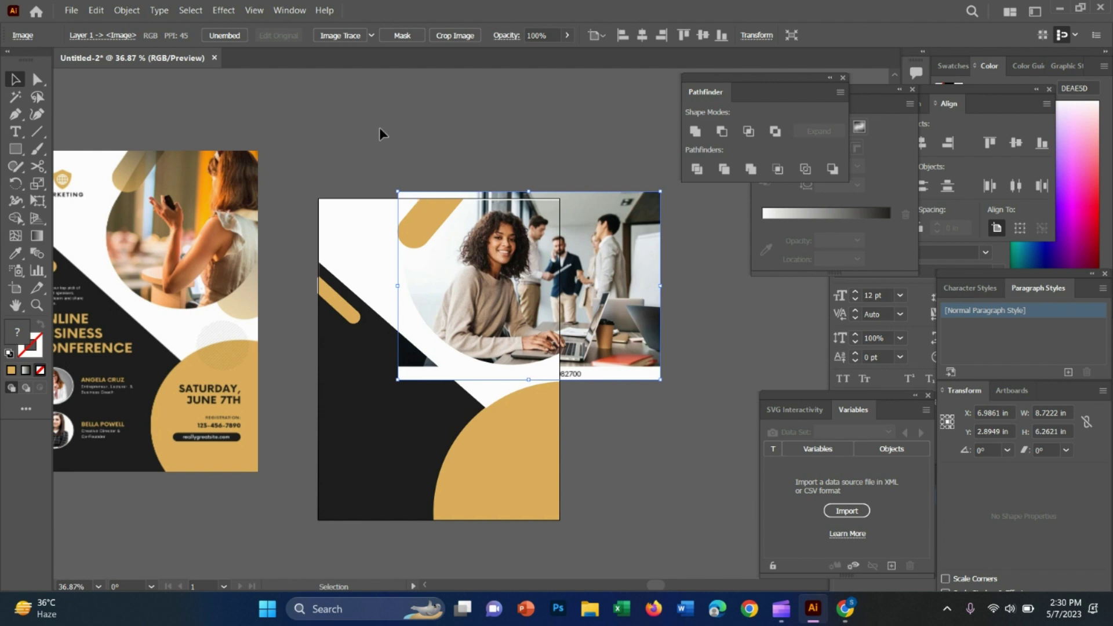
pyautogui.moveTo(16, 149); pyautogui.dragTo(79, 184)
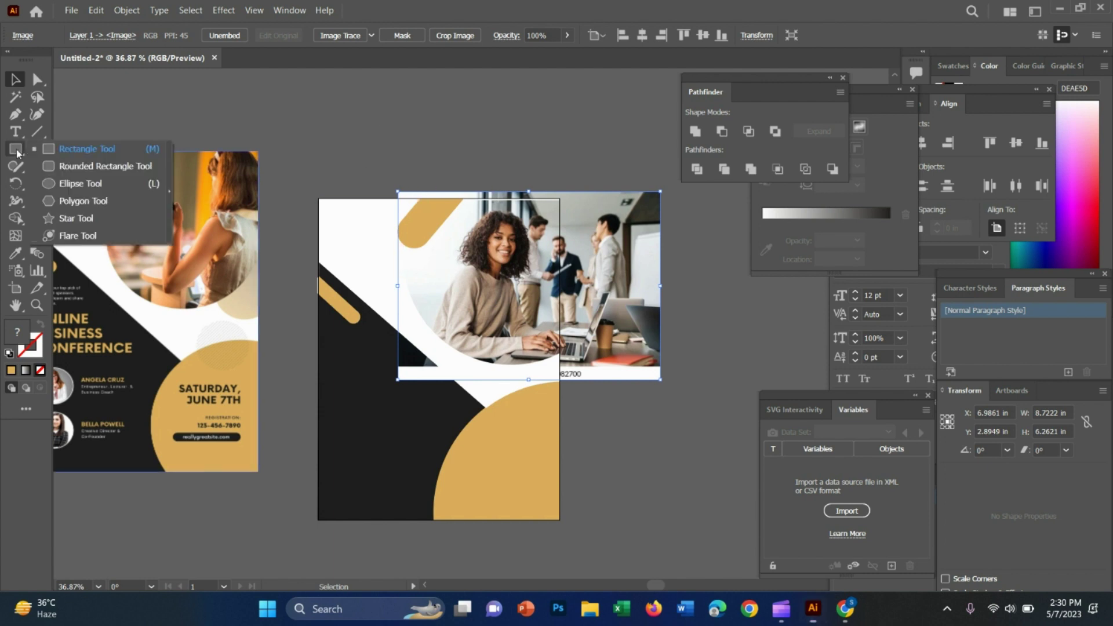
# Draw a gold circle about 6.69 inches across over the photo and nudge it right
pyautogui.click(79, 184)
pyautogui.moveTo(492, 269); pyautogui.dragTo(588, 350)
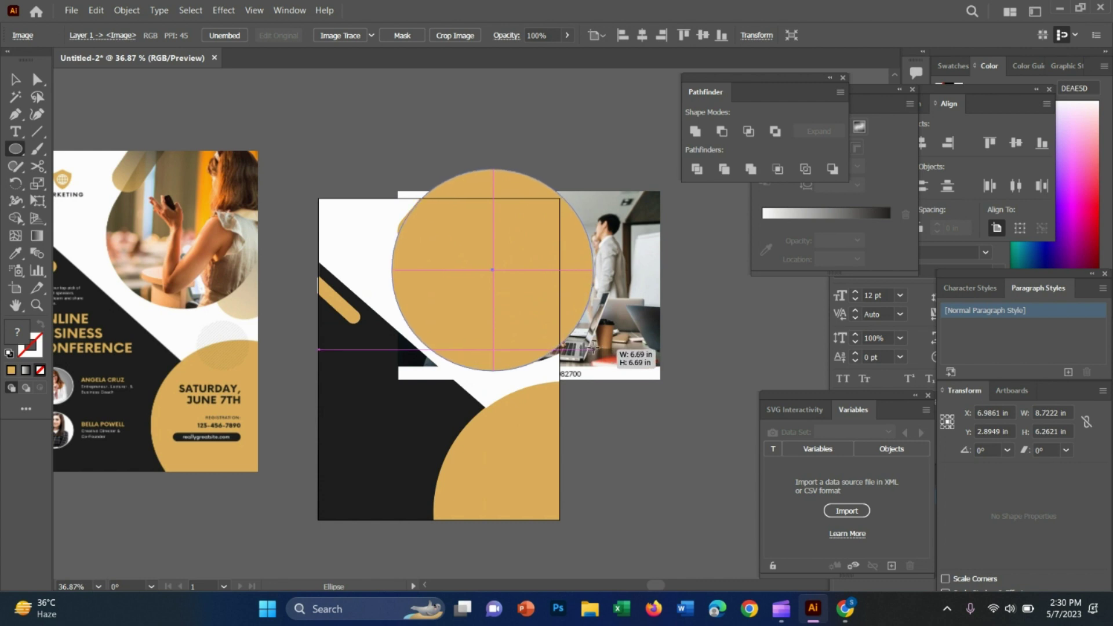
pyautogui.moveTo(589, 367); pyautogui.dragTo(594, 371)
pyautogui.click(18, 87)
pyautogui.click(471, 89)
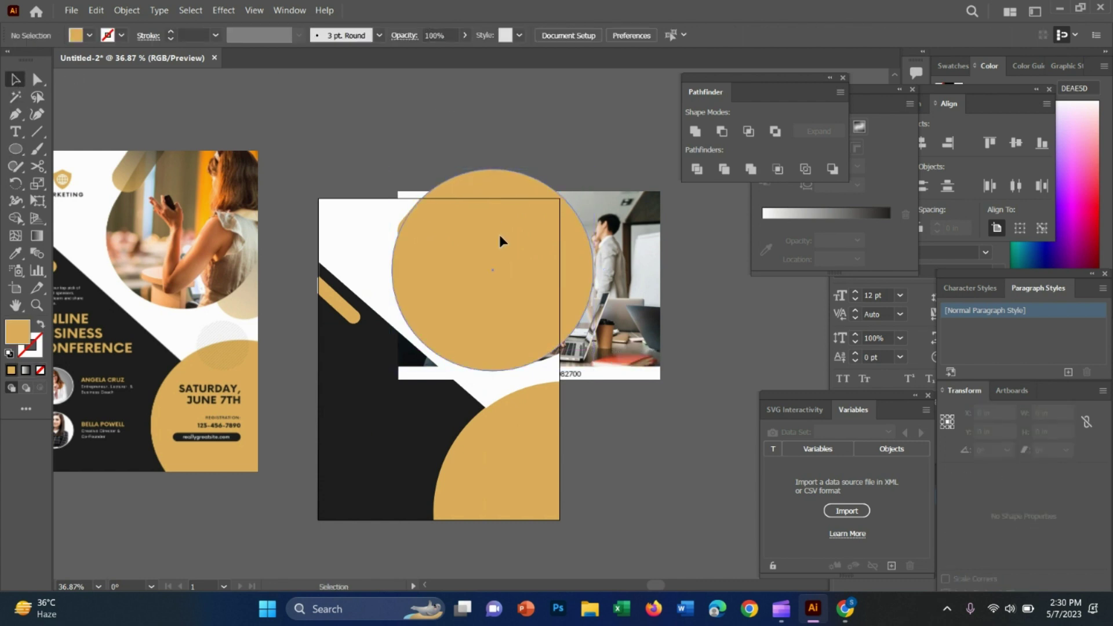
pyautogui.moveTo(499, 234); pyautogui.dragTo(522, 239)
# Move the gold circle further down-right, undoing an accidental shift of the top rounded shape
pyautogui.click(447, 242)
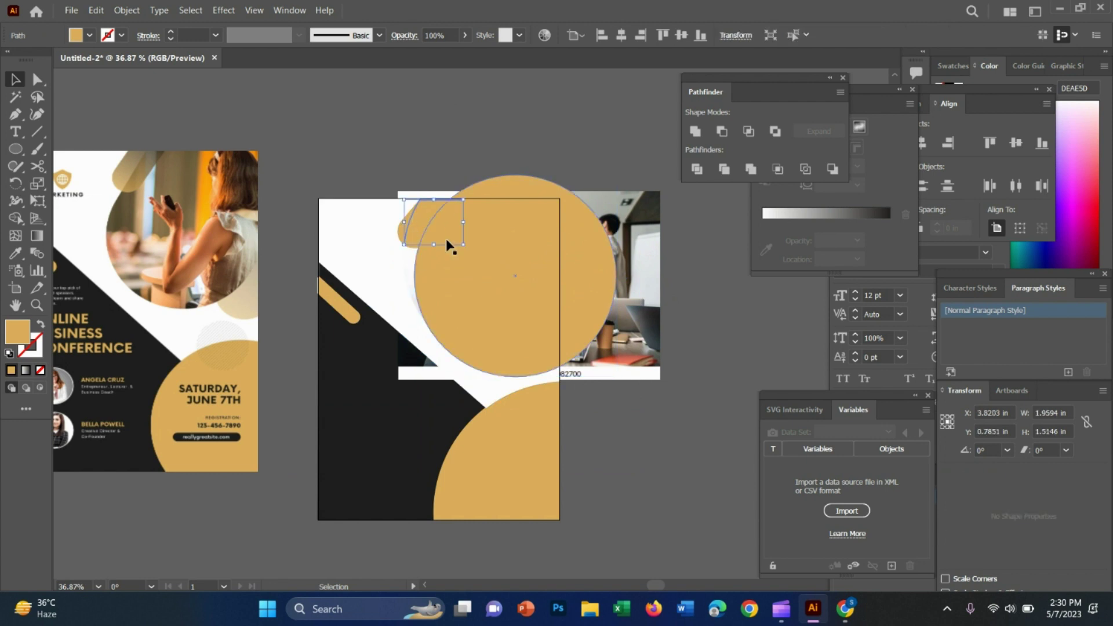
pyautogui.moveTo(348, 167); pyautogui.dragTo(353, 173)
pyautogui.hotkey('ctrl', 'z')
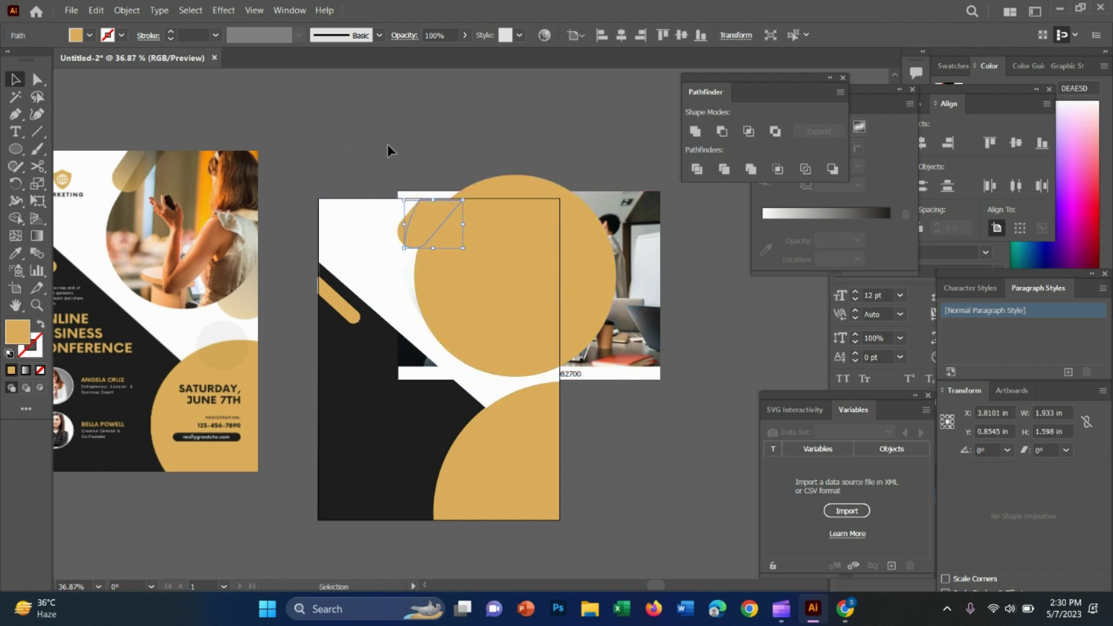
pyautogui.moveTo(449, 251); pyautogui.dragTo(530, 285)
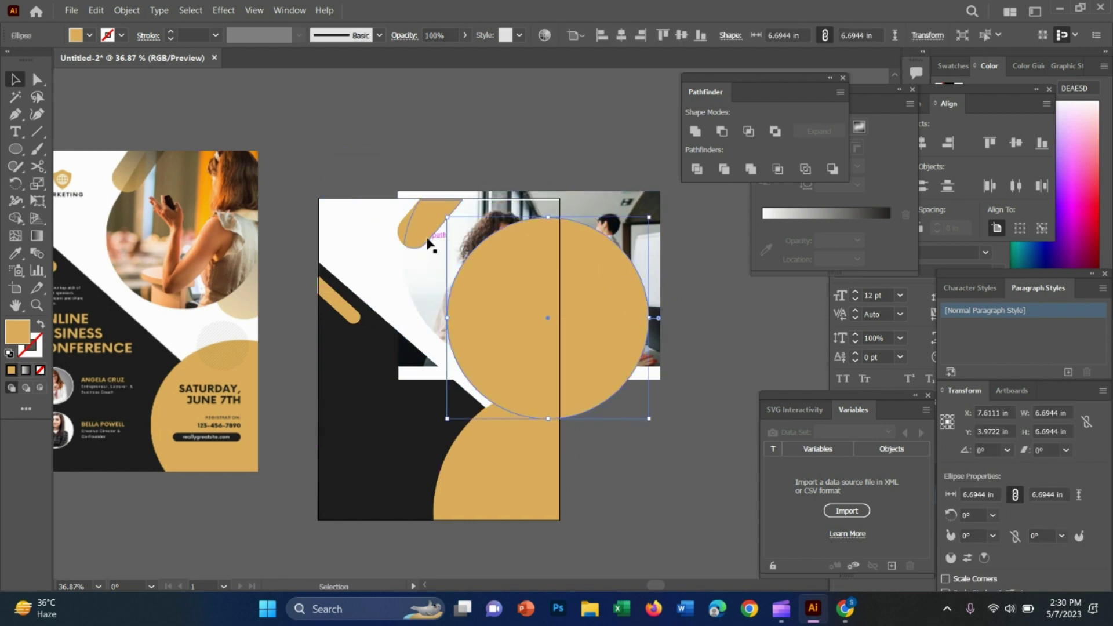
pyautogui.scroll(5, 408, 211)
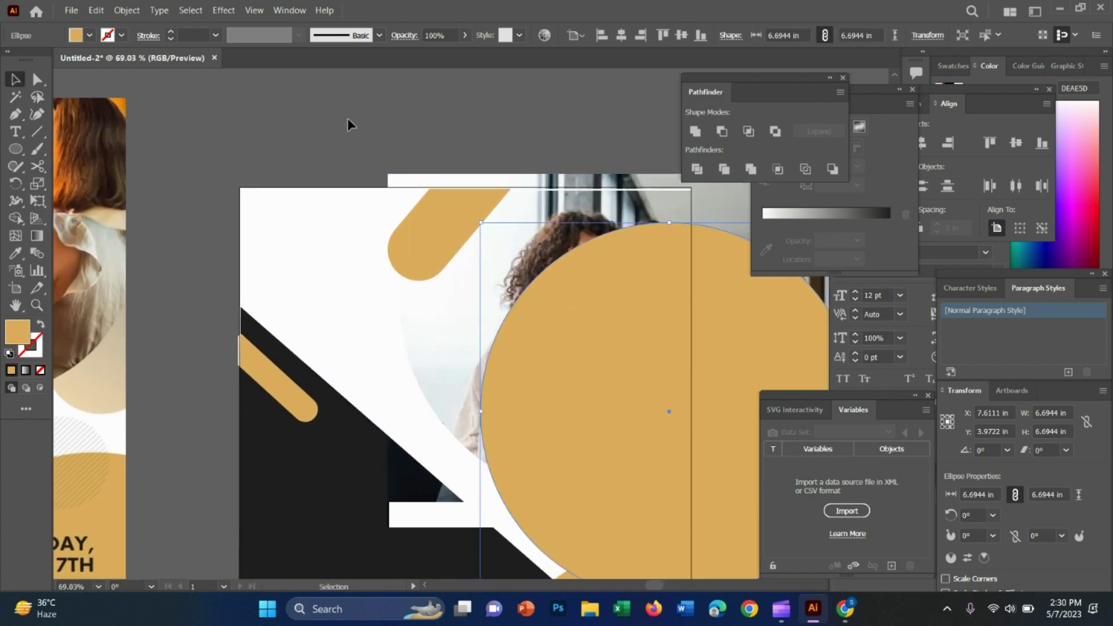
# Group the two top gold rounded pieces, then undo the trial moves of the group
pyautogui.click(347, 117)
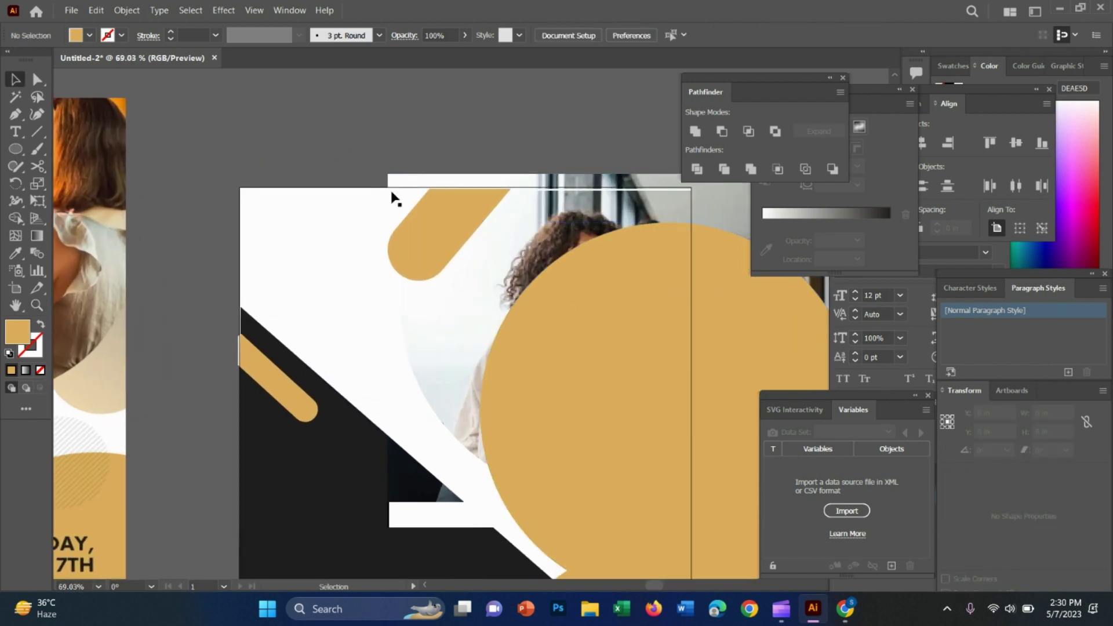
pyautogui.click(438, 238)
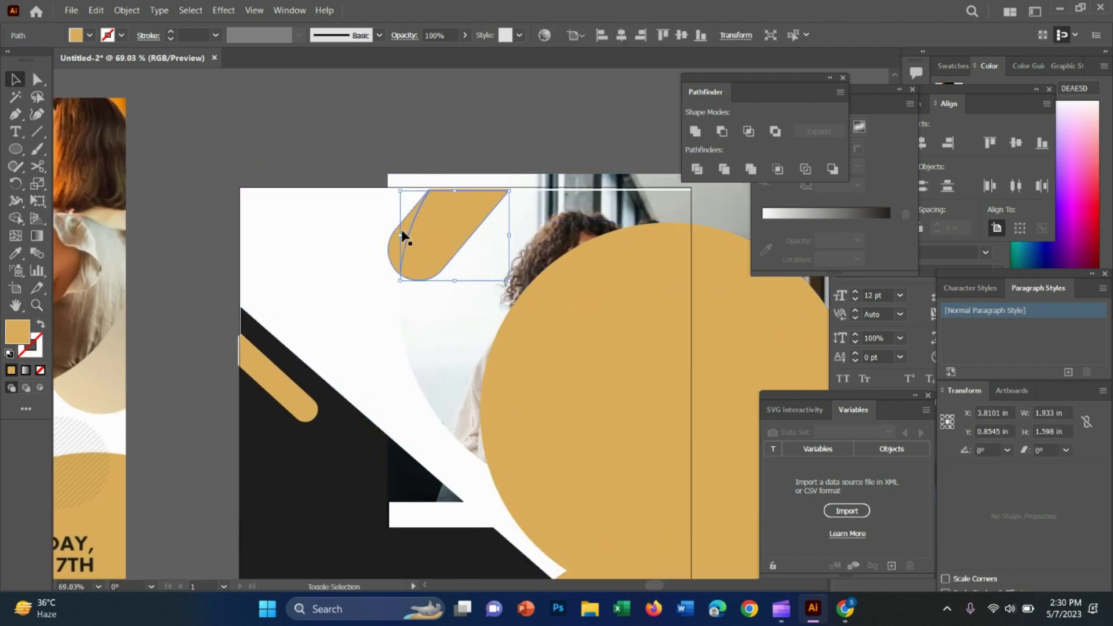
pyautogui.keyDown('shift'); pyautogui.click(403, 236); pyautogui.keyUp('shift')
pyautogui.hotkey('ctrl', 'g')
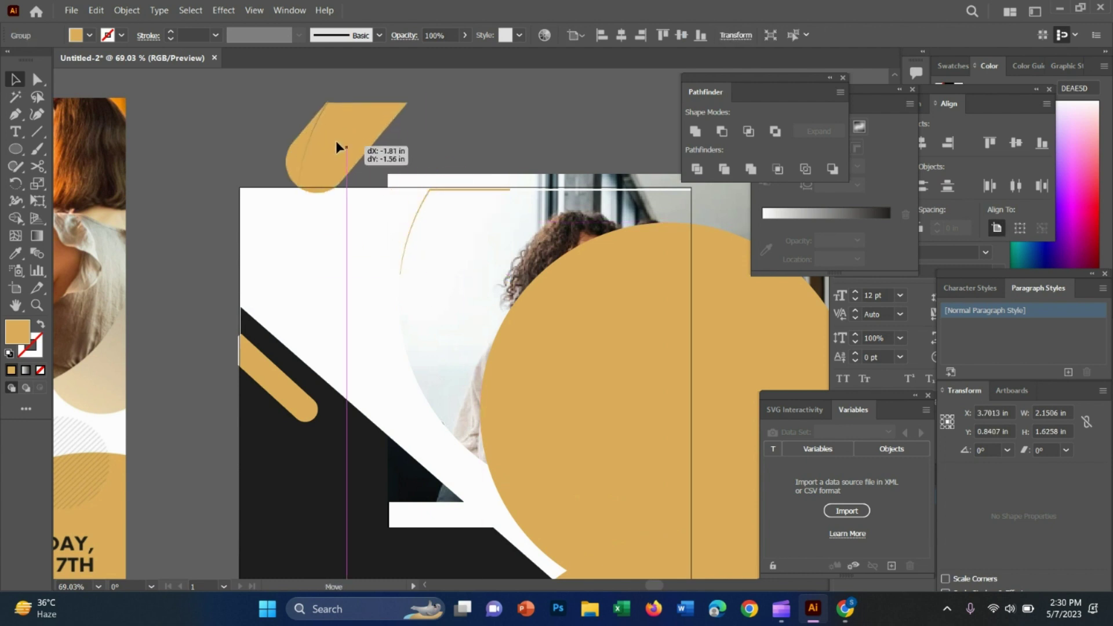
pyautogui.moveTo(447, 244); pyautogui.dragTo(334, 146)
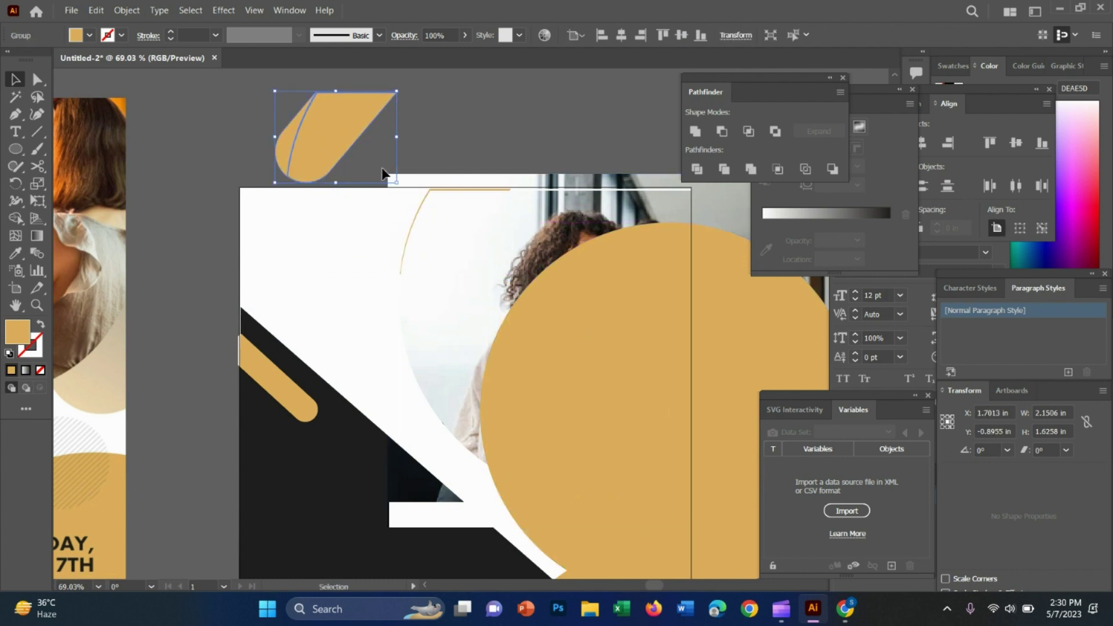
pyautogui.hotkey('ctrl', 'z')
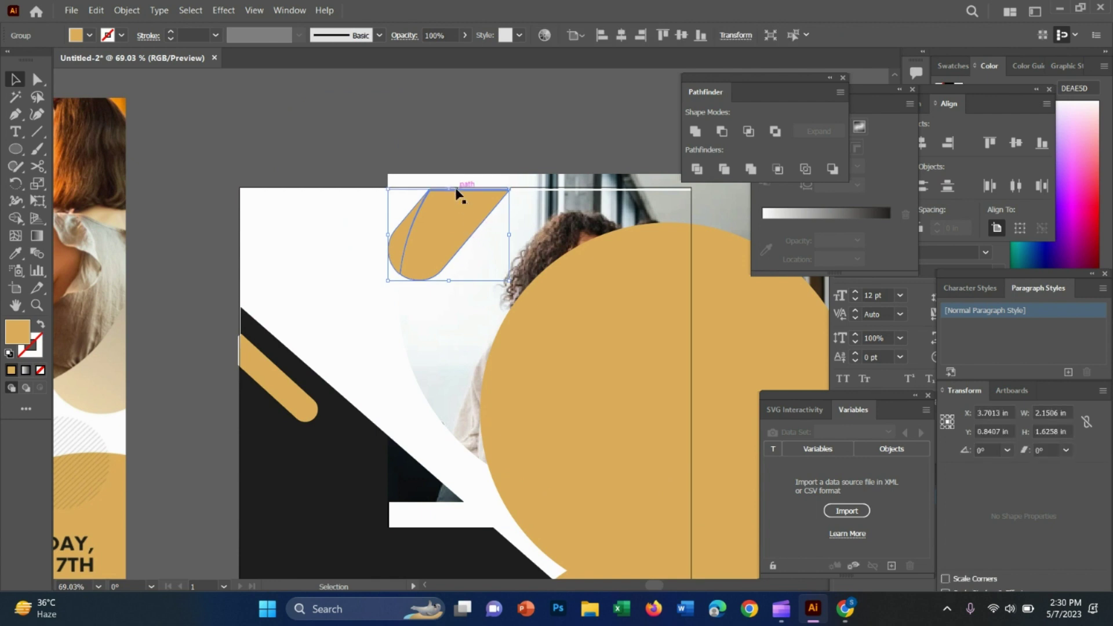
pyautogui.moveTo(444, 208); pyautogui.dragTo(428, 235)
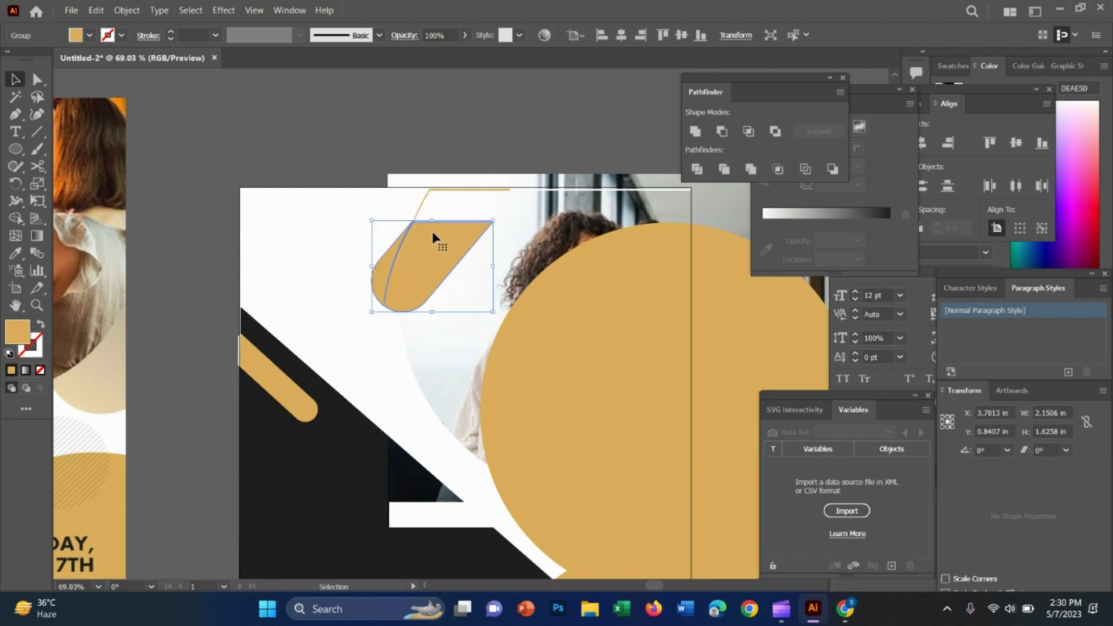
pyautogui.keyDown('shift'); pyautogui.click(427, 200); pyautogui.keyUp('shift')
pyautogui.moveTo(436, 241); pyautogui.dragTo(437, 241)
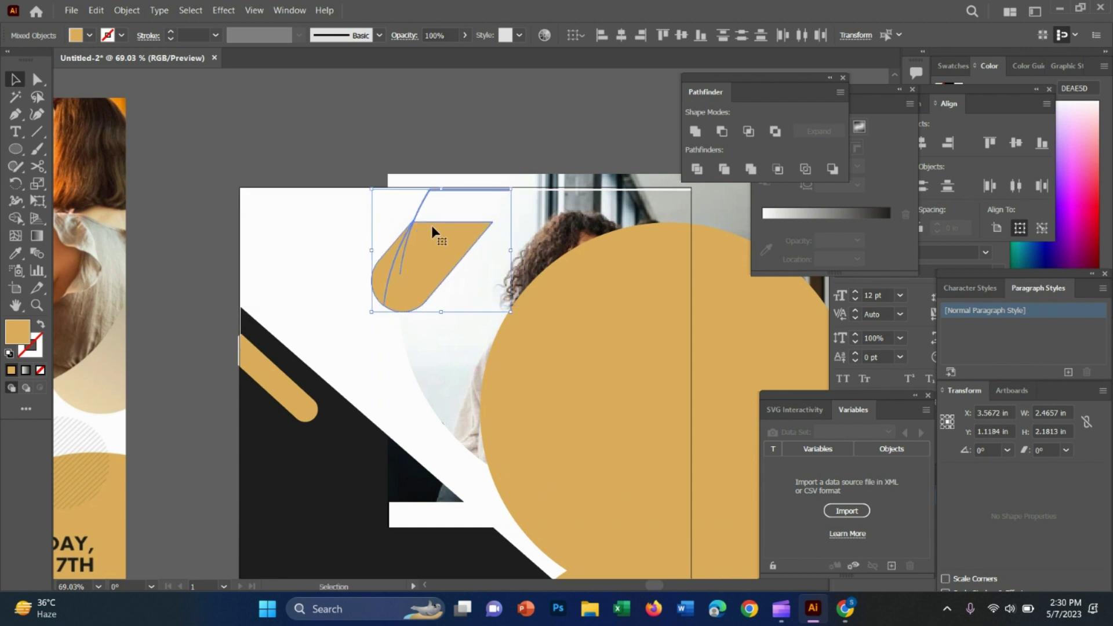
pyautogui.click(349, 144)
pyautogui.moveTo(421, 284); pyautogui.dragTo(440, 241)
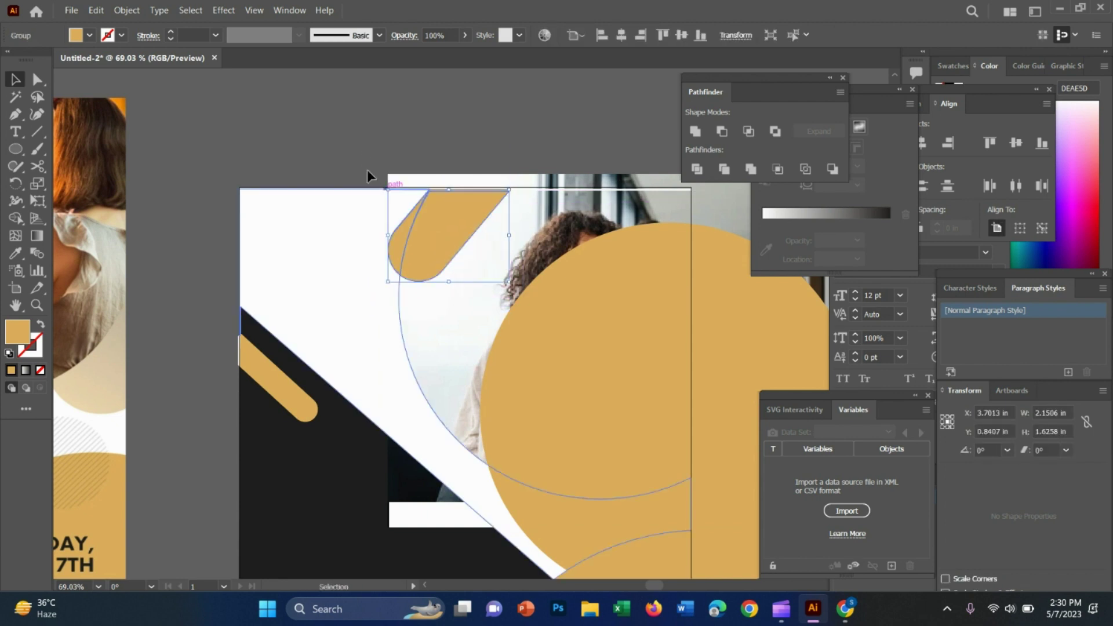
# Move the circle and photo down-right and stretch the thin white path above the top edge
pyautogui.moveTo(572, 293); pyautogui.dragTo(688, 348)
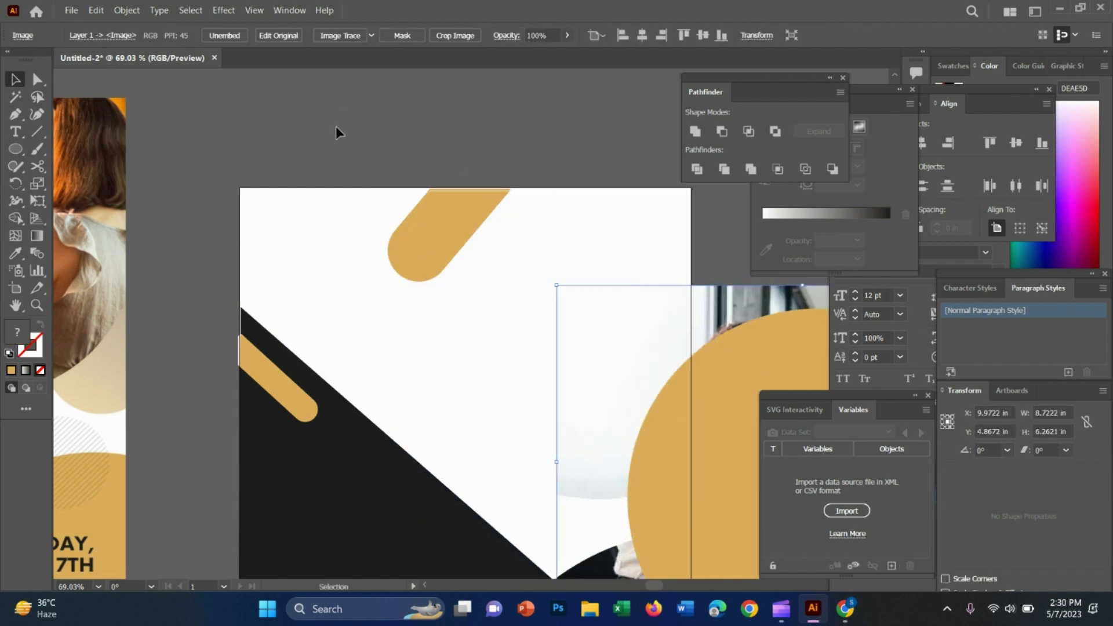
pyautogui.click(414, 181)
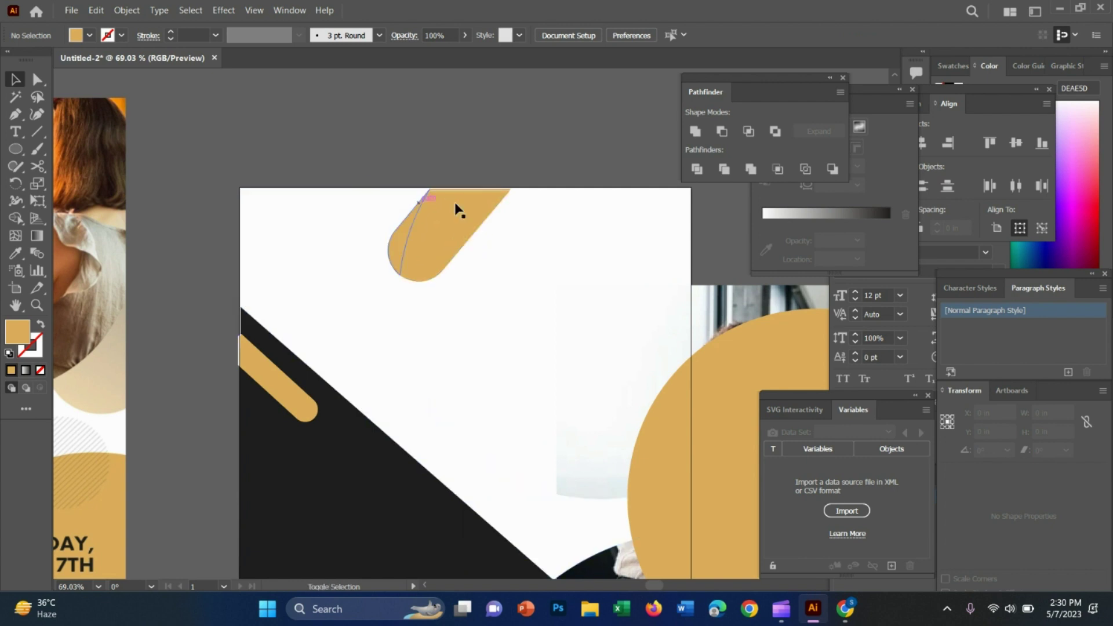
pyautogui.moveTo(487, 192); pyautogui.dragTo(497, 185)
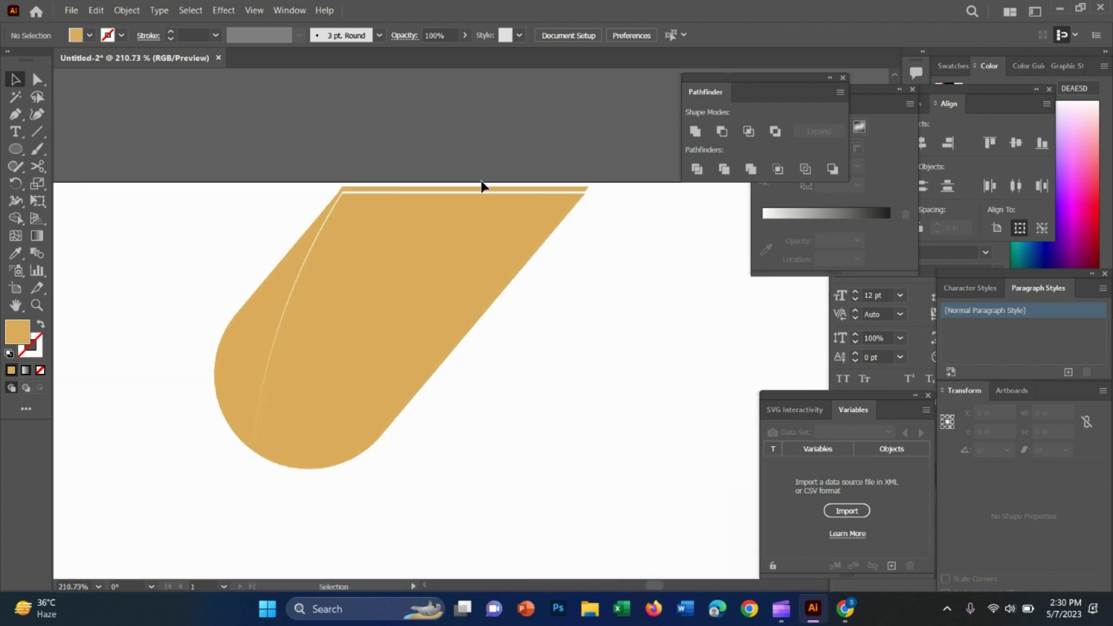
pyautogui.click(172, 185)
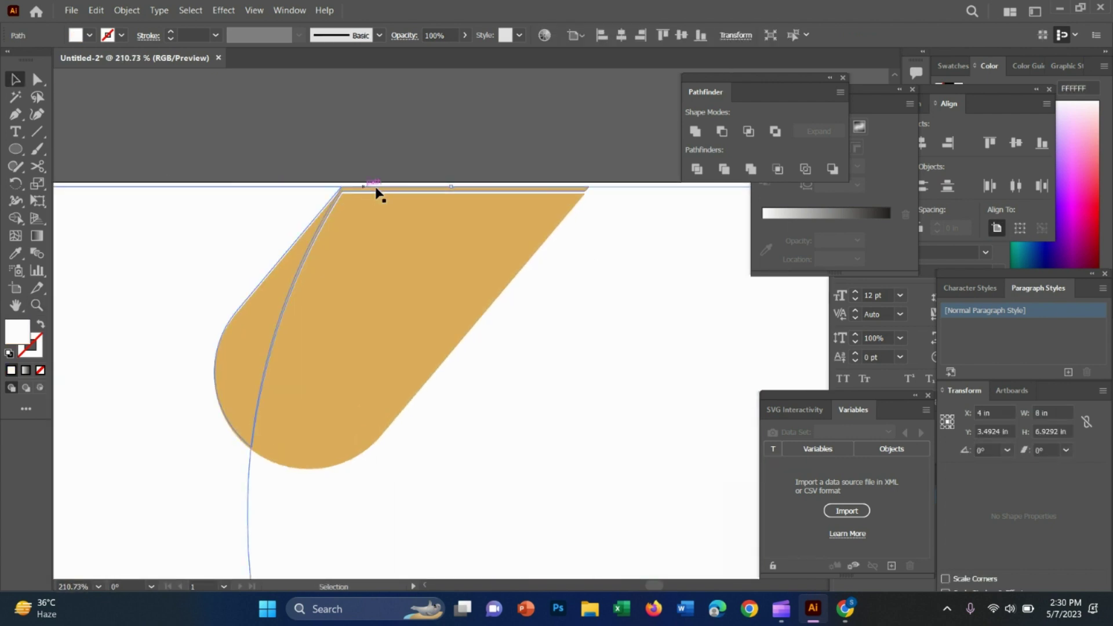
pyautogui.moveTo(454, 186); pyautogui.dragTo(457, 195)
pyautogui.click(397, 143)
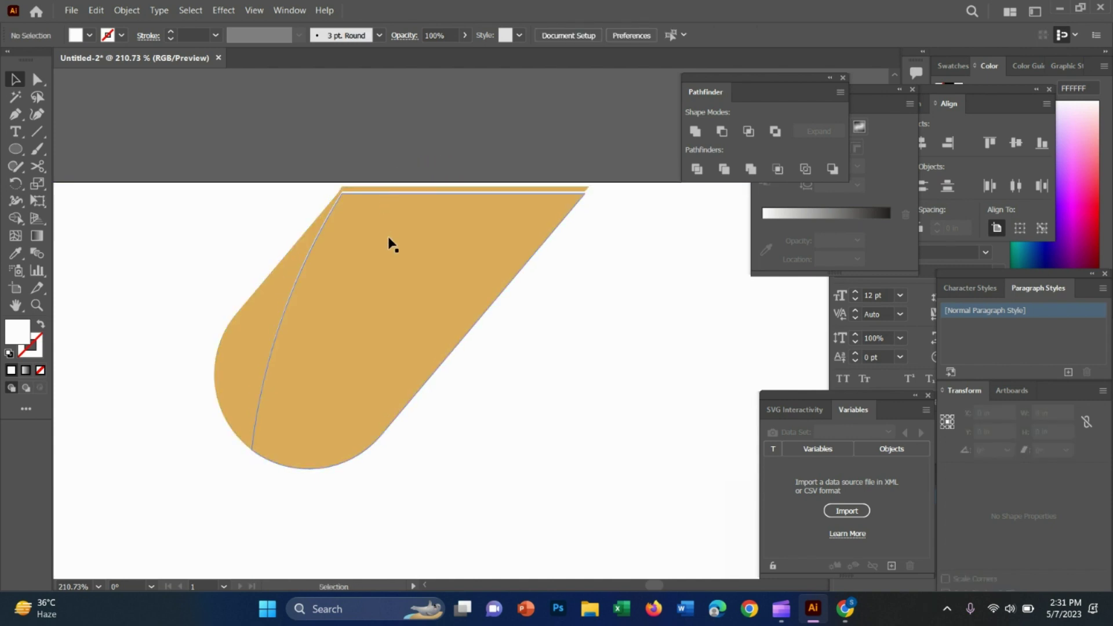
# Drag the gold bar group up-left so it sits partly above the artboard's top edge
pyautogui.click(276, 271)
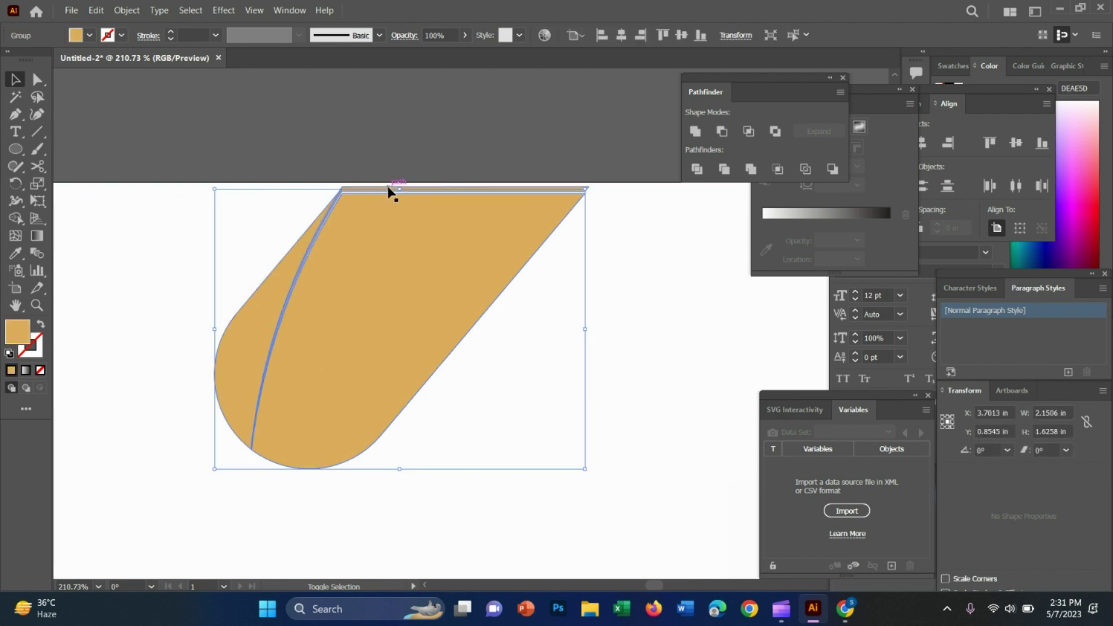
pyautogui.moveTo(391, 248); pyautogui.dragTo(290, 146)
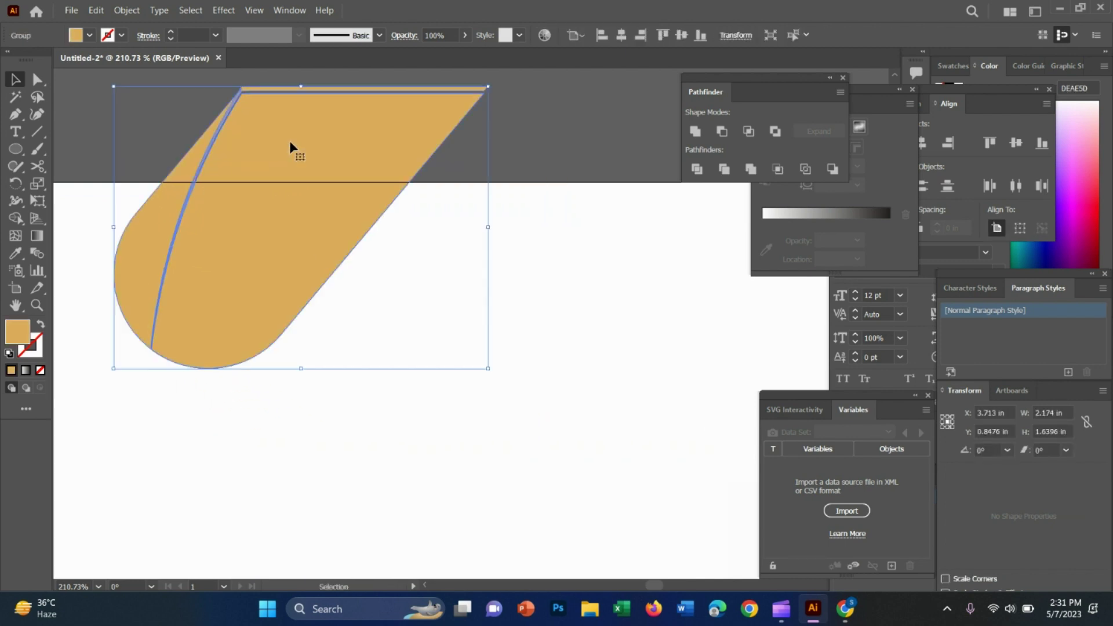
pyautogui.scroll(-3, 290, 142)
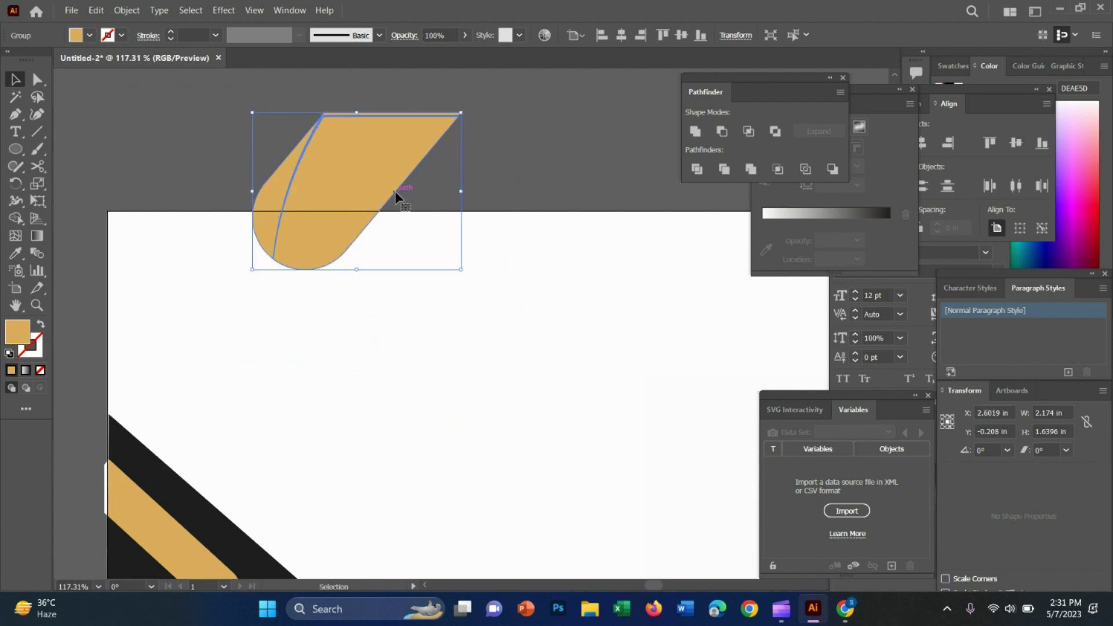
pyautogui.moveTo(395, 190); pyautogui.dragTo(300, 132)
pyautogui.scroll(-3, 499, 267)
pyautogui.scroll(-2, 499, 266)
# Position the gold circle over the office photo, sliding the photo beneath it
pyautogui.click(522, 164)
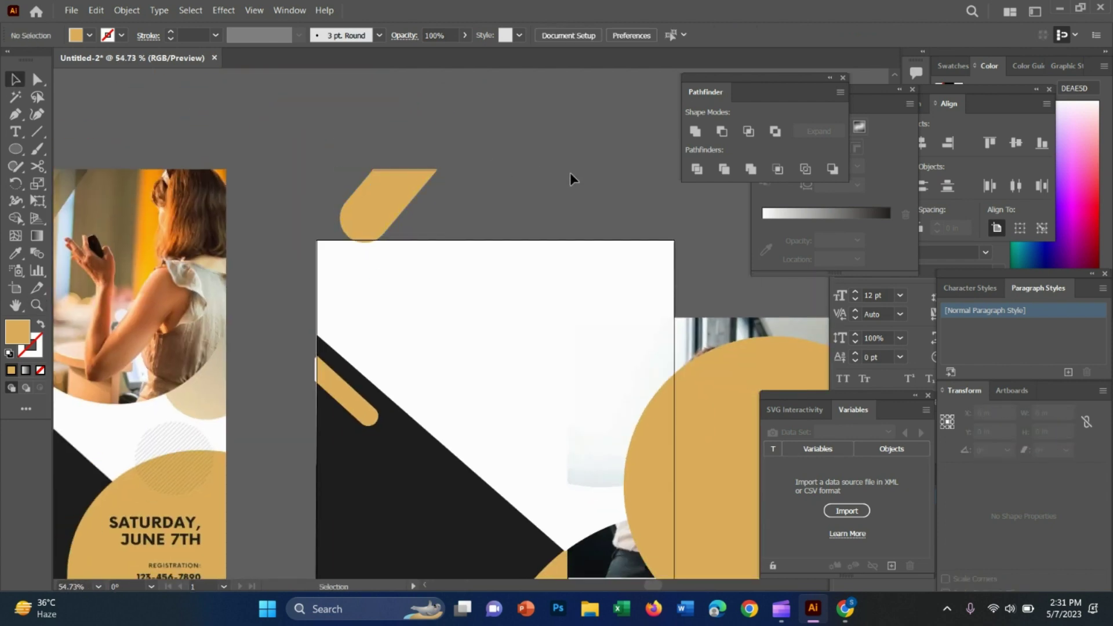
pyautogui.moveTo(687, 412); pyautogui.dragTo(523, 260)
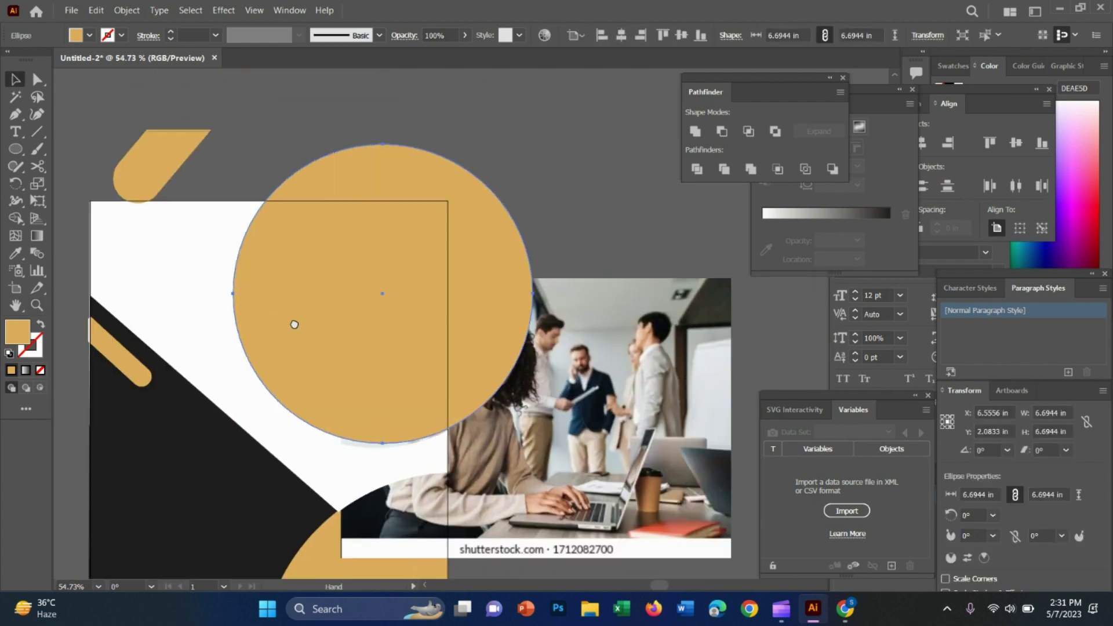
pyautogui.hscroll(5, 294, 323)
pyautogui.click(570, 199)
pyautogui.moveTo(598, 398)
pyautogui.mouseDown()
pyautogui.moveTo(658, 426)
pyautogui.moveTo(612, 336)
pyautogui.mouseUp()
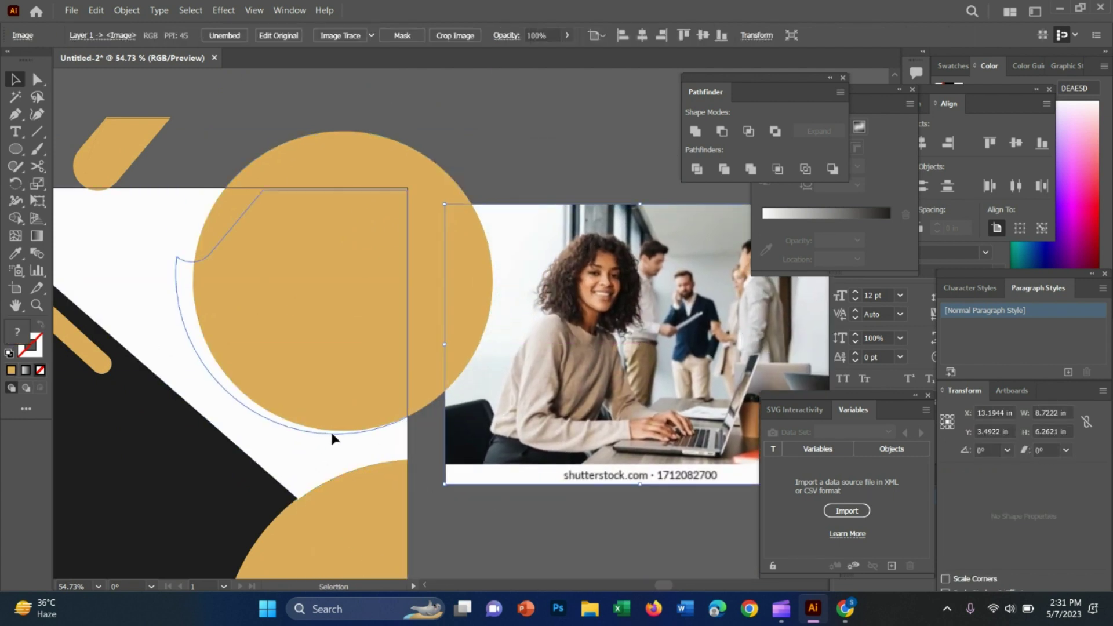
pyautogui.click(320, 443)
pyautogui.moveTo(277, 325); pyautogui.dragTo(423, 305)
pyautogui.click(217, 282)
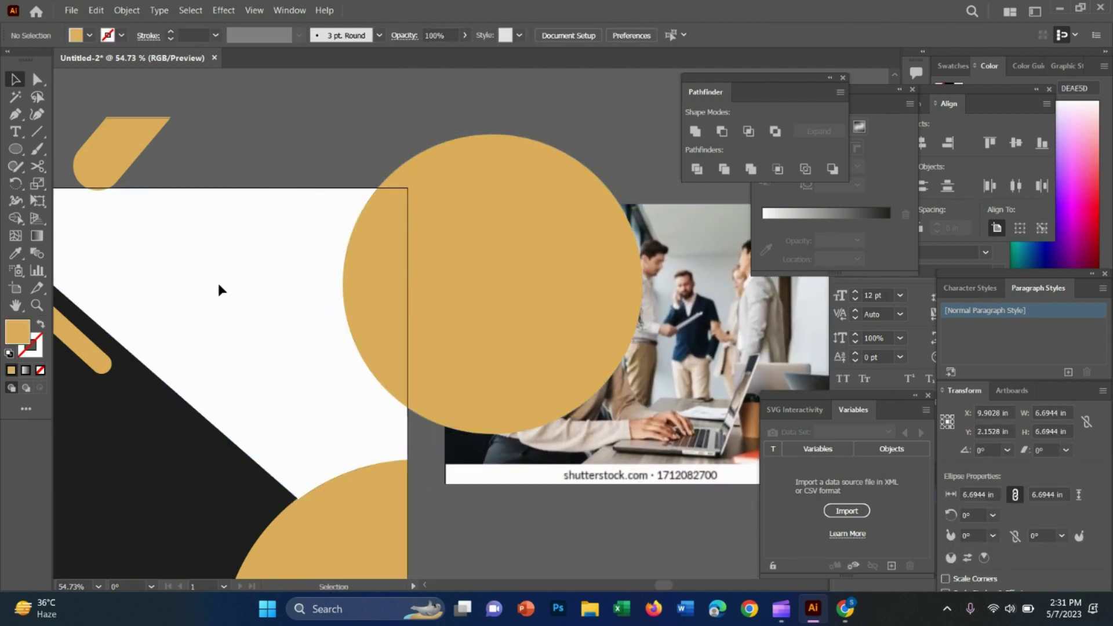
pyautogui.moveTo(513, 296); pyautogui.dragTo(492, 238)
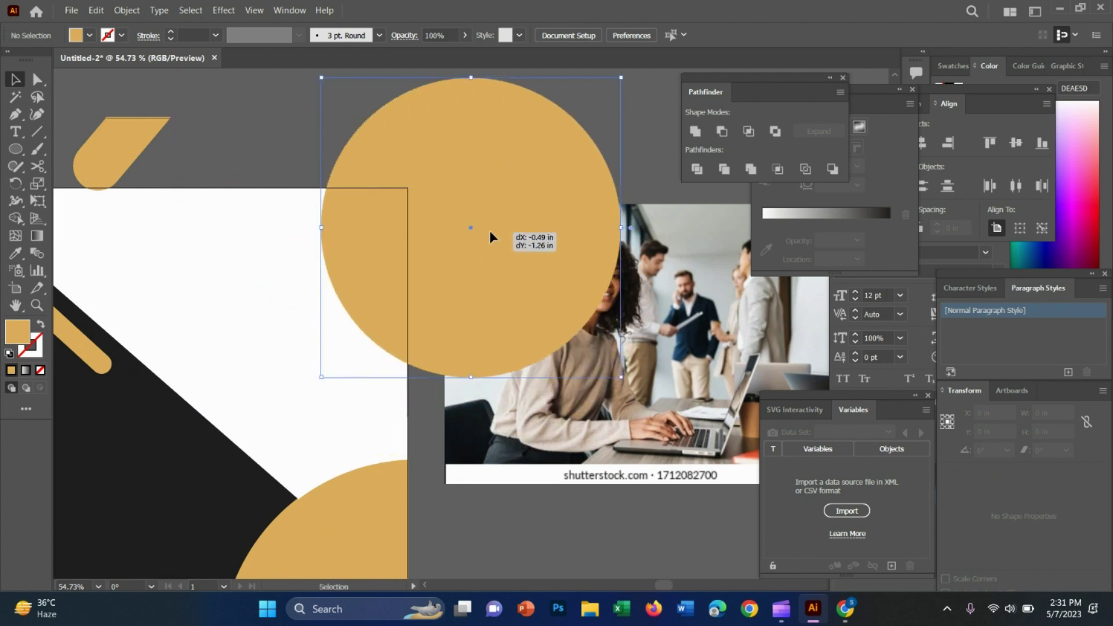
pyautogui.click(192, 296)
pyautogui.moveTo(415, 212); pyautogui.dragTo(286, 276)
pyautogui.moveTo(625, 351)
pyautogui.mouseDown()
pyautogui.moveTo(354, 306)
pyautogui.moveTo(382, 304)
pyautogui.mouseUp()
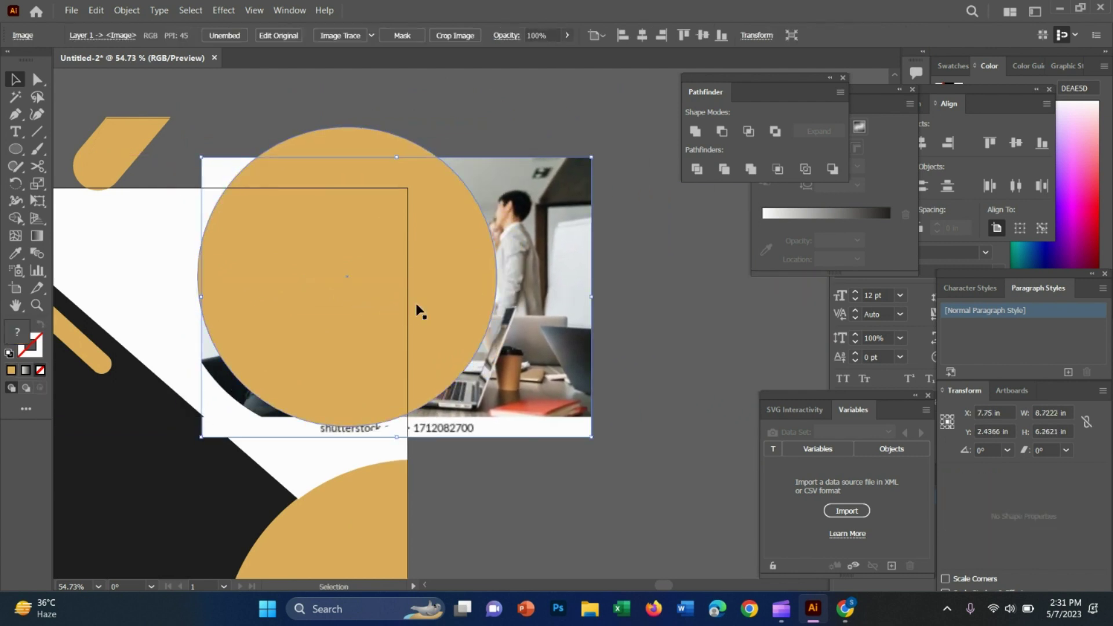
# Select the photo and gold circle together and make a clipping mask with Ctrl+7
pyautogui.click(395, 305)
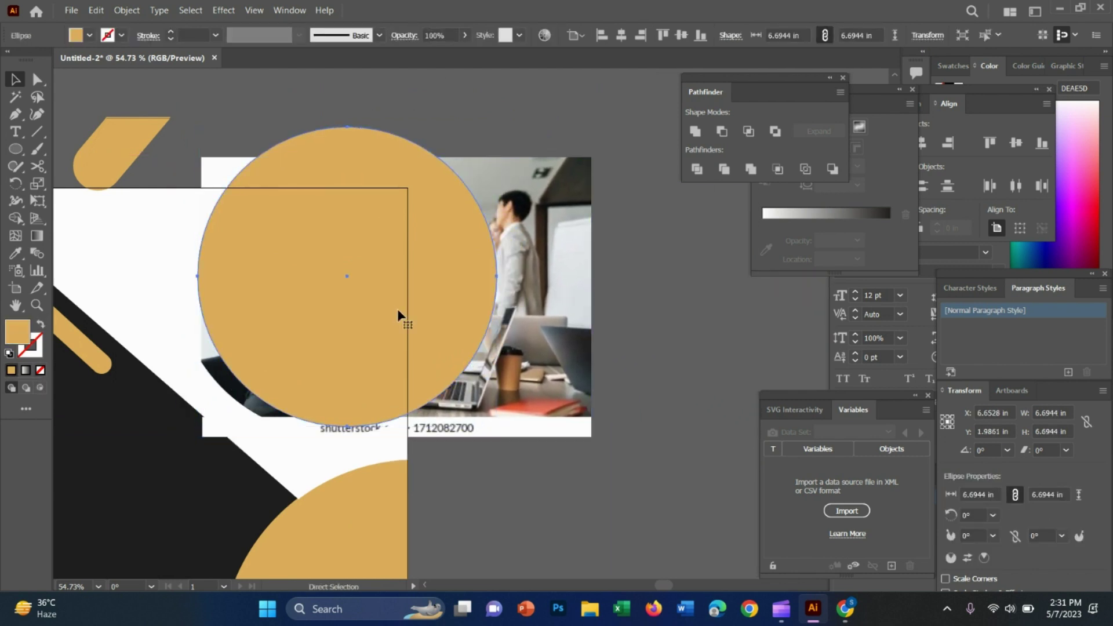
pyautogui.keyDown('shift'); pyautogui.click(385, 321); pyautogui.keyUp('shift')
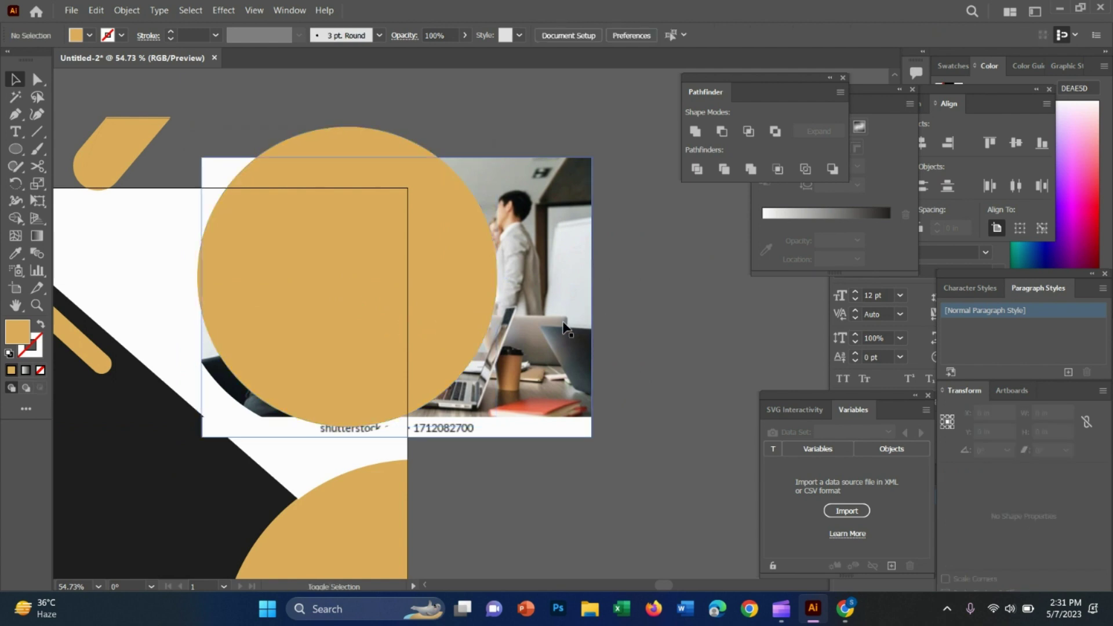
pyautogui.click(563, 329)
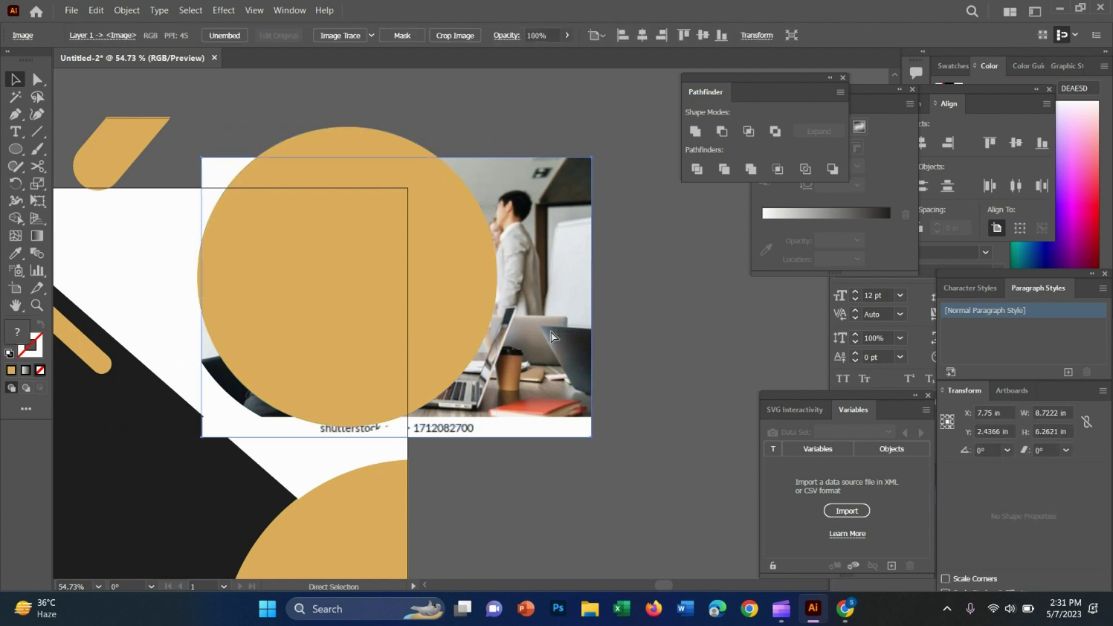
pyautogui.click(551, 339)
pyautogui.click(385, 339)
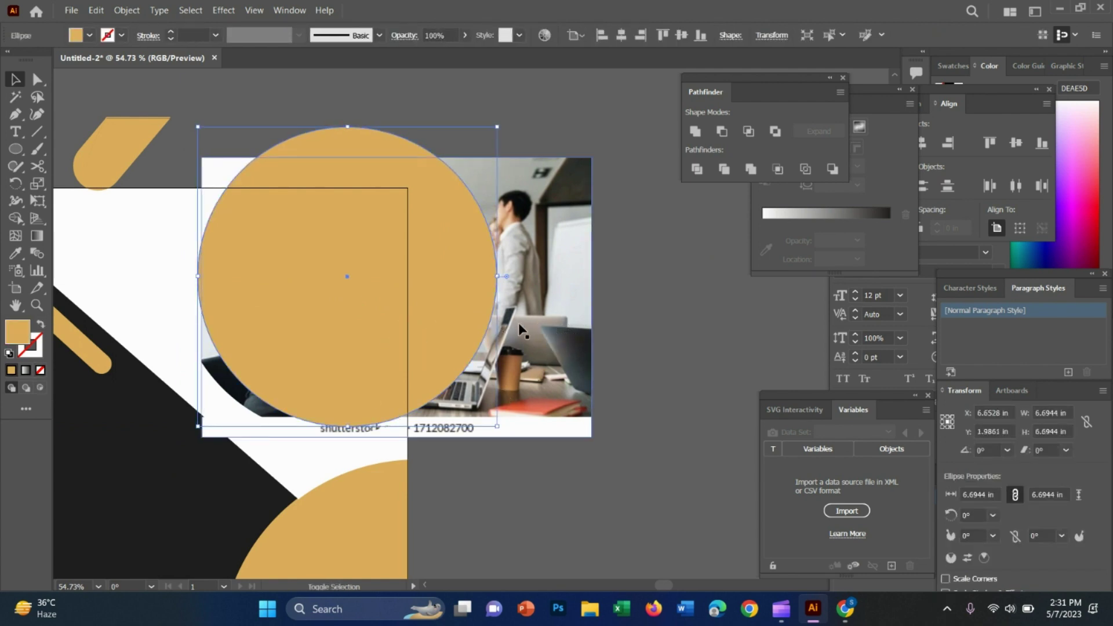
pyautogui.keyDown('shift'); pyautogui.click(474, 316); pyautogui.keyUp('shift')
pyautogui.click(539, 324)
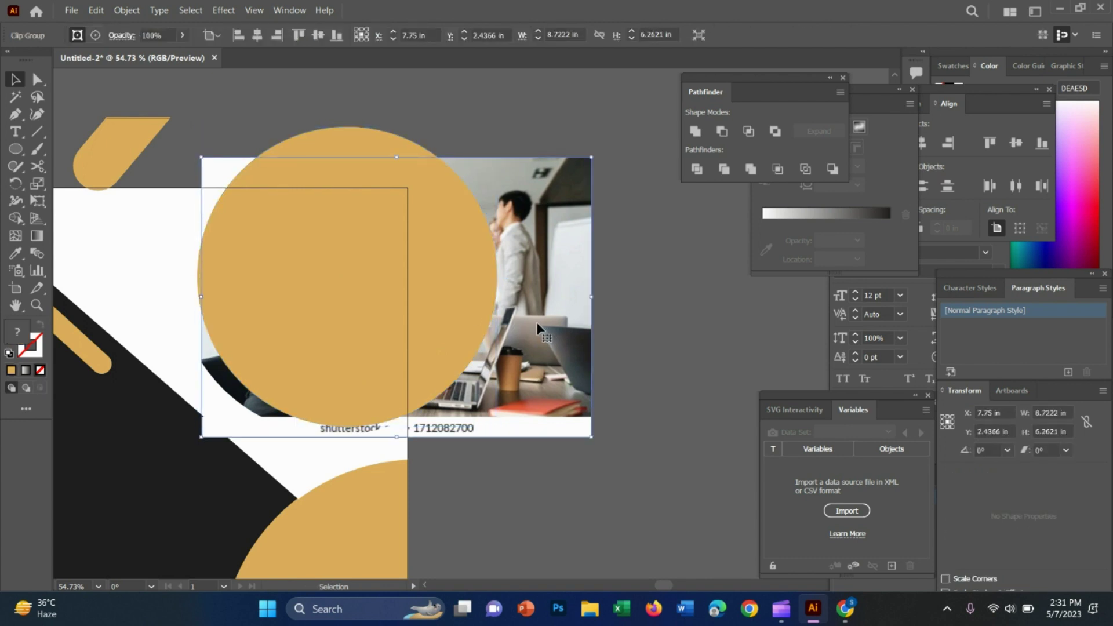
pyautogui.keyDown('shift'); pyautogui.click(474, 307); pyautogui.keyUp('shift')
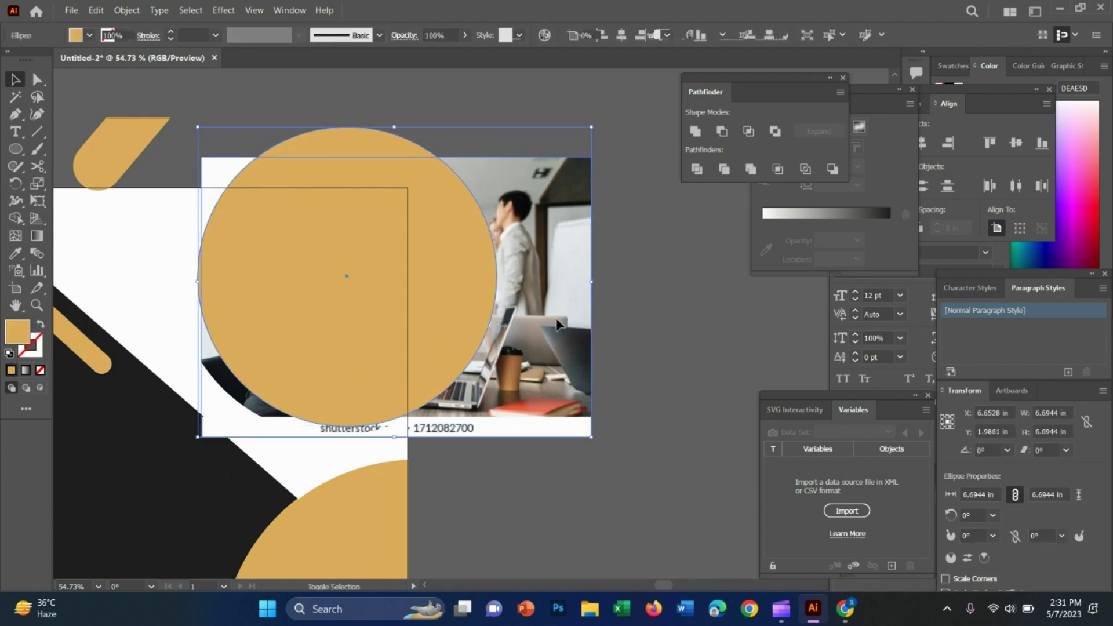
pyautogui.hotkey('ctrl', '7')
# Undo the clipping mask, returning to the separate circle and photo
pyautogui.click(599, 237)
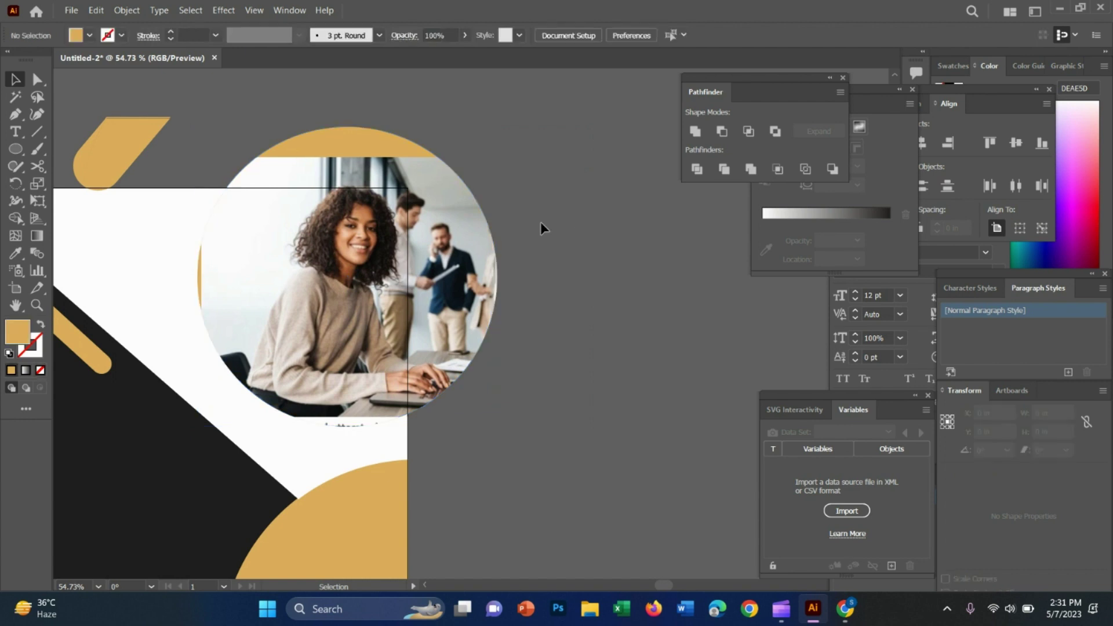
pyautogui.scroll(2, 541, 222)
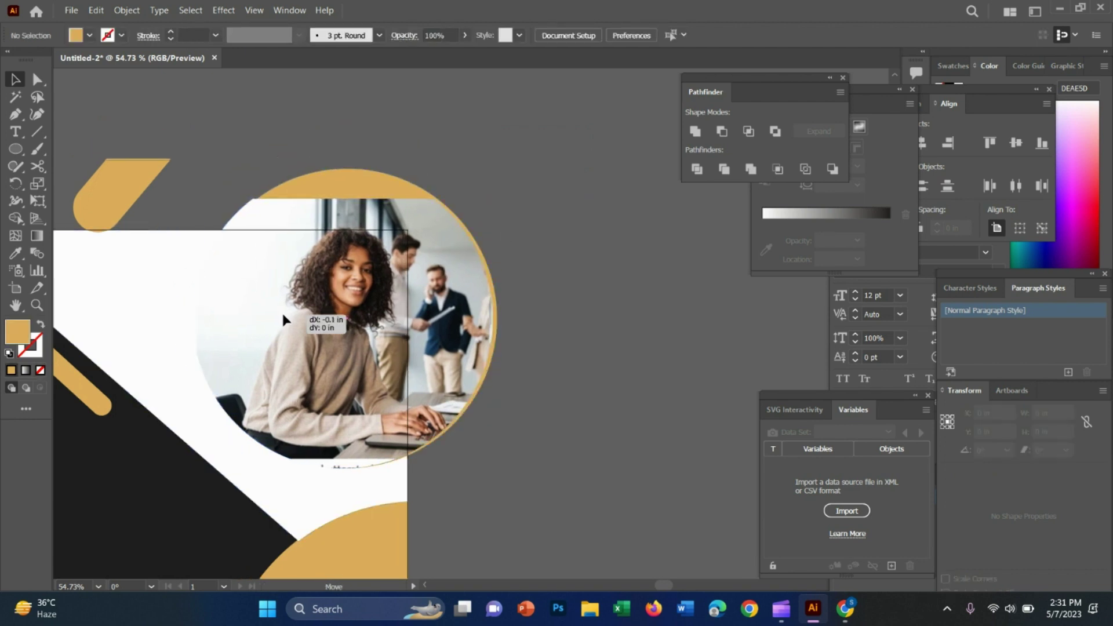
pyautogui.moveTo(282, 311); pyautogui.dragTo(291, 322)
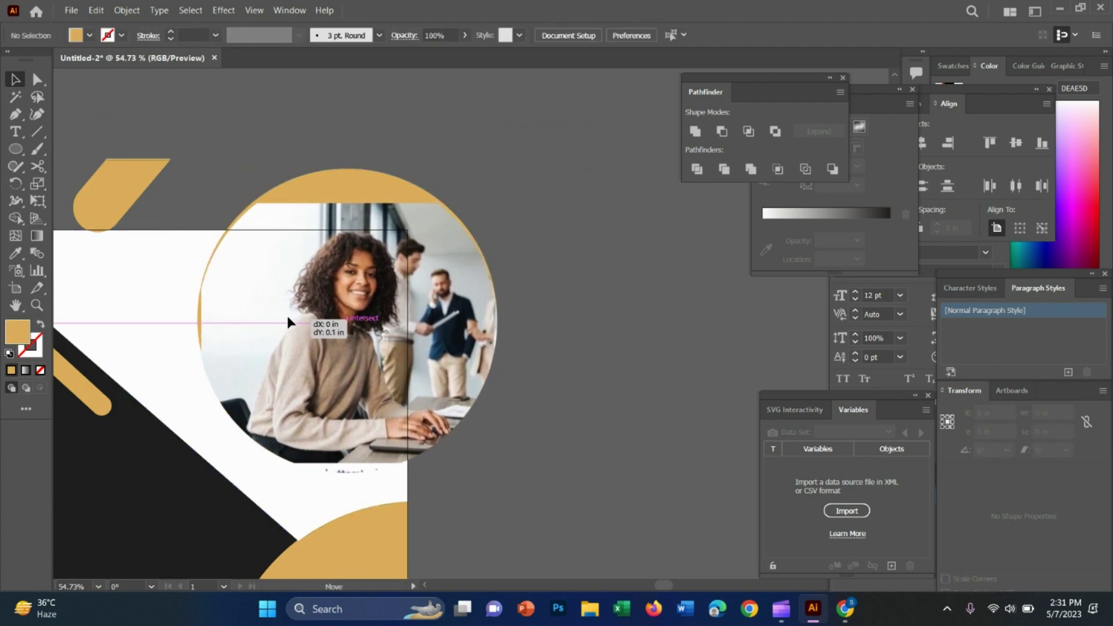
pyautogui.hotkey('ctrl', 'z')
pyautogui.hotkey('ctrl', 'z')
pyautogui.hotkey('ctrl', 'z')
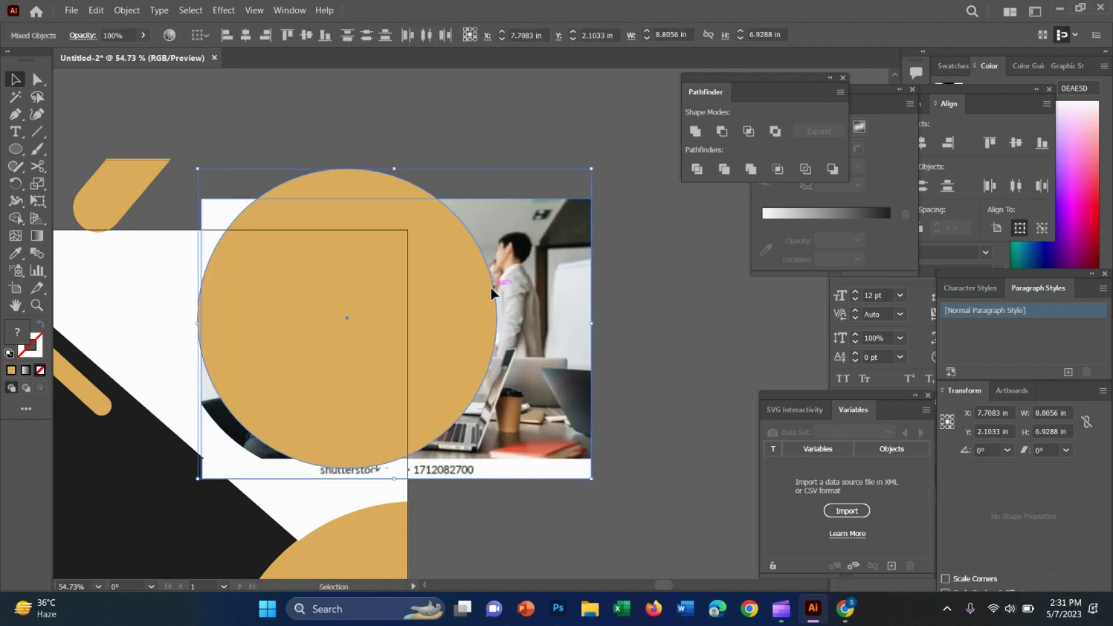
pyautogui.moveTo(491, 293); pyautogui.dragTo(483, 292)
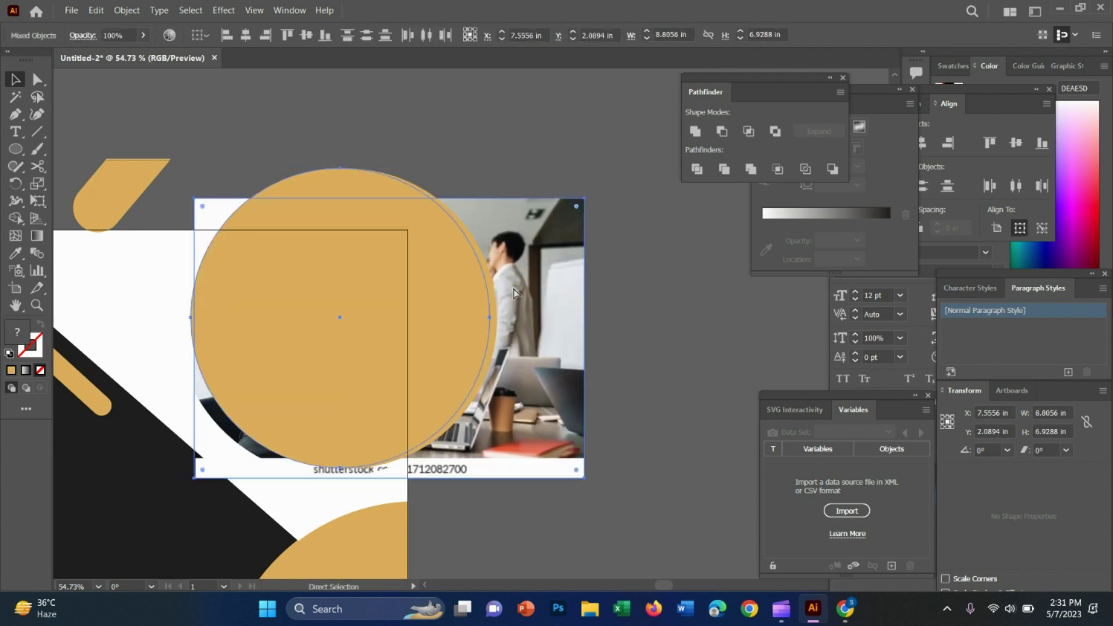
pyautogui.hotkey('ctrl', 'z')
# Shift the photo slightly left behind the circle and clip it inside the circle again
pyautogui.moveTo(521, 292); pyautogui.dragTo(514, 287)
pyautogui.hotkey('ctrl', 'shift', 'a')
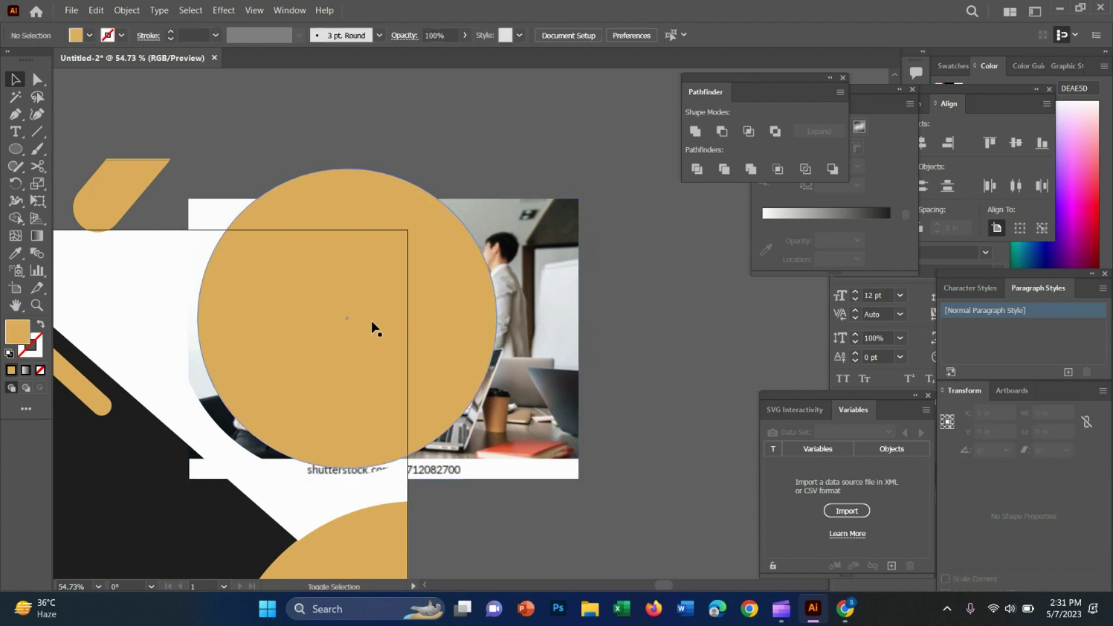
pyautogui.click(374, 329)
pyautogui.keyDown('shift'); pyautogui.click(529, 360); pyautogui.keyUp('shift')
pyautogui.hotkey('ctrl', '7')
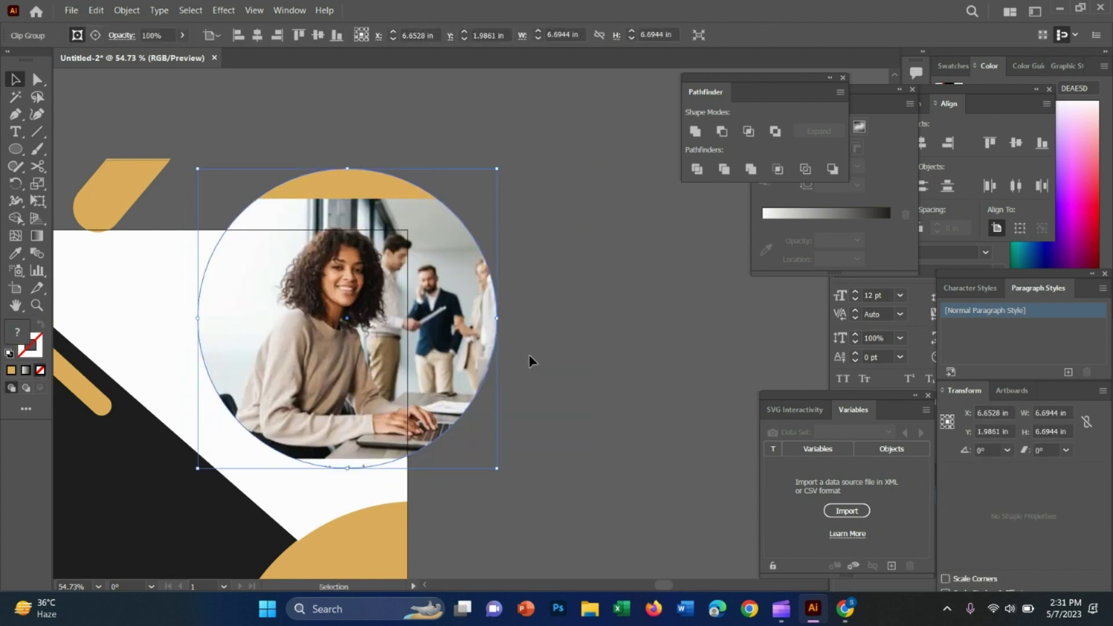
pyautogui.click(509, 368)
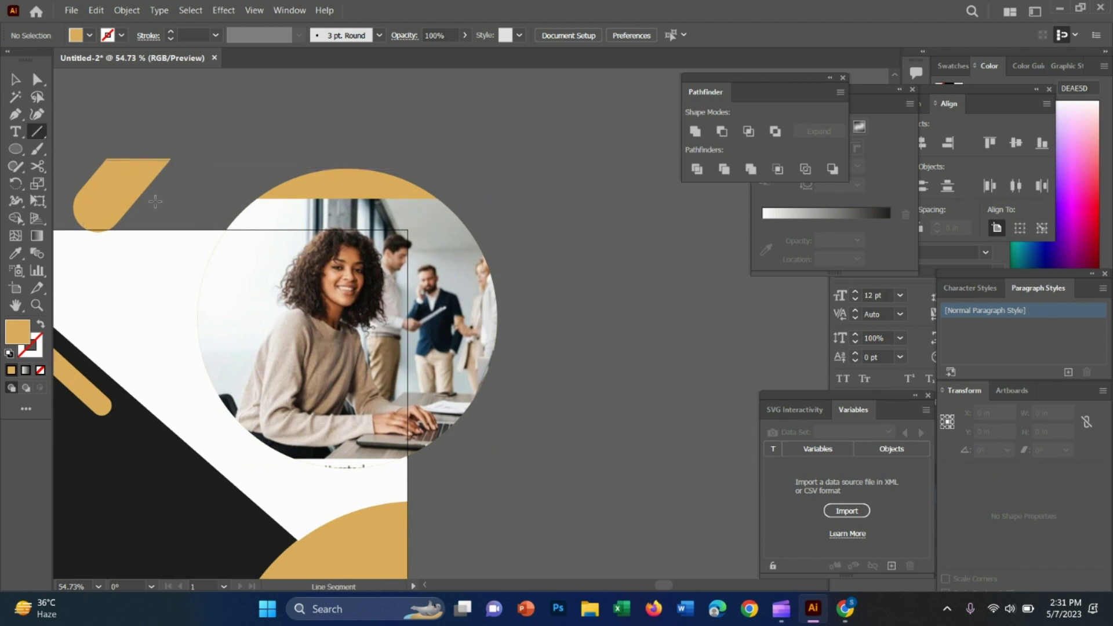
# Draw cutting lines along the artboard's top and right edges and Divide the circle artwork with them
pyautogui.moveTo(152, 231); pyautogui.dragTo(582, 230)
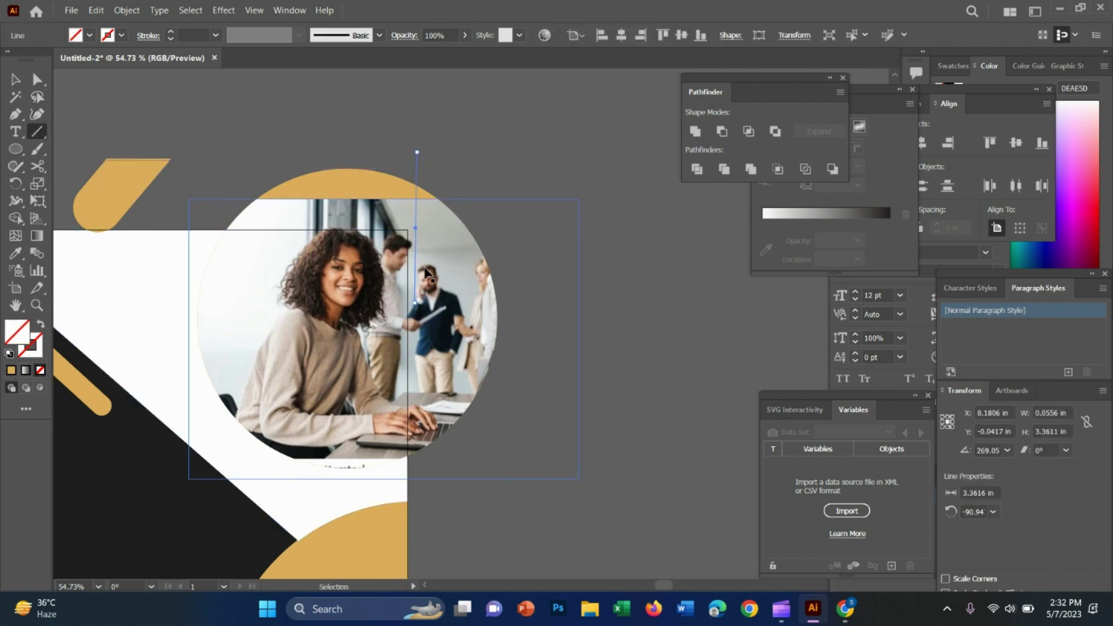
pyautogui.moveTo(83, 158)
pyautogui.mouseDown()
pyautogui.moveTo(417, 155)
pyautogui.moveTo(416, 508)
pyautogui.mouseUp()
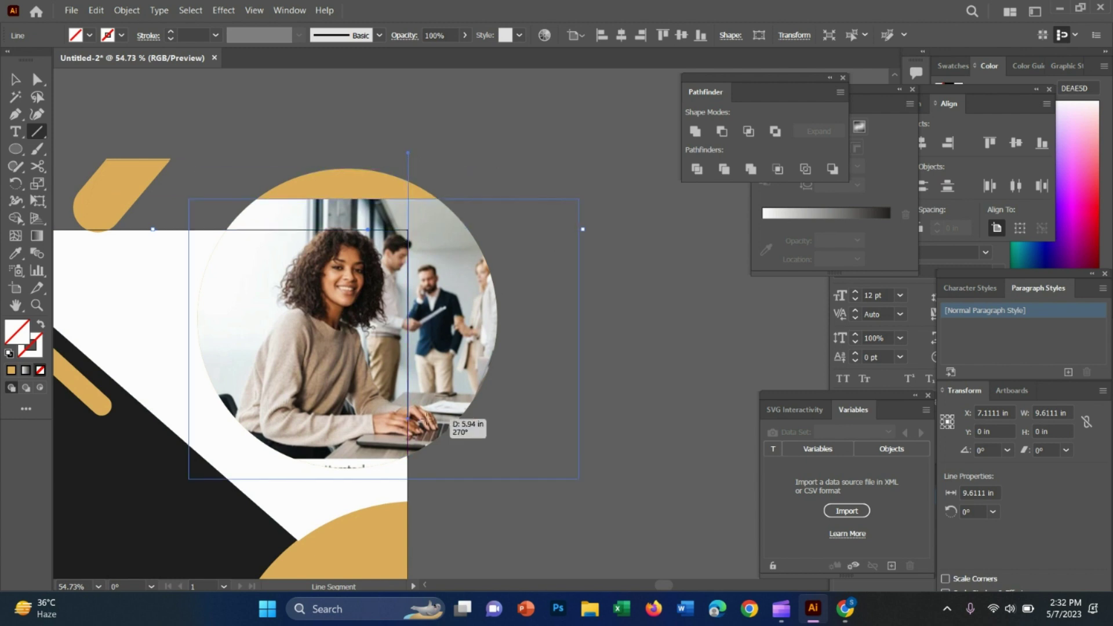
pyautogui.keyDown('shift'); pyautogui.click(329, 169); pyautogui.keyUp('shift')
pyautogui.click(700, 169)
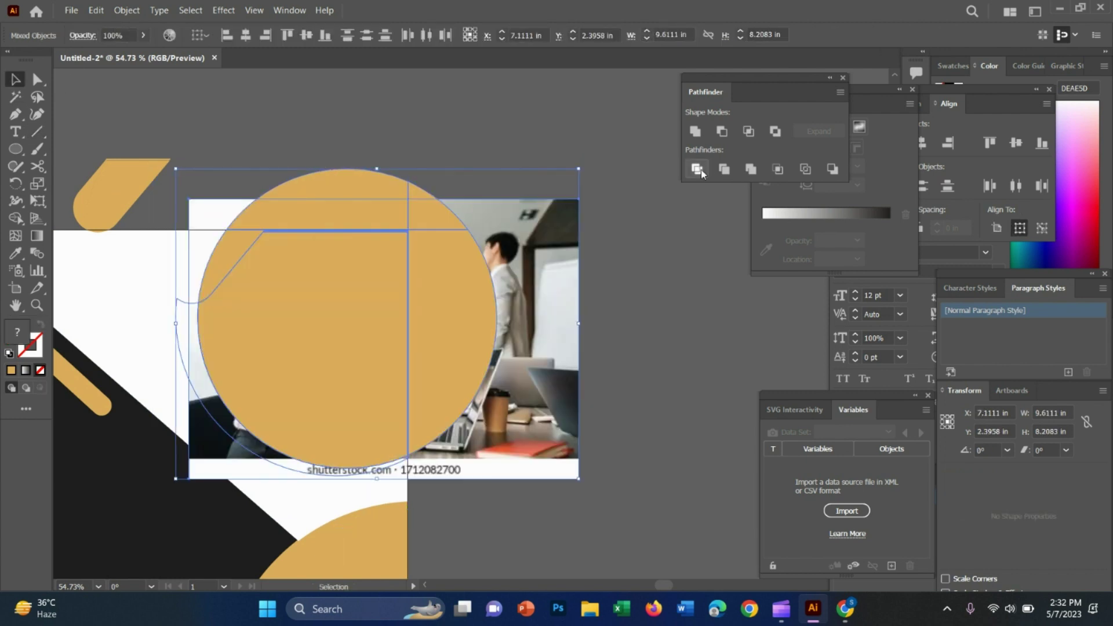
pyautogui.click(360, 208)
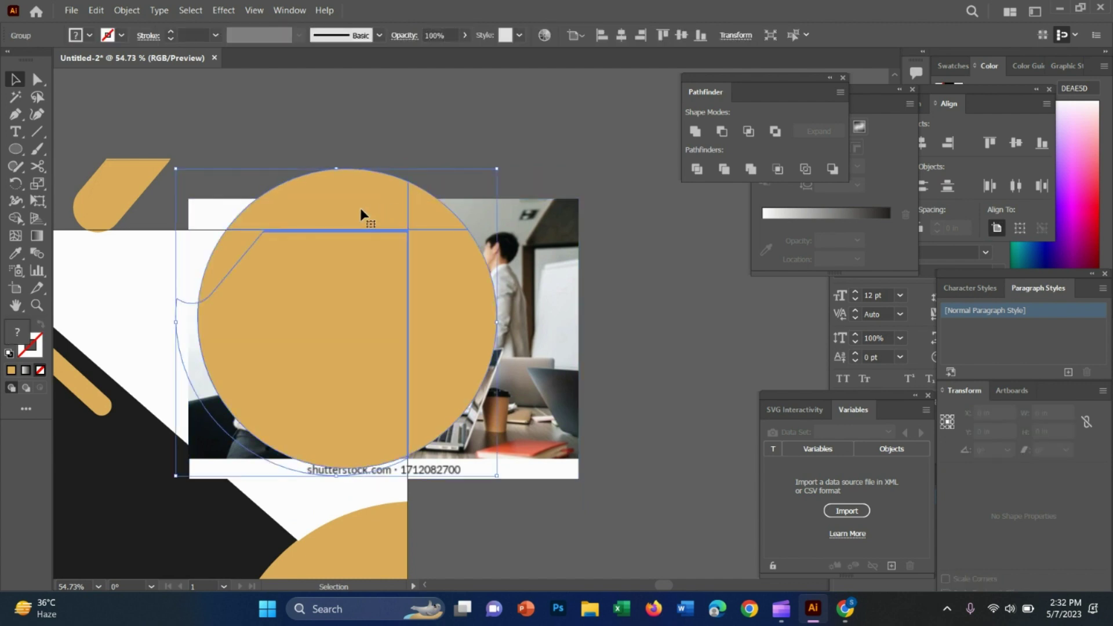
# Ungroup the divided pieces and delete the circle's top sliver and right segment
pyautogui.rightClick(368, 215)
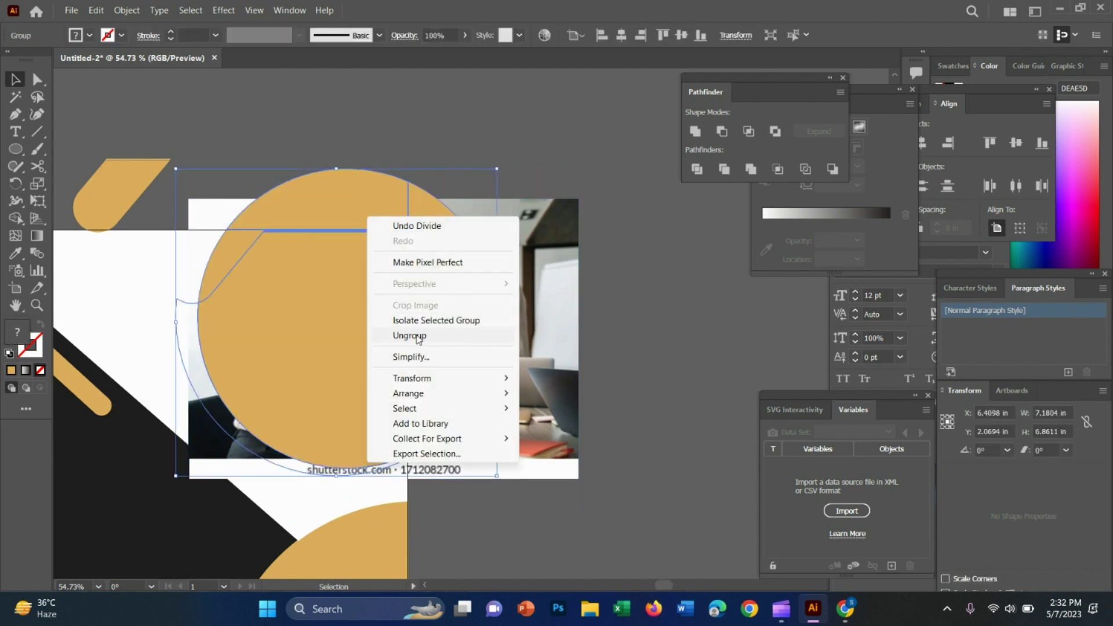
pyautogui.click(398, 340)
pyautogui.click(432, 173)
pyautogui.click(344, 191)
pyautogui.press('Delete')
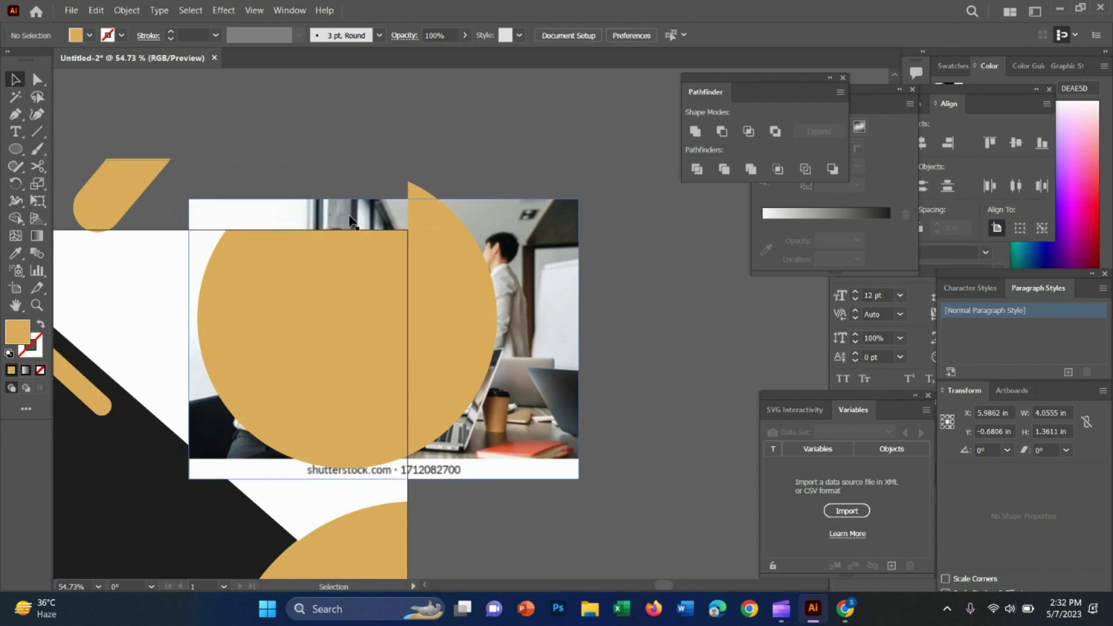
pyautogui.click(450, 277)
pyautogui.press('Delete')
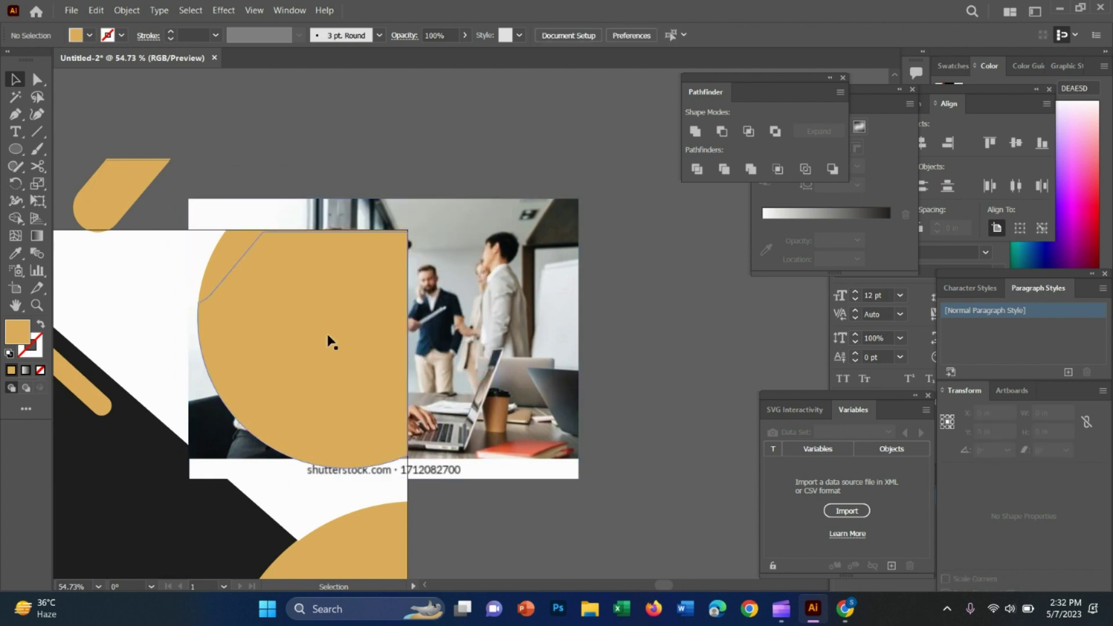
# Undo a trial clipping mask and delete the circle's right half over the photo
pyautogui.click(304, 314)
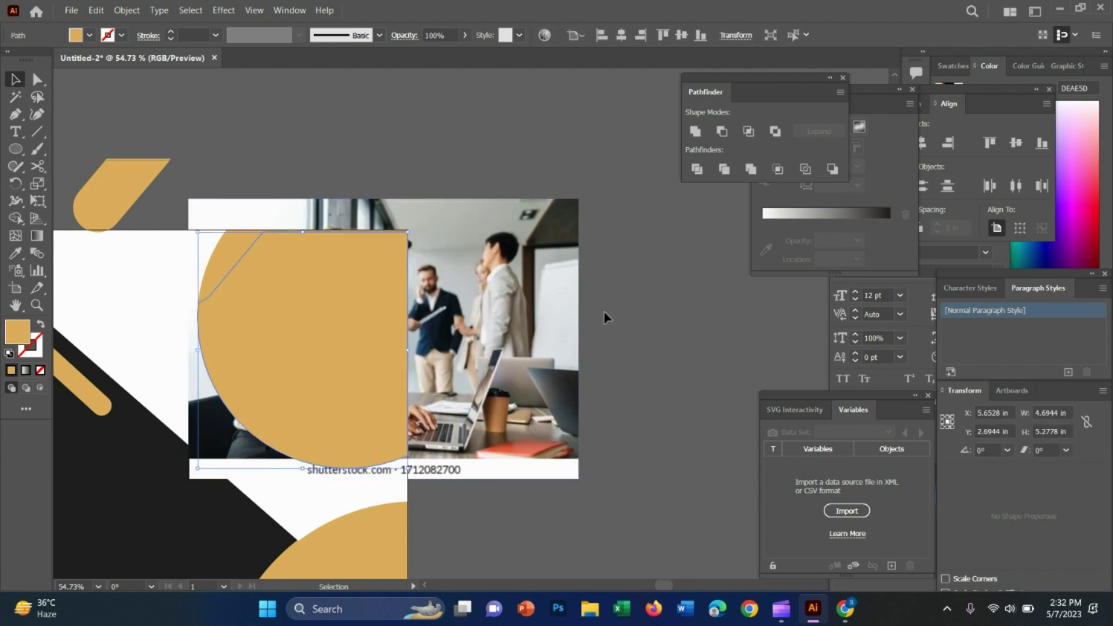
pyautogui.keyDown('shift'); pyautogui.click(480, 301); pyautogui.keyUp('shift')
pyautogui.hotkey('ctrl', '7')
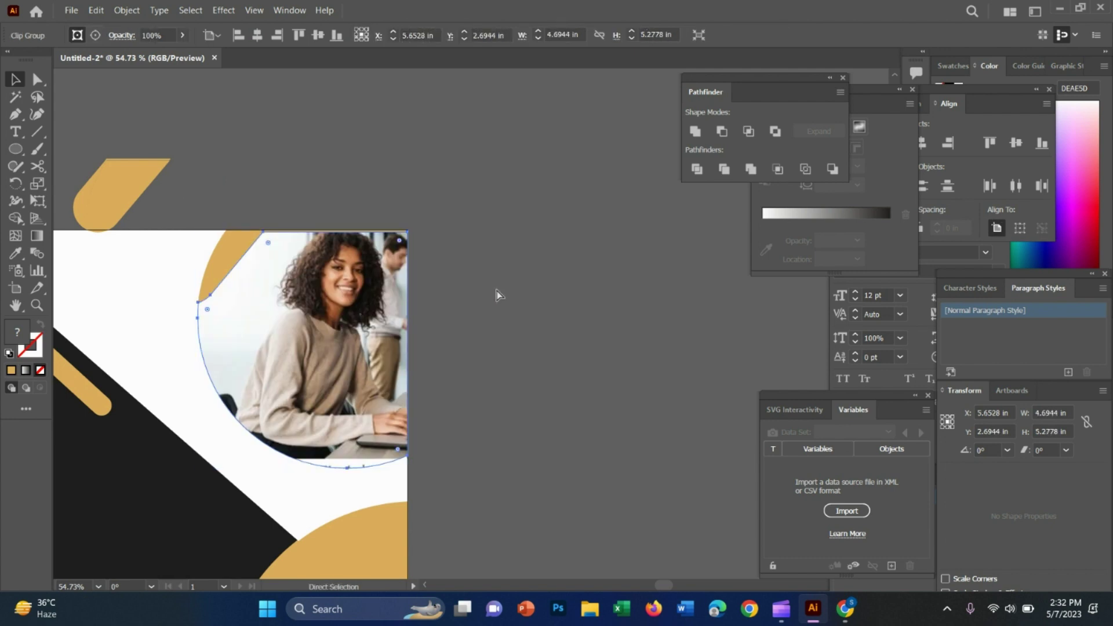
pyautogui.hotkey('ctrl', 'z')
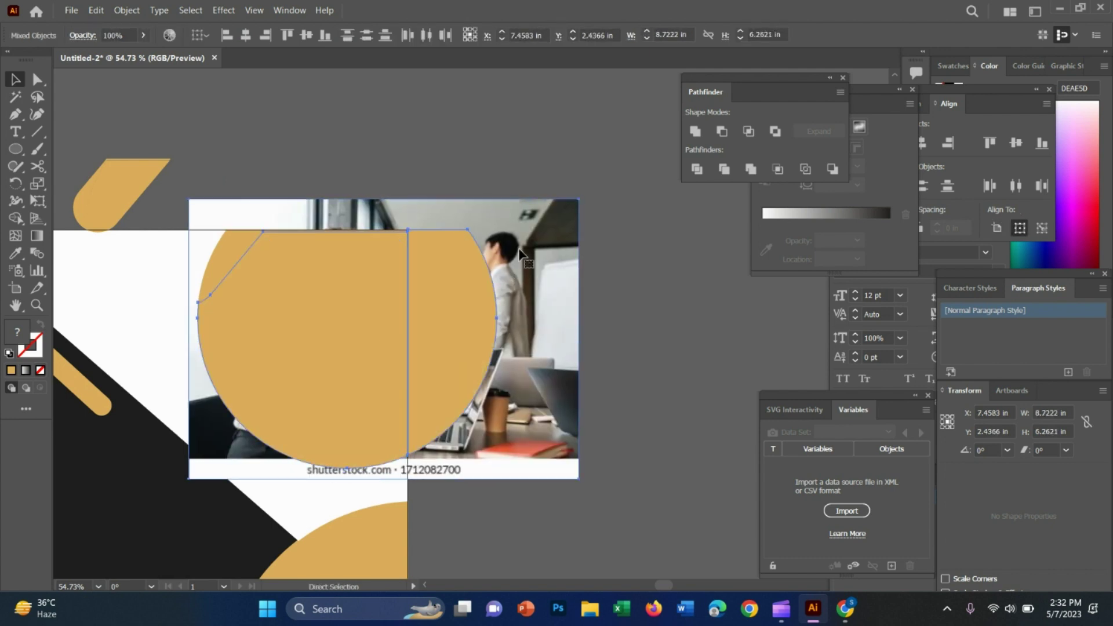
pyautogui.click(427, 122)
pyautogui.click(470, 281)
pyautogui.press('Delete')
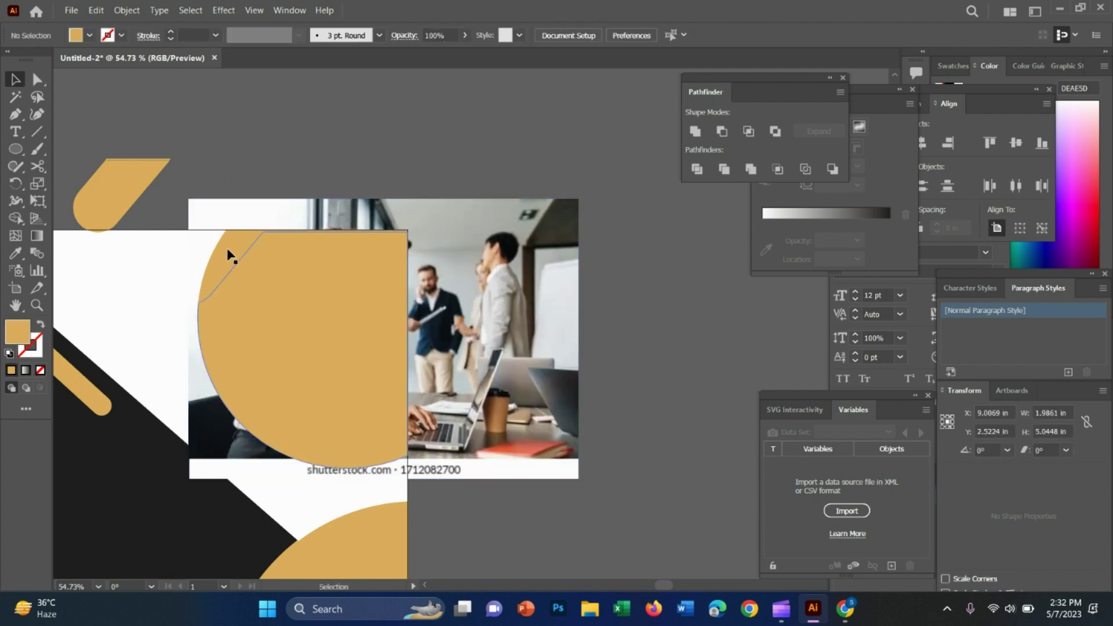
pyautogui.click(232, 265)
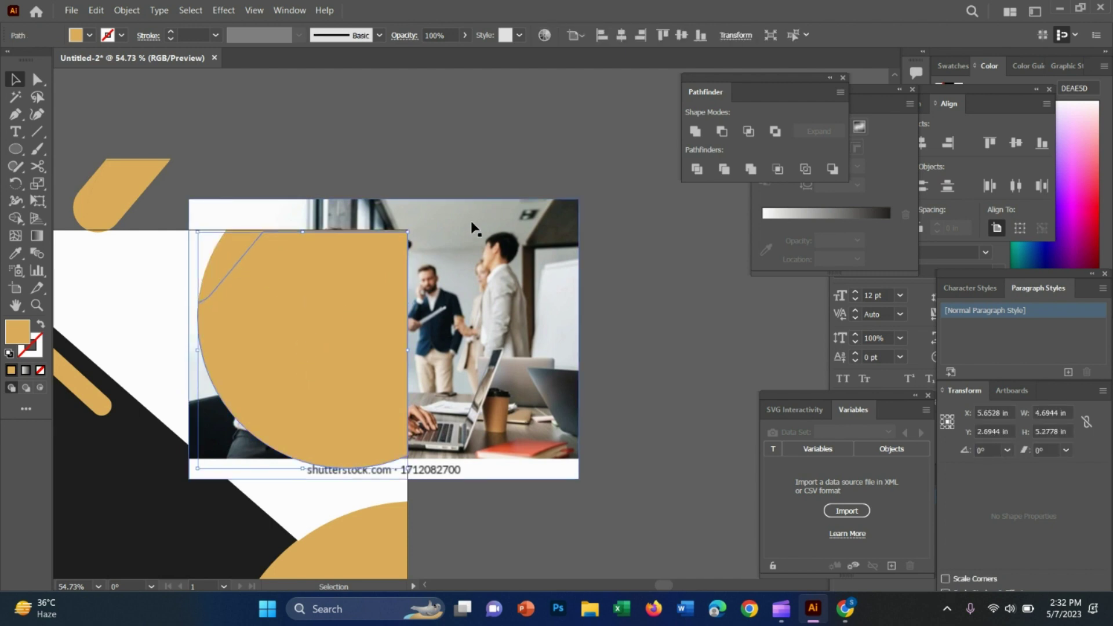
pyautogui.click(394, 183)
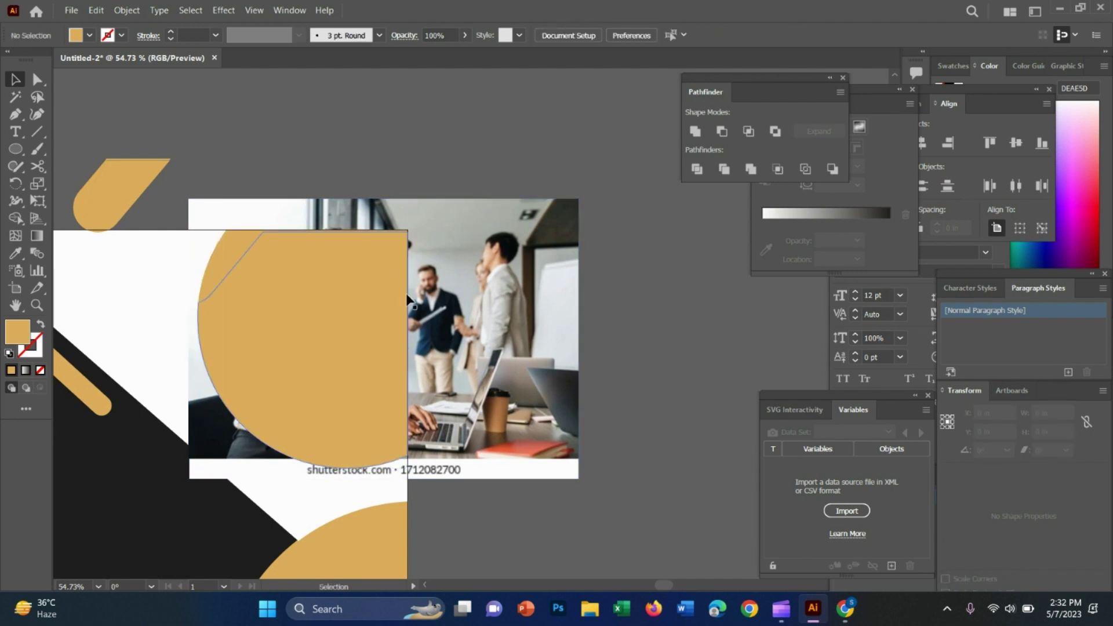
# Clip the photo inside the trimmed circle and delete the stray gold piece over it
pyautogui.click(335, 297)
pyautogui.hotkey('ctrl', 'shift', 'a')
pyautogui.click(407, 348)
pyautogui.keyDown('shift'); pyautogui.click(328, 334); pyautogui.keyUp('shift')
pyautogui.hotkey('ctrl', '7')
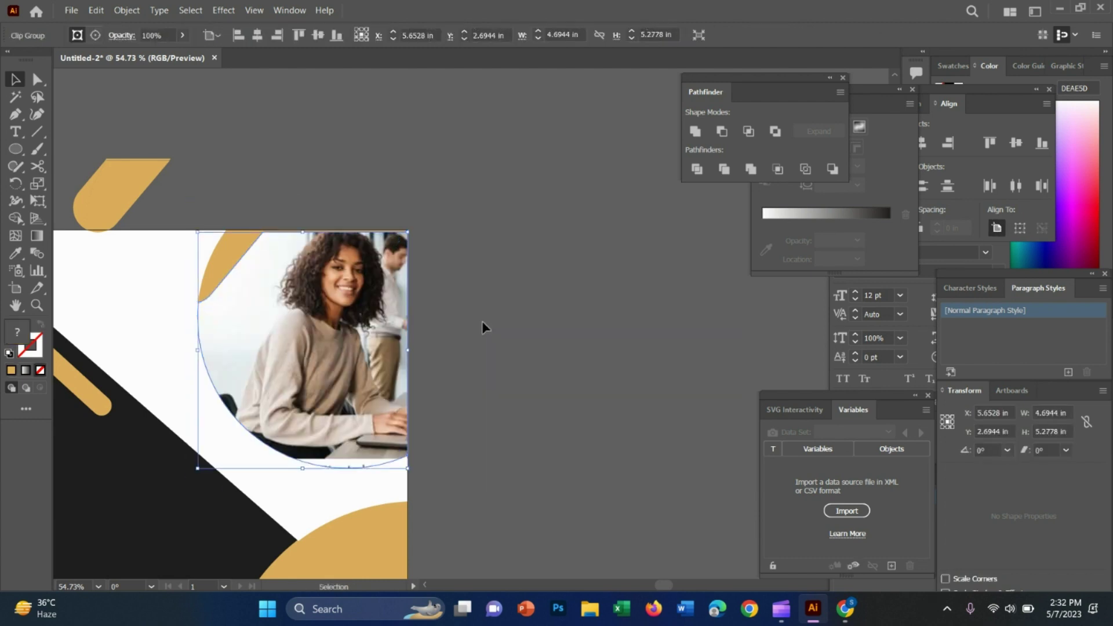
pyautogui.click(261, 241)
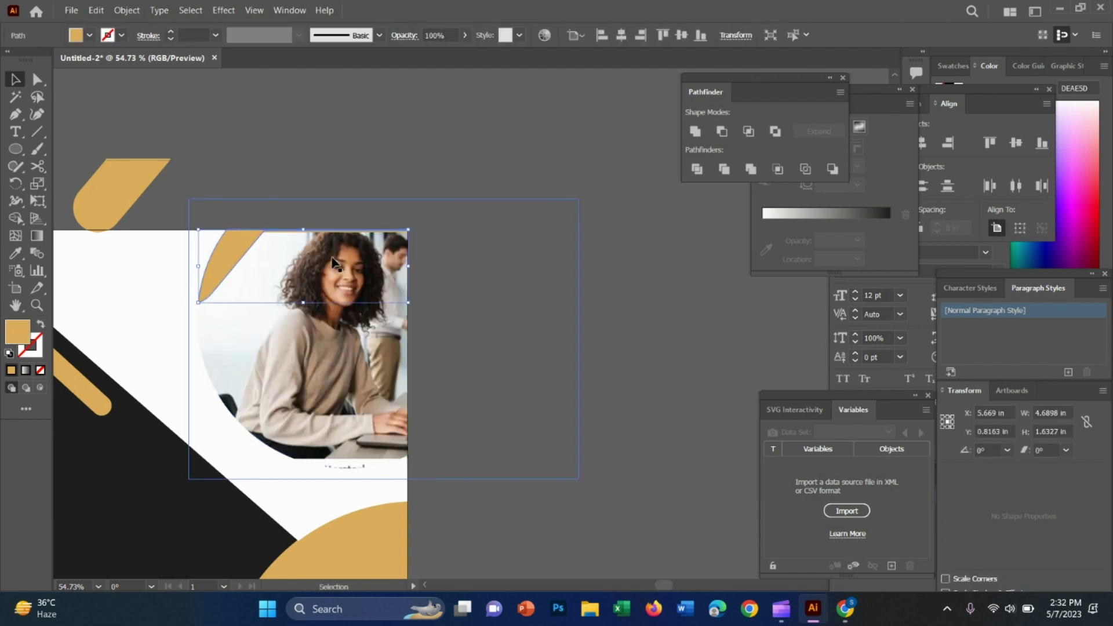
pyautogui.press('Delete')
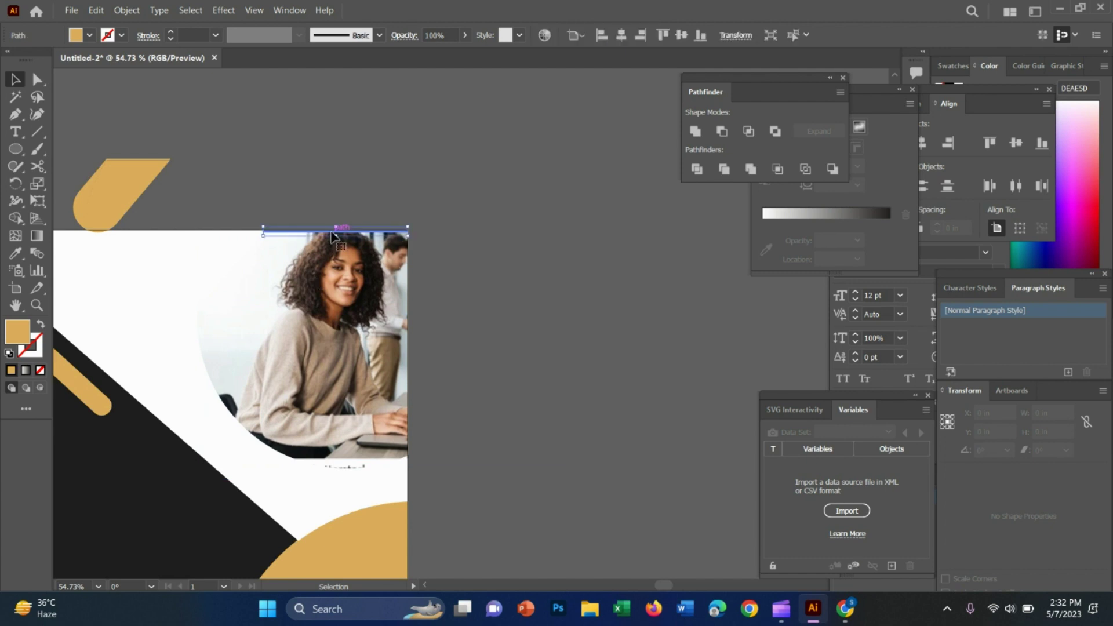
pyautogui.press('z')
pyautogui.moveTo(517, 399); pyautogui.dragTo(436, 362)
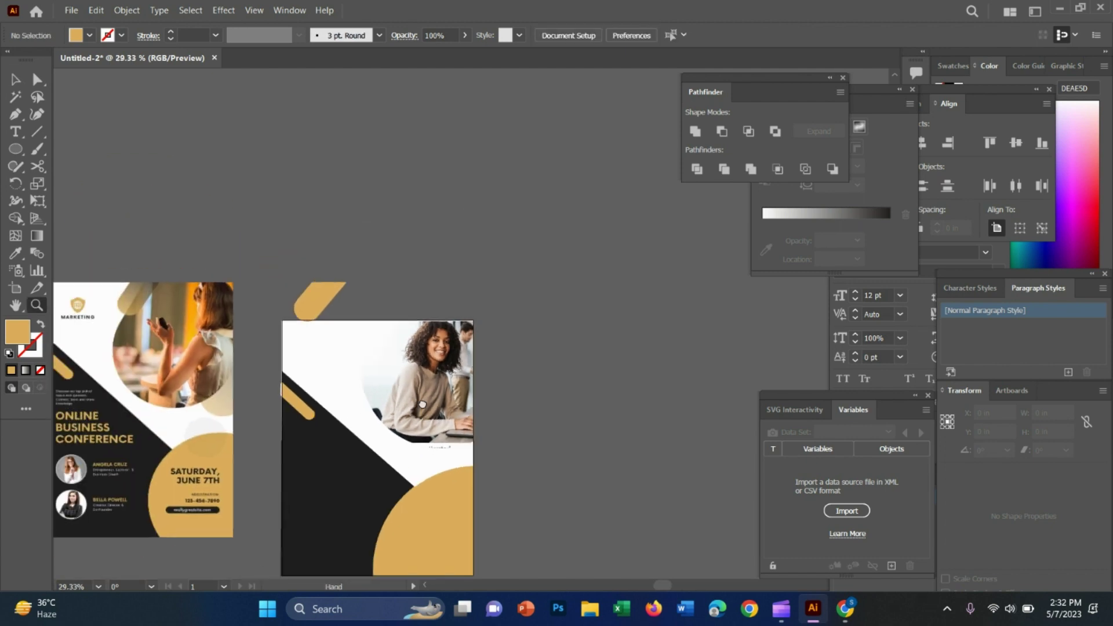
# Align the gold rounded bar on the artboard's top edge beside the circular photo, zooming in for precision
pyautogui.moveTo(342, 269); pyautogui.dragTo(406, 313)
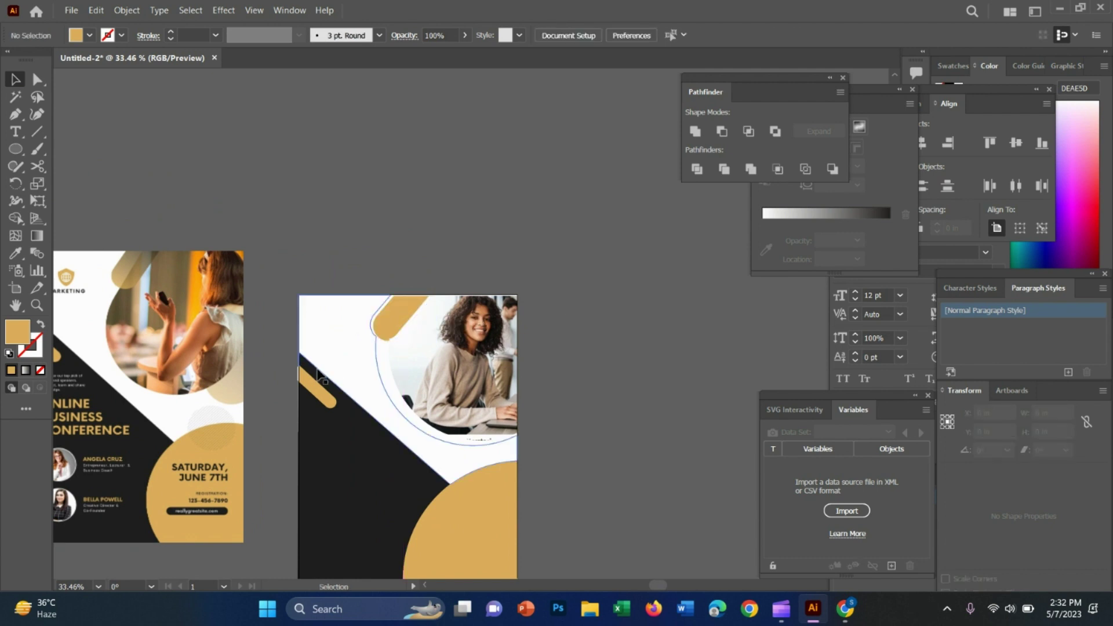
pyautogui.moveTo(565, 315); pyautogui.dragTo(600, 310)
pyautogui.moveTo(207, 387); pyautogui.dragTo(207, 383)
pyautogui.moveTo(421, 333); pyautogui.dragTo(698, 390)
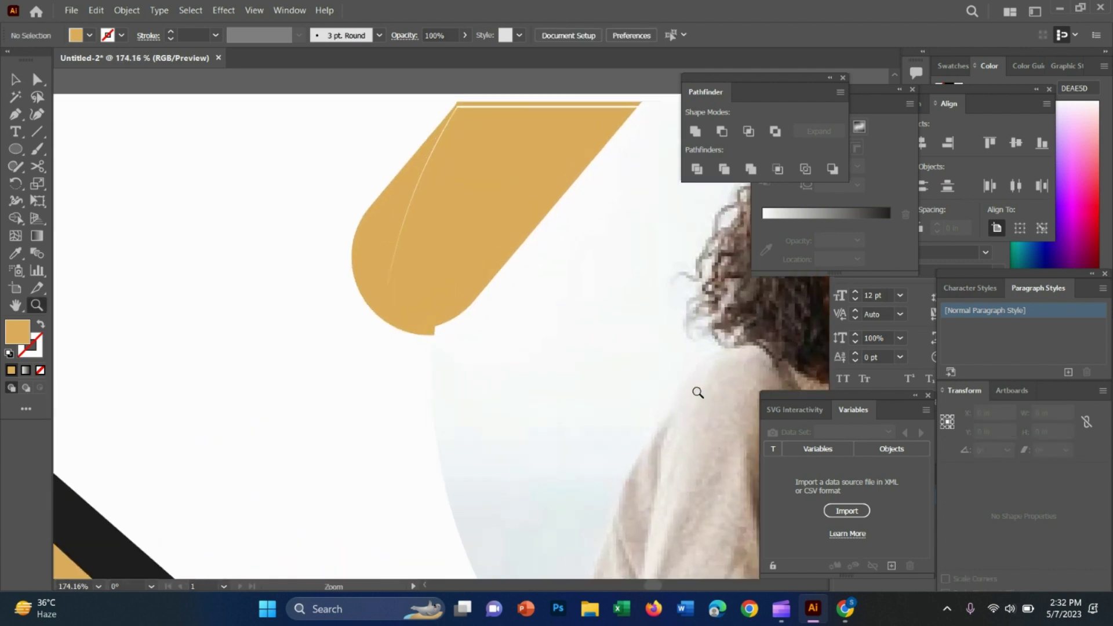
pyautogui.press('v')
pyautogui.moveTo(463, 276)
pyautogui.mouseDown()
pyautogui.moveTo(404, 244)
pyautogui.moveTo(415, 251)
pyautogui.mouseUp()
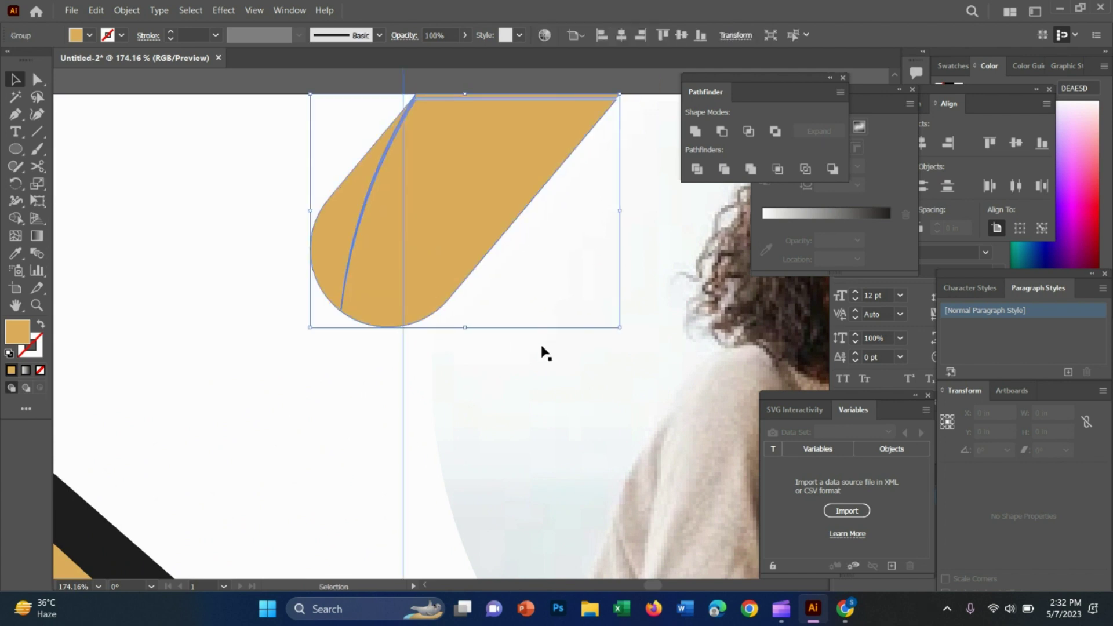
pyautogui.moveTo(542, 351); pyautogui.dragTo(466, 357)
pyautogui.moveTo(548, 409); pyautogui.dragTo(687, 397)
pyautogui.click(694, 397)
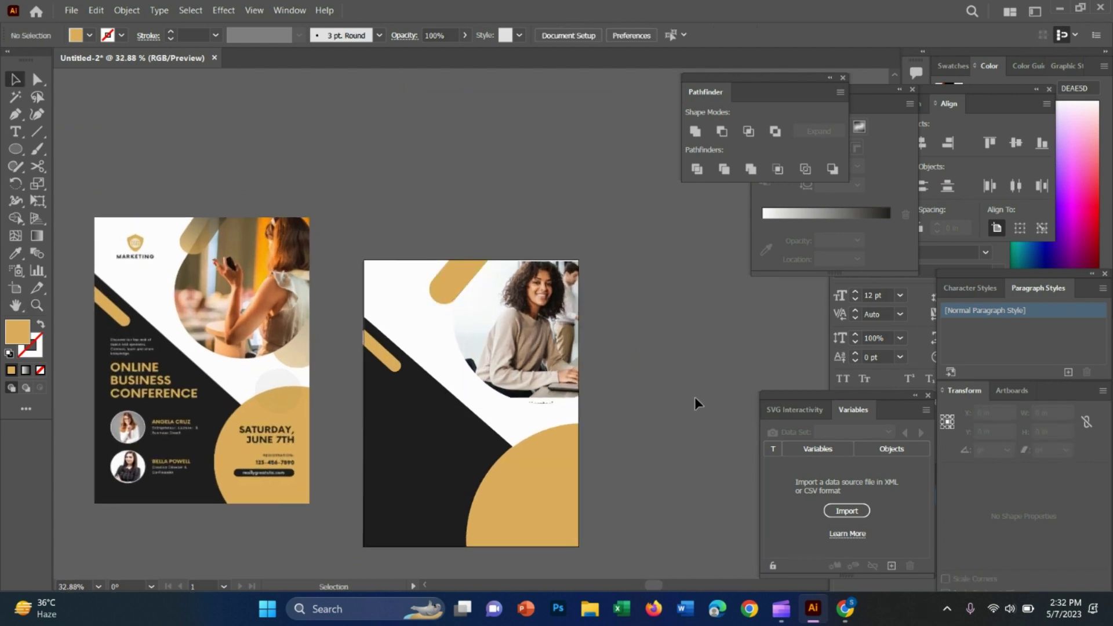
pyautogui.scroll(3, 168, 327)
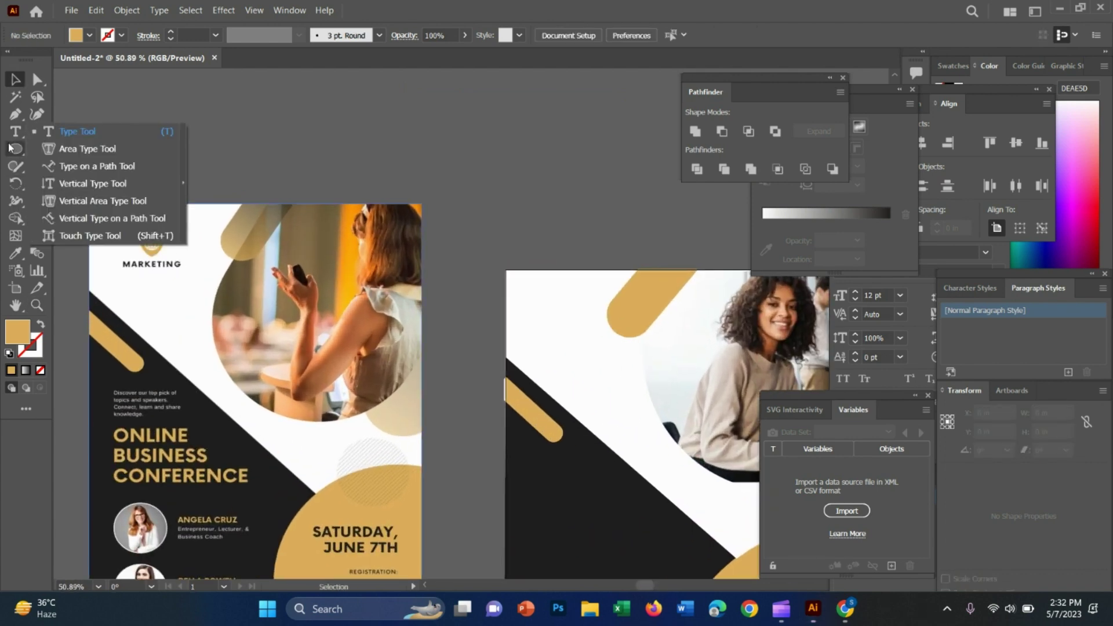
# Draw a small gold hexagon near the flyer's top-left with the Polygon tool
pyautogui.moveTo(15, 148); pyautogui.dragTo(70, 199)
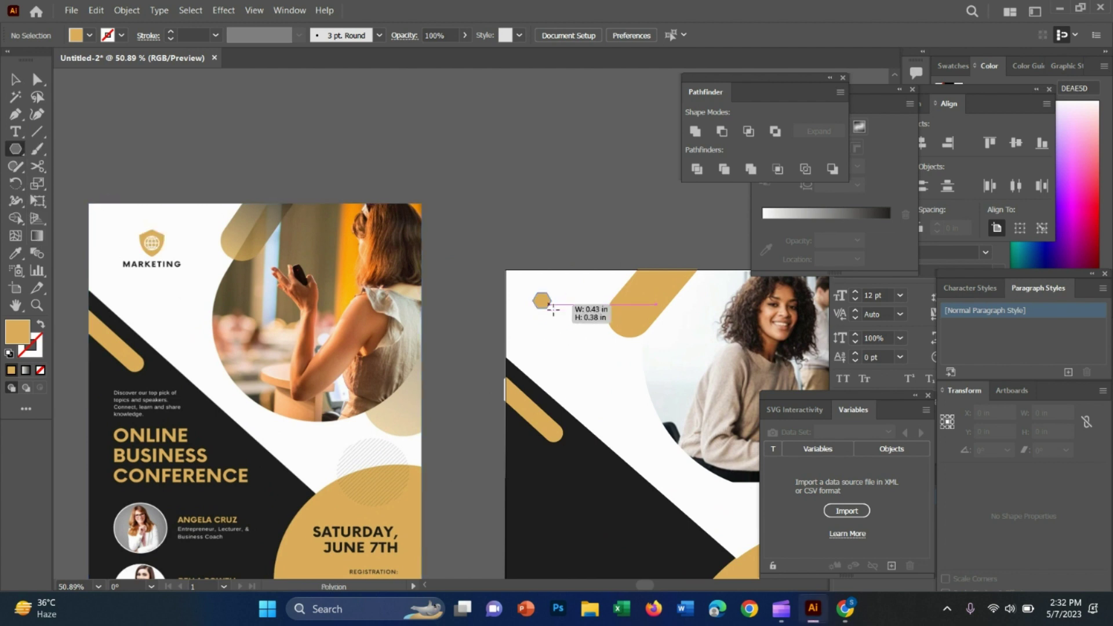
pyautogui.moveTo(553, 309)
pyautogui.mouseDown()
pyautogui.moveTo(567, 311)
pyautogui.moveTo(464, 290)
pyautogui.moveTo(477, 249)
pyautogui.mouseUp()
pyautogui.click(450, 174)
pyautogui.scroll(3, 524, 267)
pyautogui.scroll(-4, 477, 249)
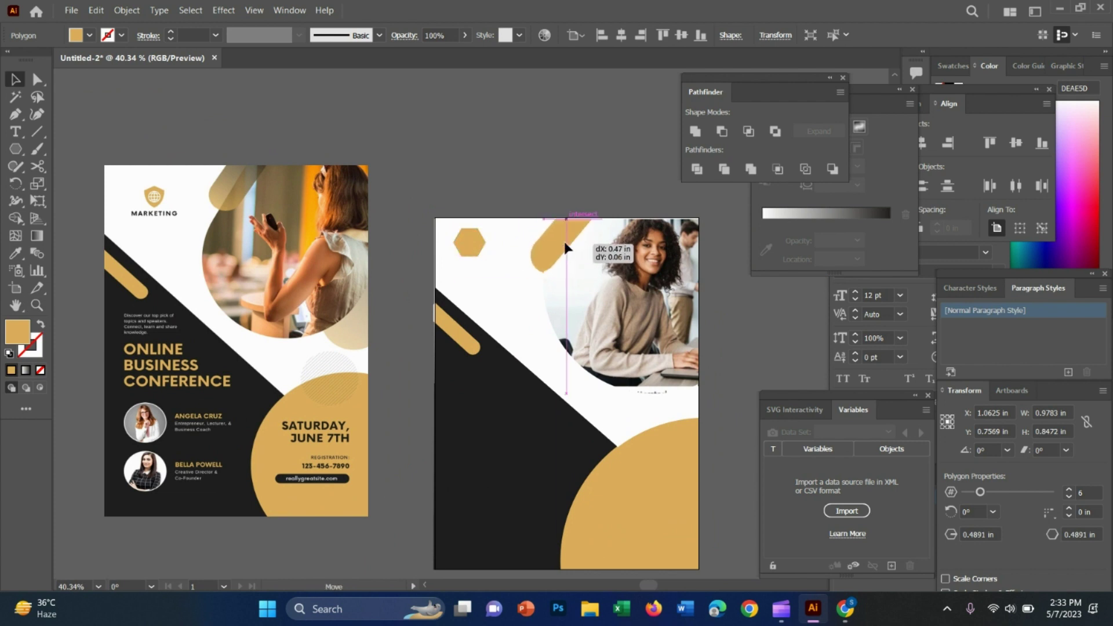
# Reorder the gold rounded bar against the photo, slide it right, and nudge the hexagon slightly
pyautogui.click(555, 248)
pyautogui.rightClick(553, 248)
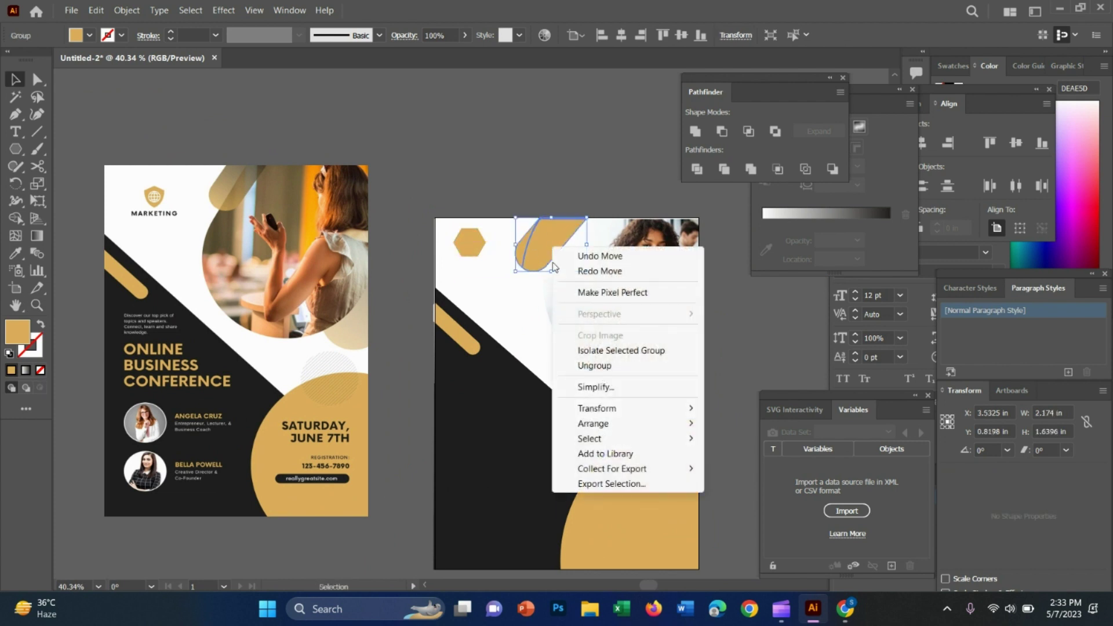
pyautogui.moveTo(593, 424)
pyautogui.click(728, 428)
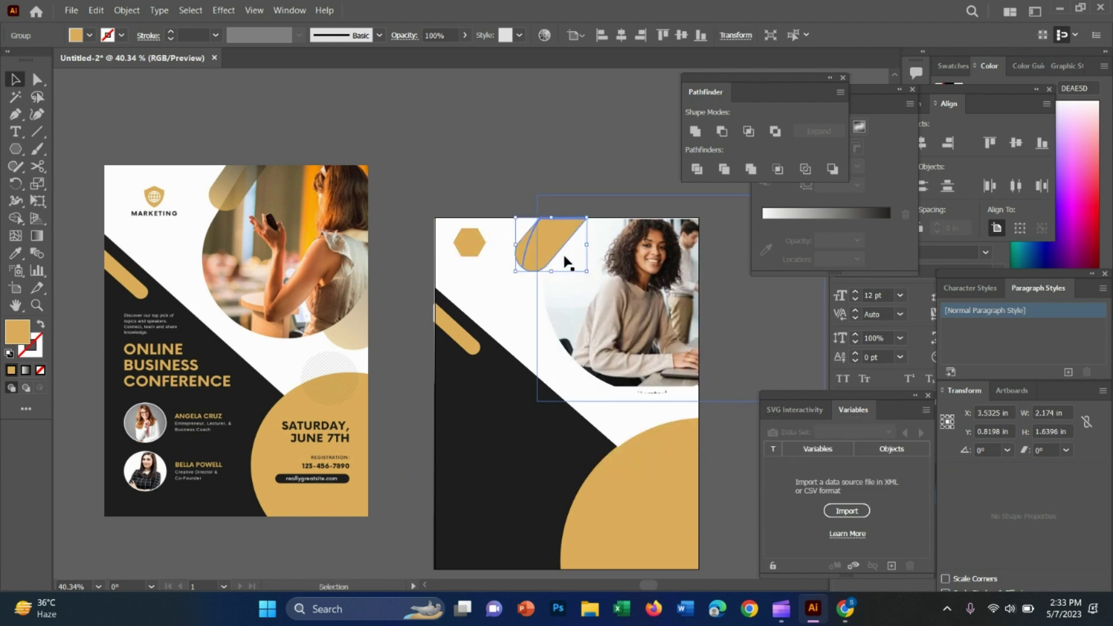
pyautogui.moveTo(554, 238); pyautogui.dragTo(564, 227)
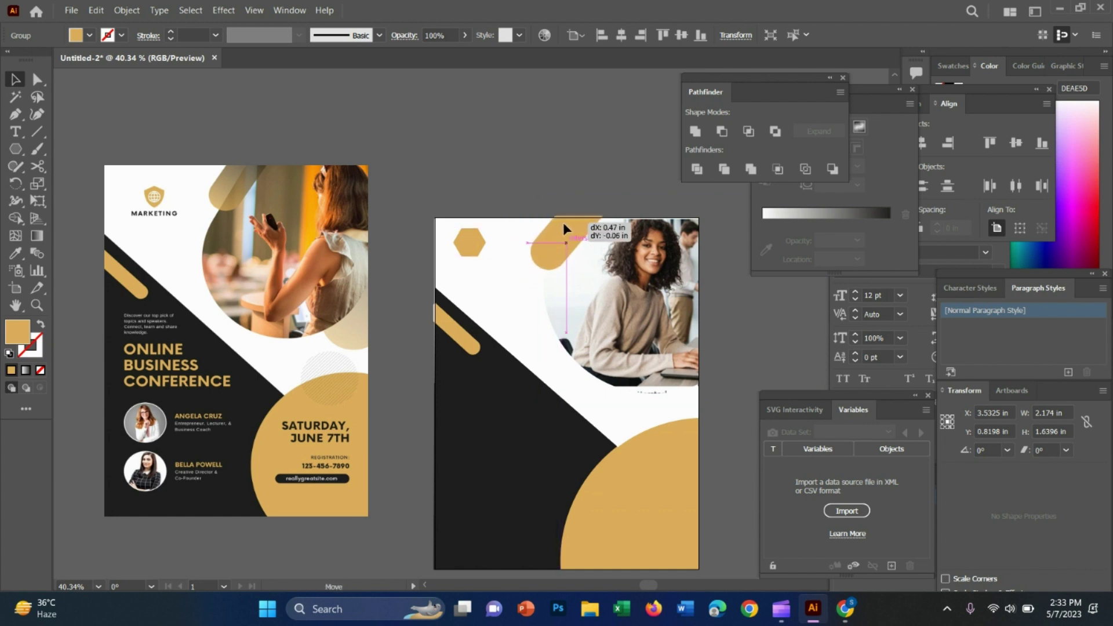
pyautogui.click(522, 169)
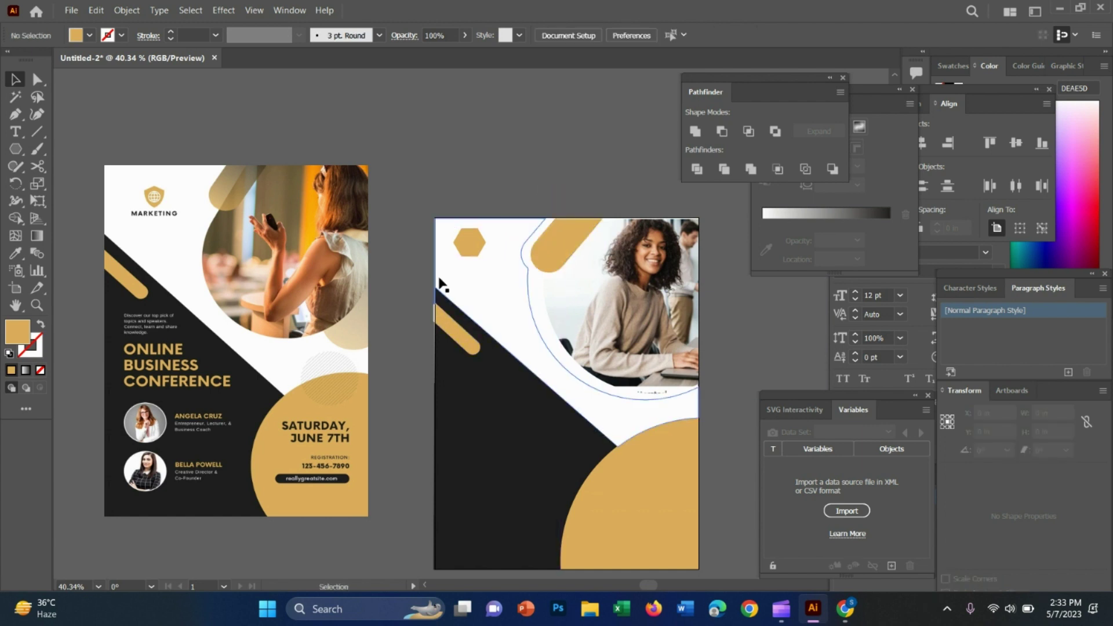
pyautogui.moveTo(463, 254); pyautogui.dragTo(472, 257)
pyautogui.click(421, 294)
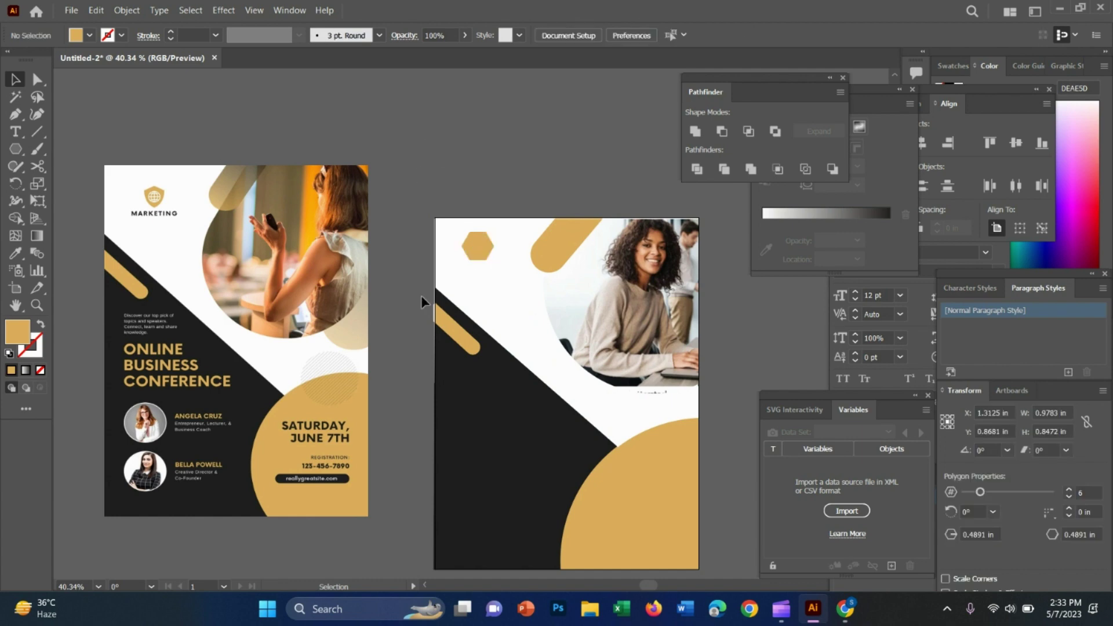
pyautogui.scroll(5, 194, 352)
pyautogui.scroll(-3, 193, 352)
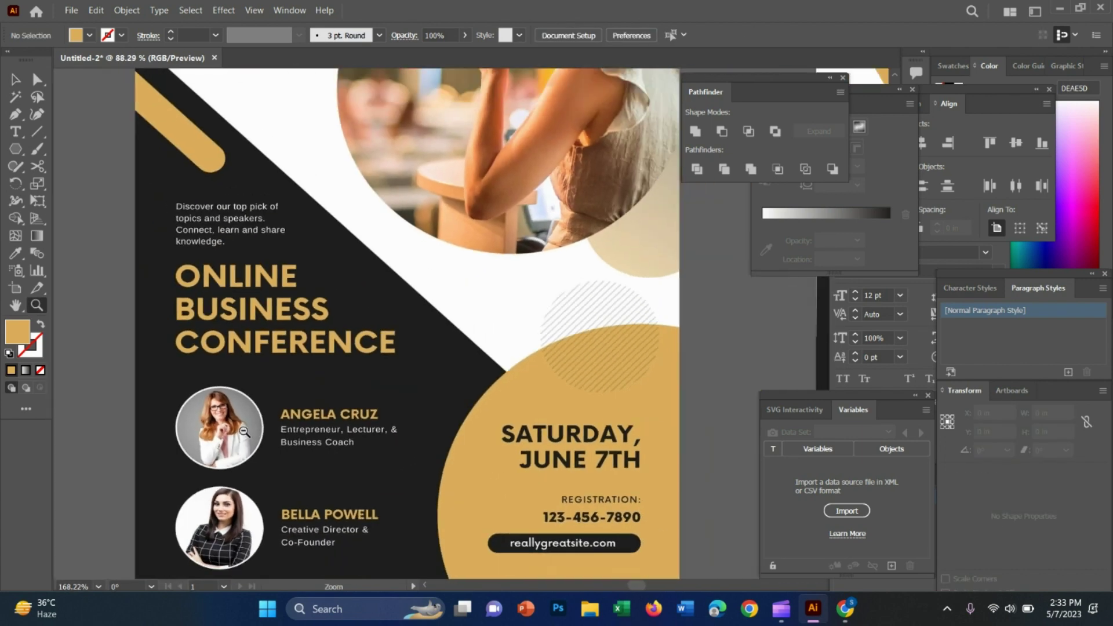
pyautogui.moveTo(348, 377)
pyautogui.mouseDown()
pyautogui.moveTo(496, 441)
pyautogui.moveTo(268, 390)
pyautogui.mouseUp()
pyautogui.scroll(-3, 496, 441)
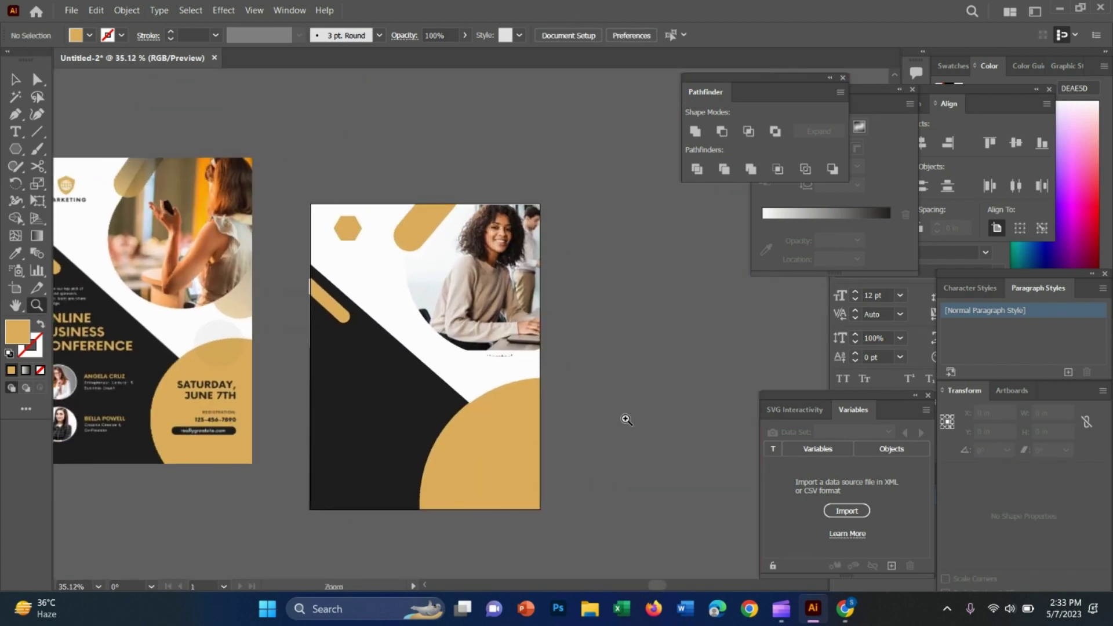
pyautogui.scroll(1, 624, 417)
pyautogui.scroll(2, 577, 436)
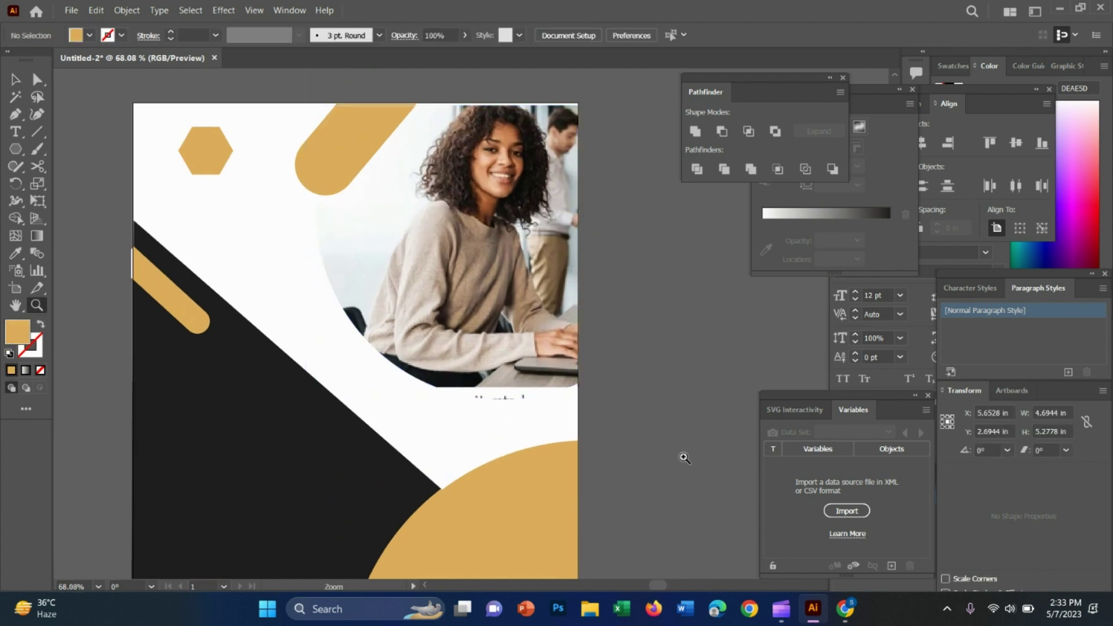
pyautogui.scroll(-5, 683, 455)
pyautogui.scroll(2, 558, 414)
pyautogui.scroll(3, 558, 415)
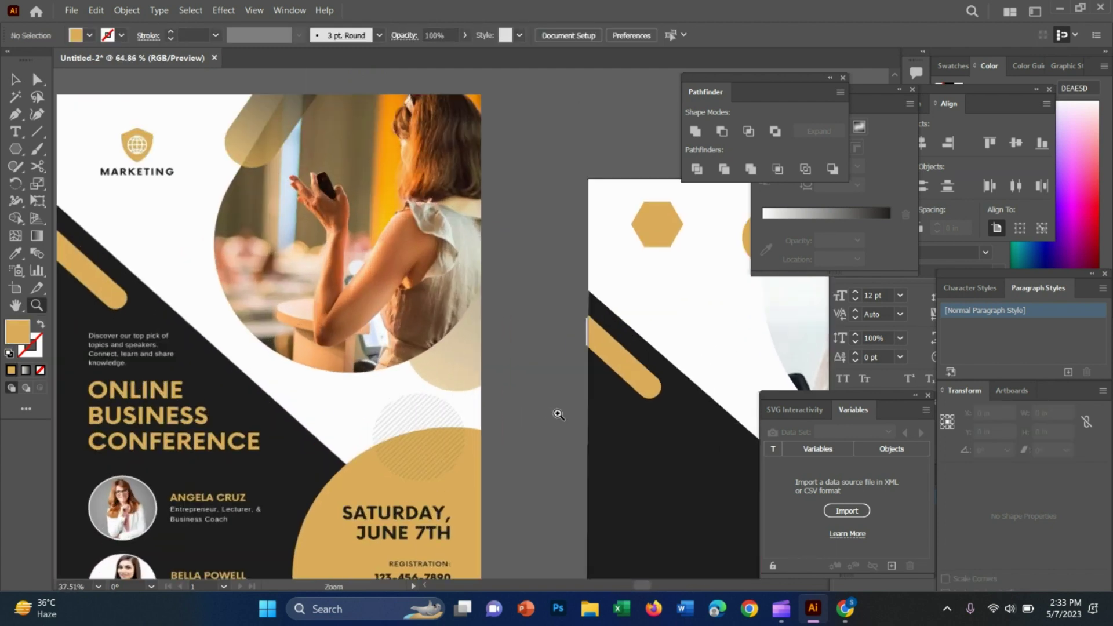
pyautogui.scroll(-1, 486, 378)
pyautogui.hscroll(2, 442, 391)
pyautogui.scroll(-2, 340, 365)
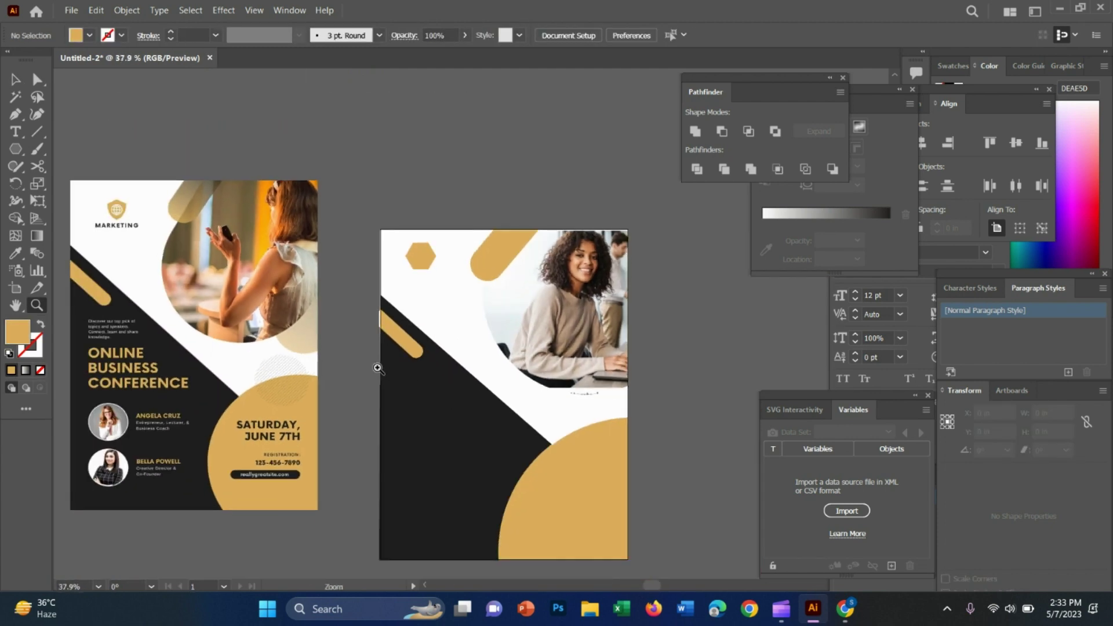
pyautogui.scroll(-1, 378, 365)
pyautogui.scroll(1, 367, 360)
pyautogui.scroll(2, 472, 385)
pyautogui.scroll(-3, 472, 384)
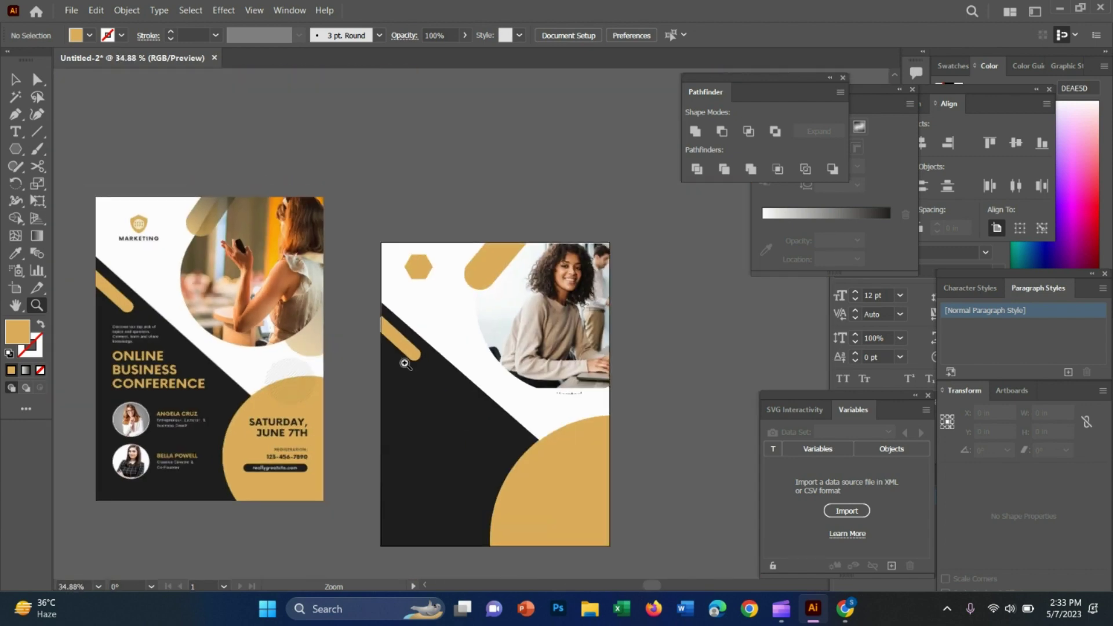
pyautogui.press('v')
pyautogui.scroll(-1, 639, 387)
pyautogui.moveTo(571, 374); pyautogui.dragTo(730, 385)
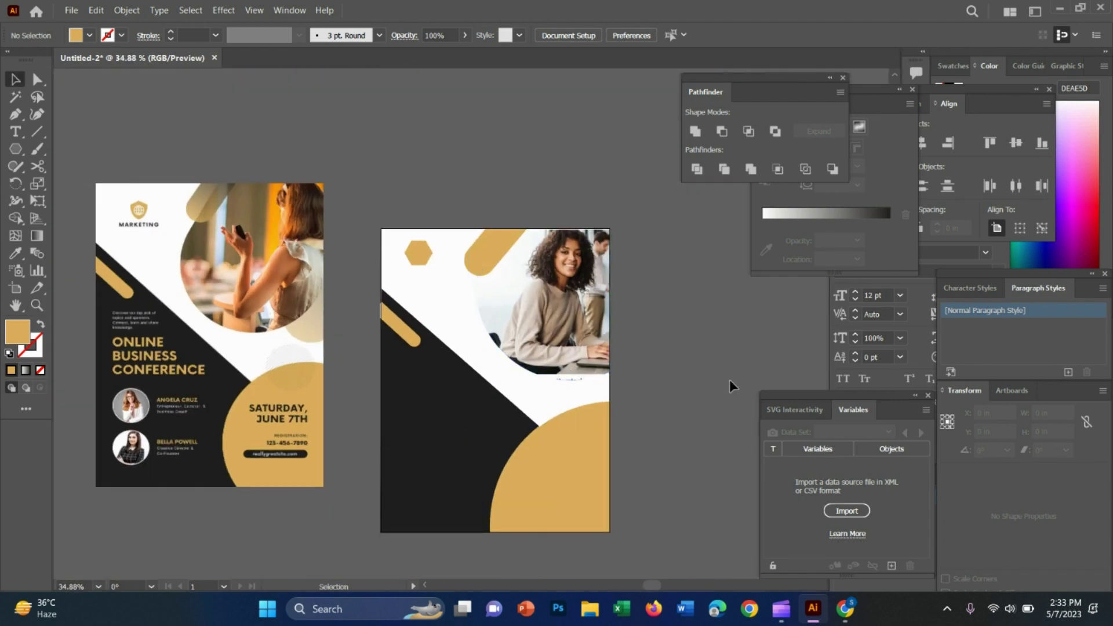
pyautogui.press('z')
pyautogui.scroll(4, 151, 397)
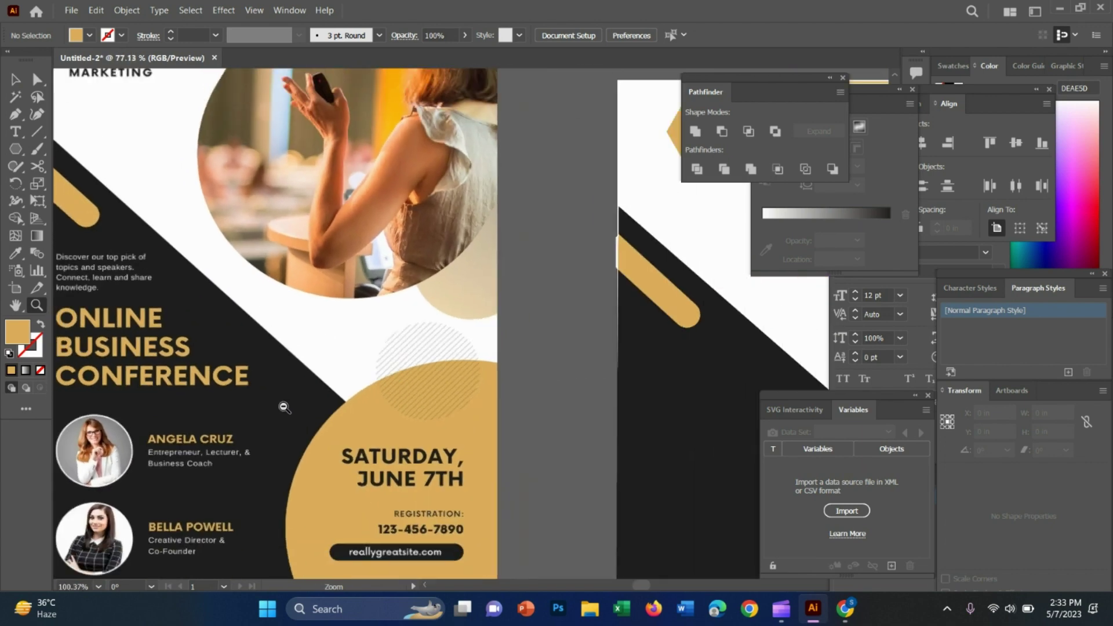
pyautogui.scroll(-4, 150, 397)
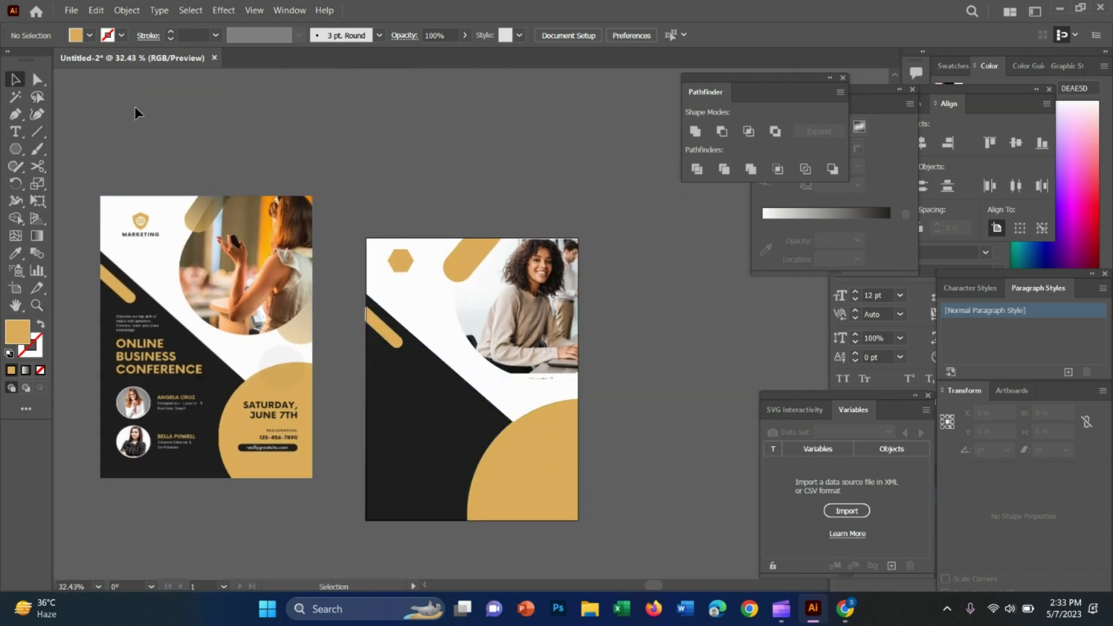
pyautogui.hotkey('ctrl', 'a')
pyautogui.click(661, 377)
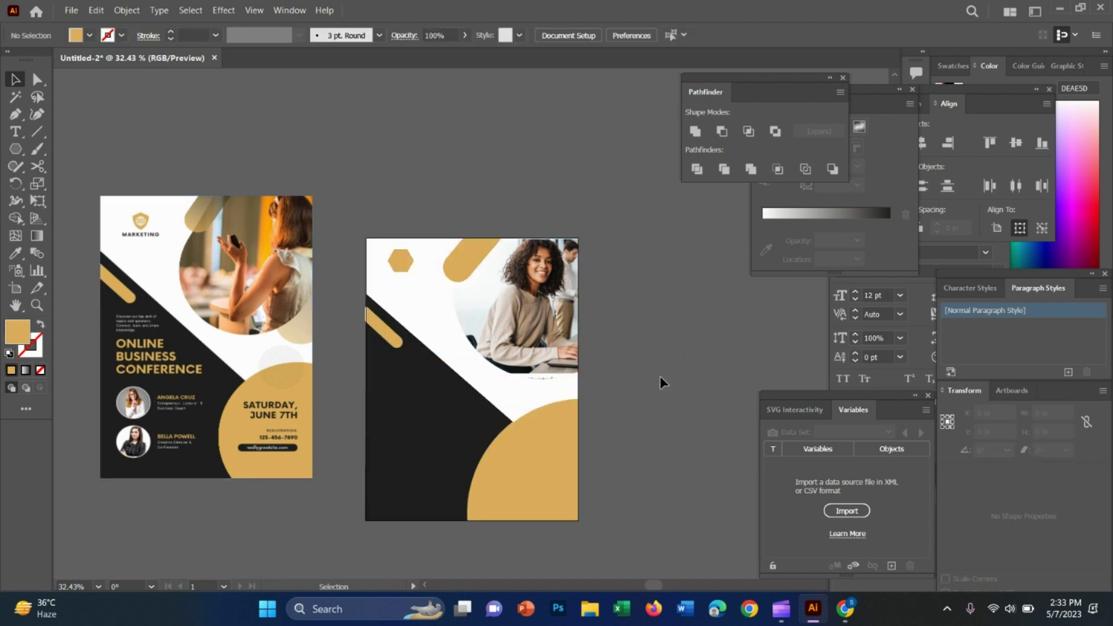